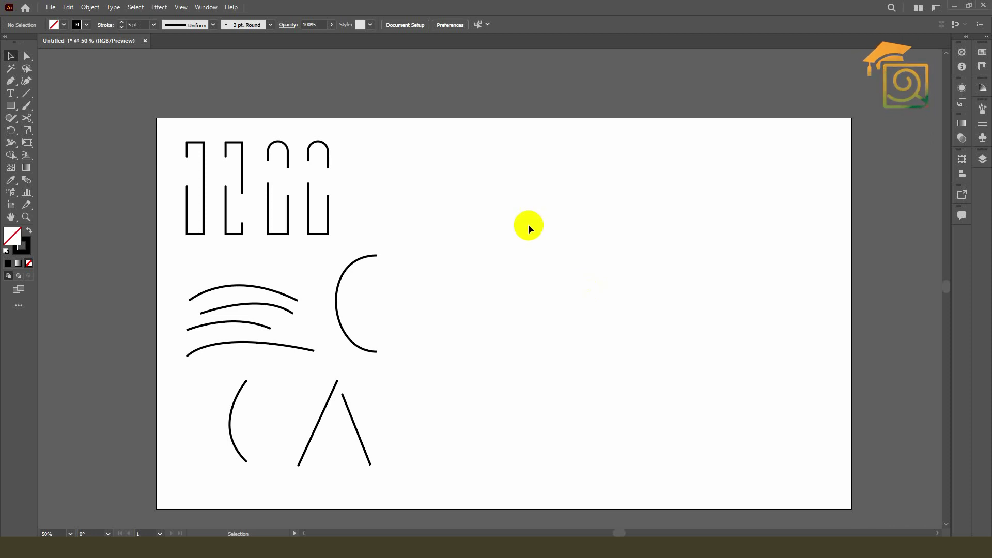
Step: Draw a short horizontal line on the empty artboard with the Line Segment tool
click(29, 96)
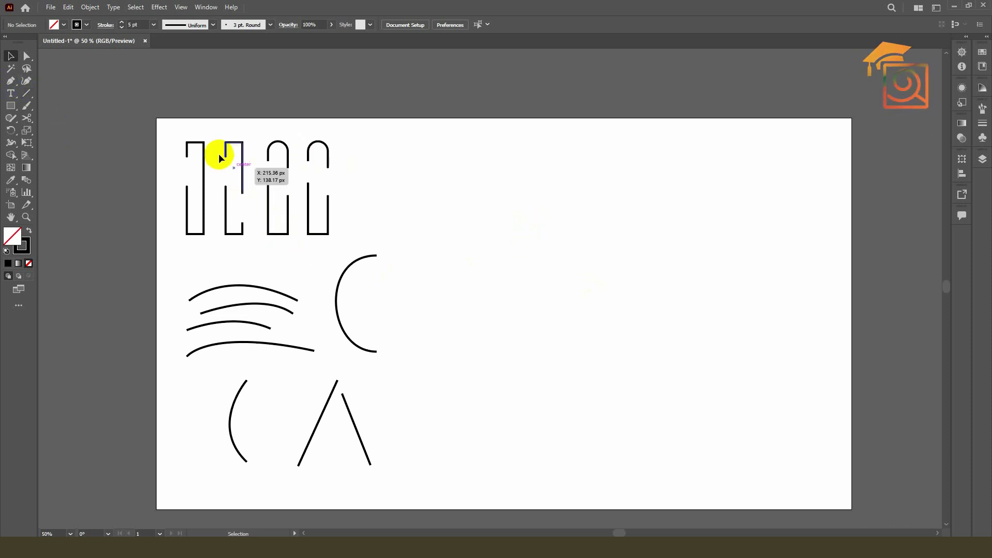
click(221, 126)
click(27, 94)
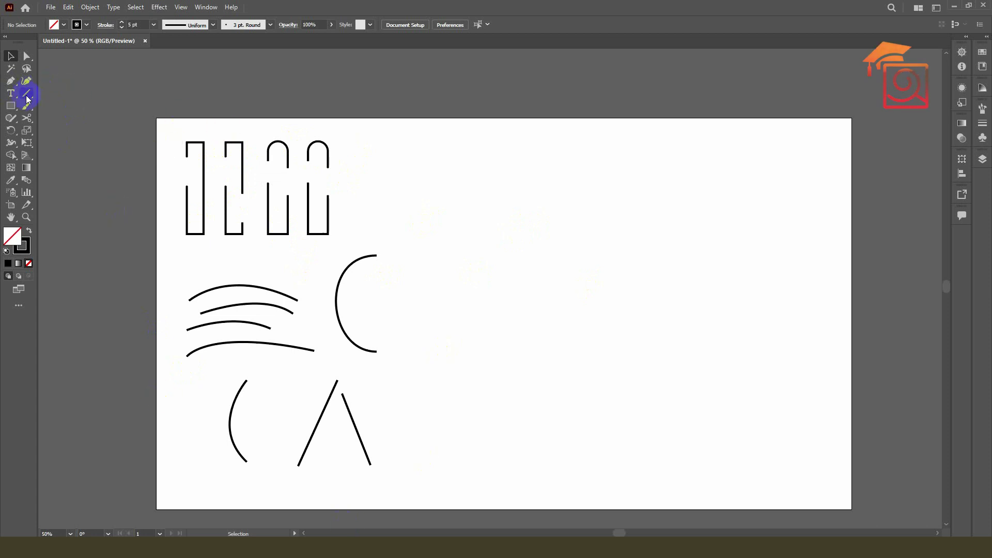
drag(466, 199, 516, 198)
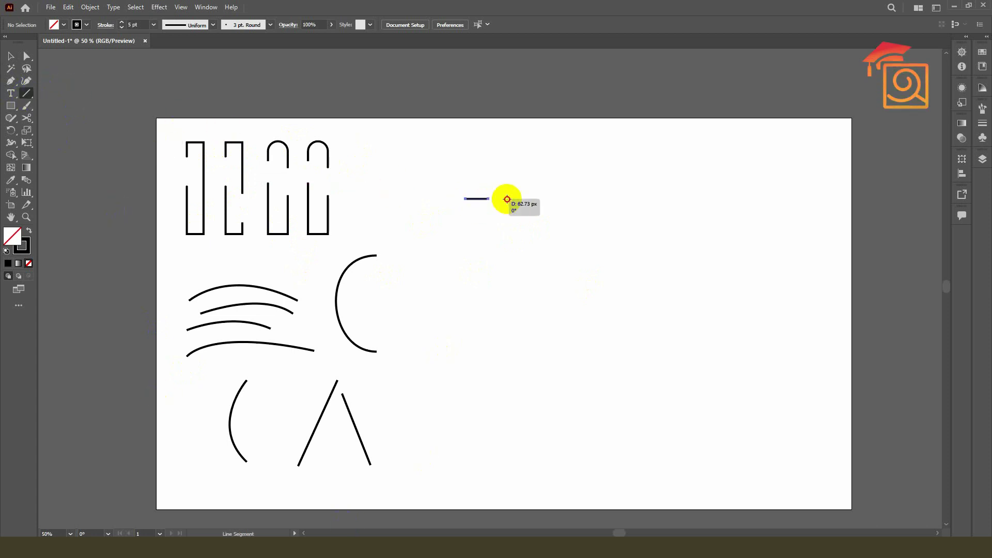
Step: Alt-drag a copy of the line to the right, leaving a gap between them
click(8, 58)
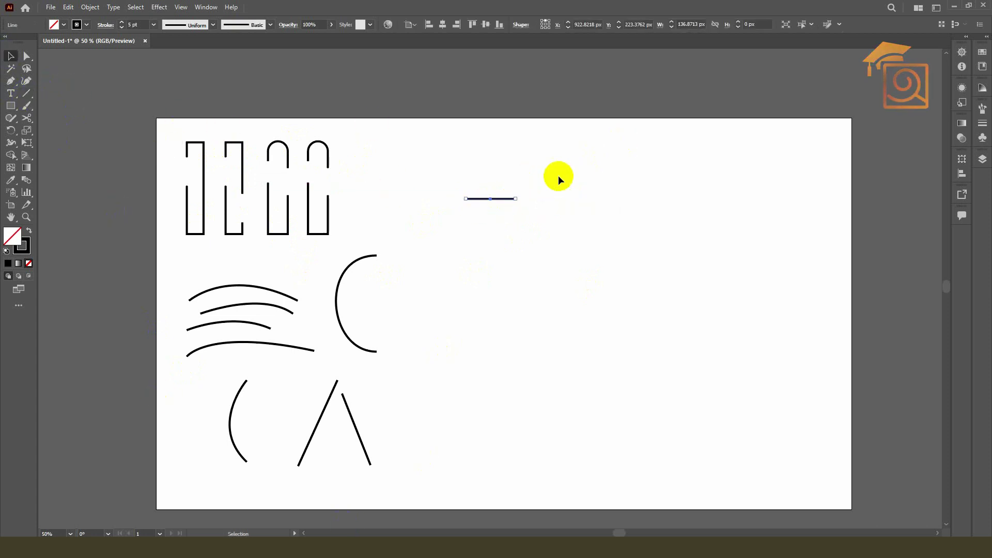
scroll(560, 176, up, 2)
click(483, 231)
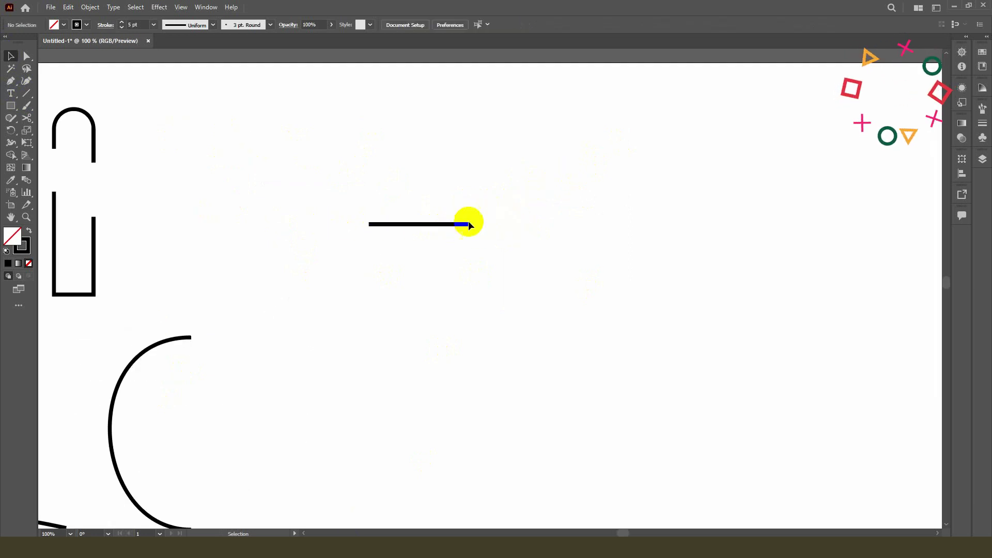
drag(398, 226, 603, 226)
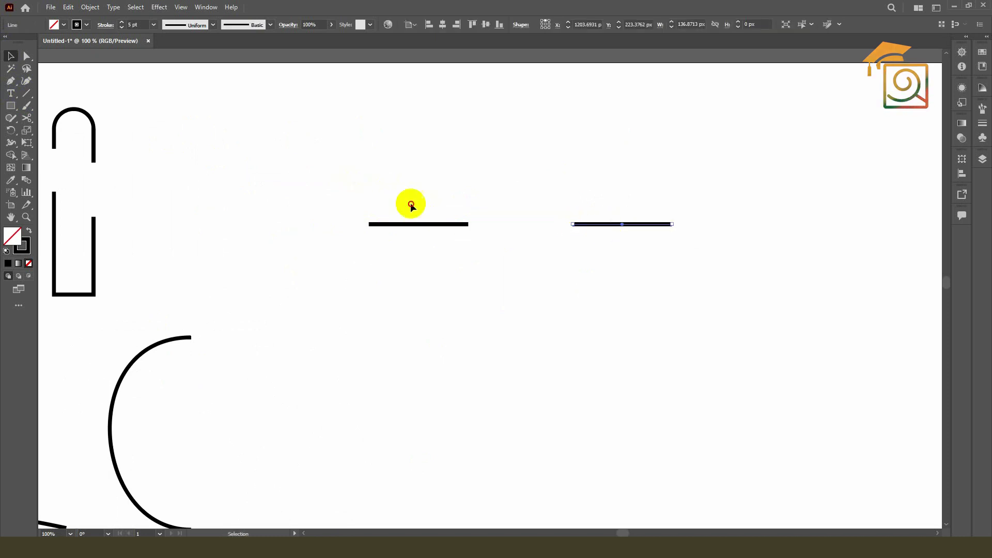
drag(352, 177, 662, 296)
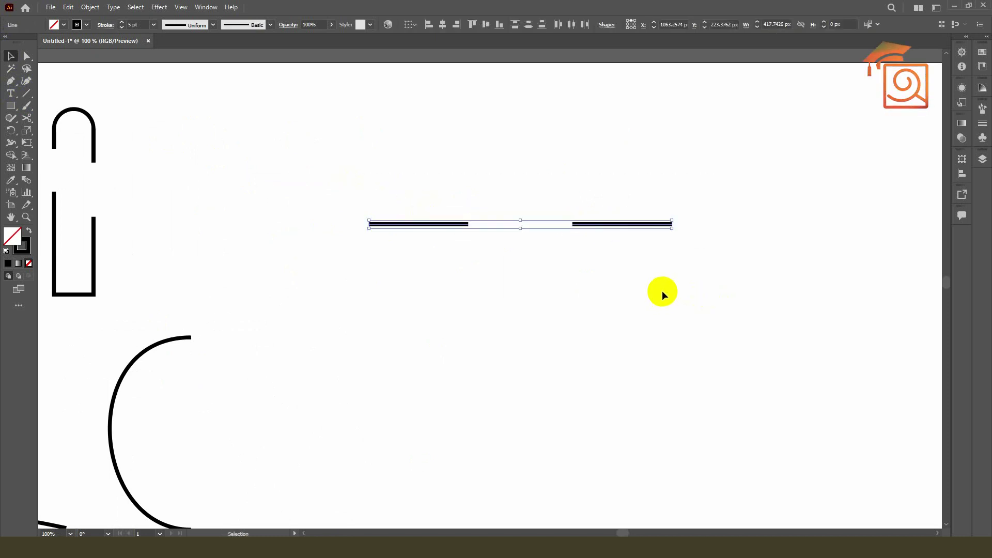
click(662, 290)
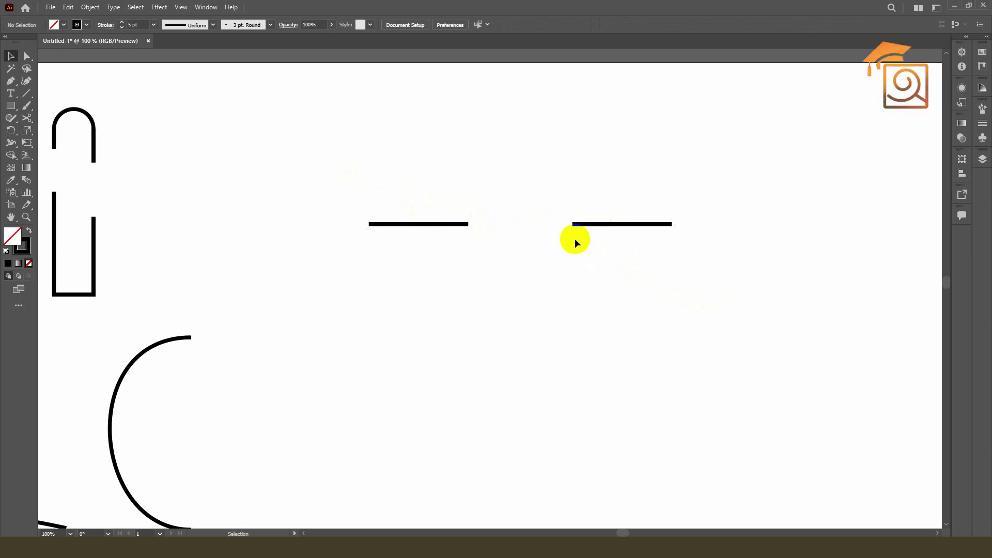
Step: Stretch the left line's end with Direct Selection until it reaches the right line
click(28, 56)
click(467, 224)
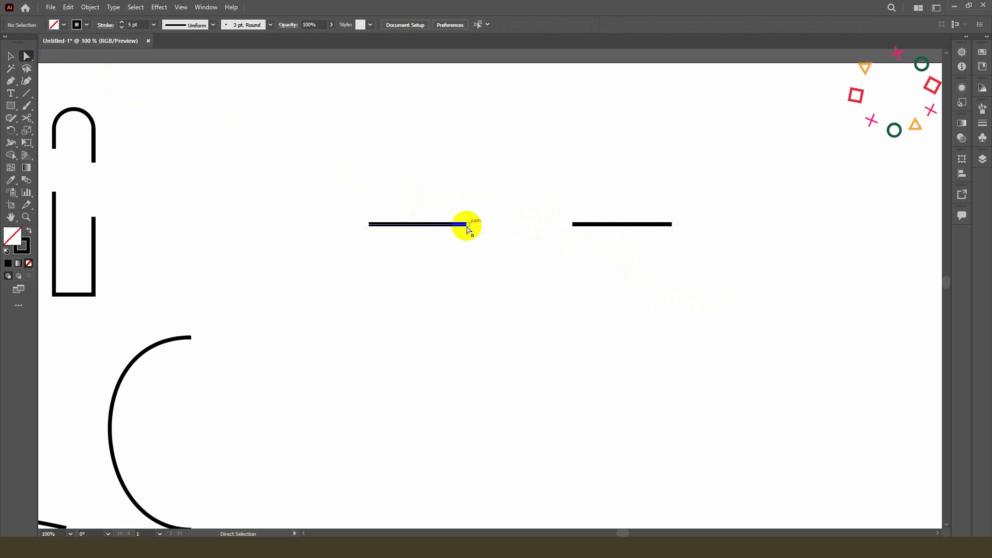
drag(468, 224, 572, 225)
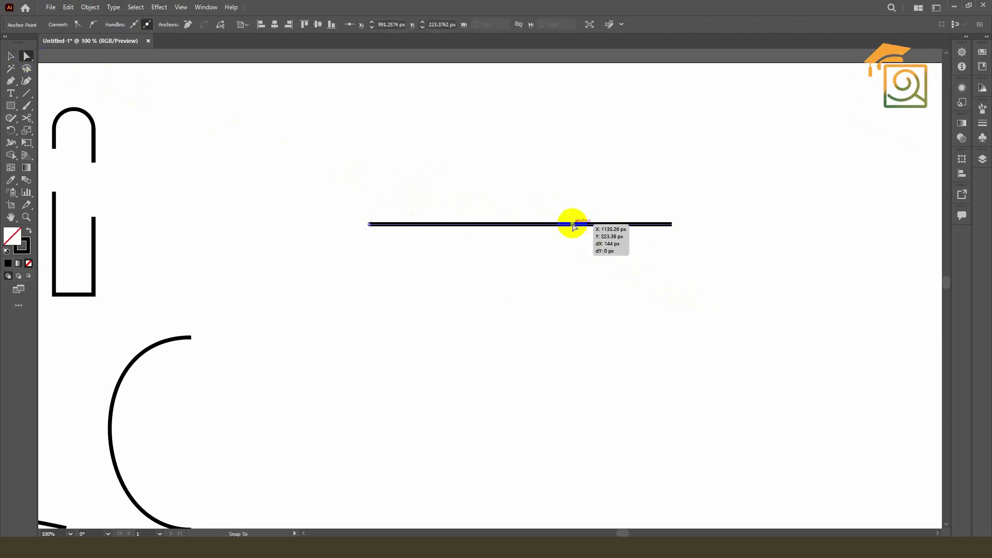
click(586, 255)
click(11, 56)
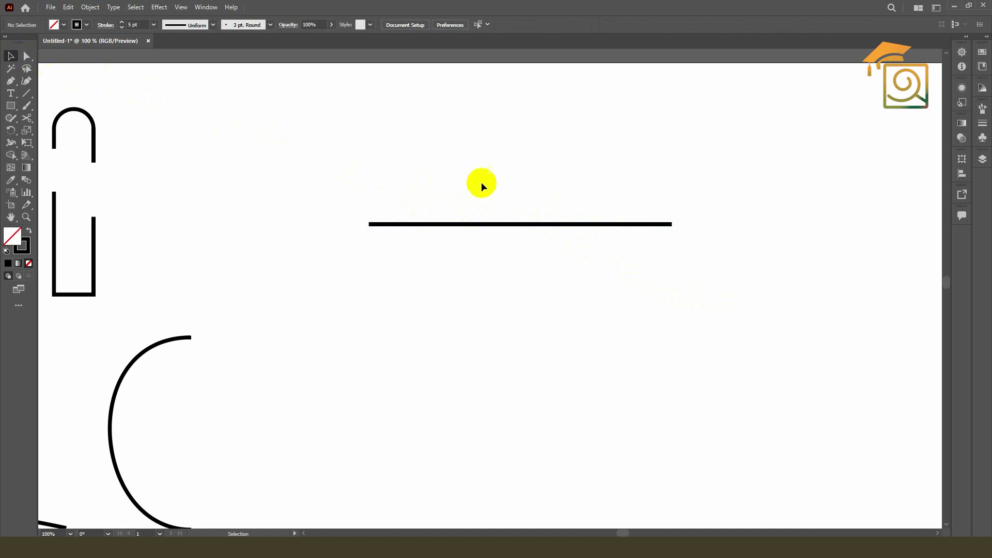
drag(482, 195, 642, 274)
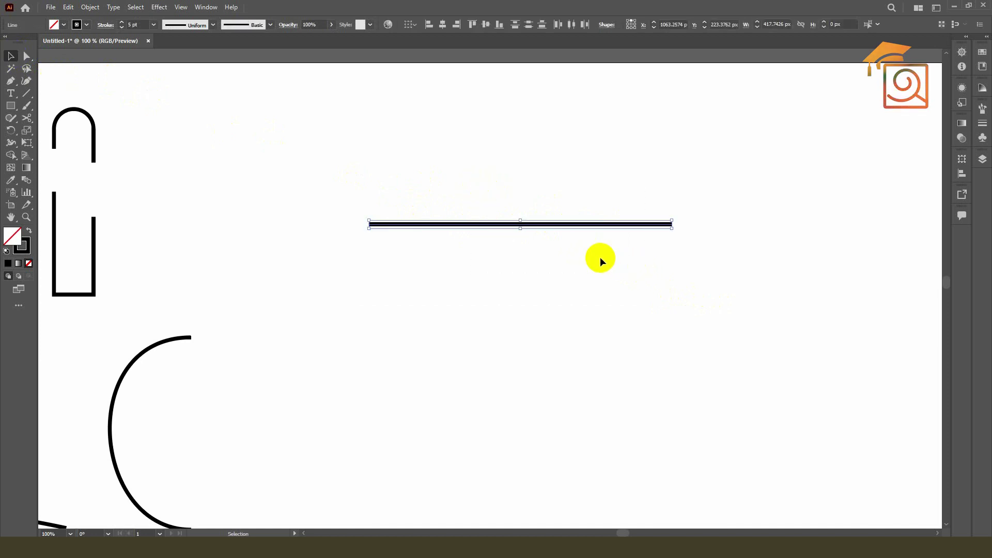
drag(514, 228, 514, 183)
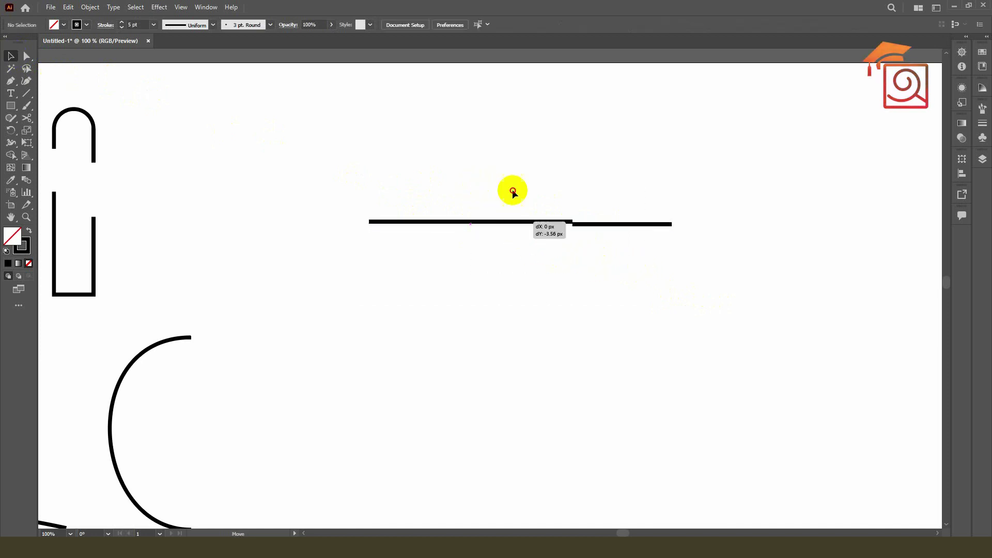
key(ctrl+z)
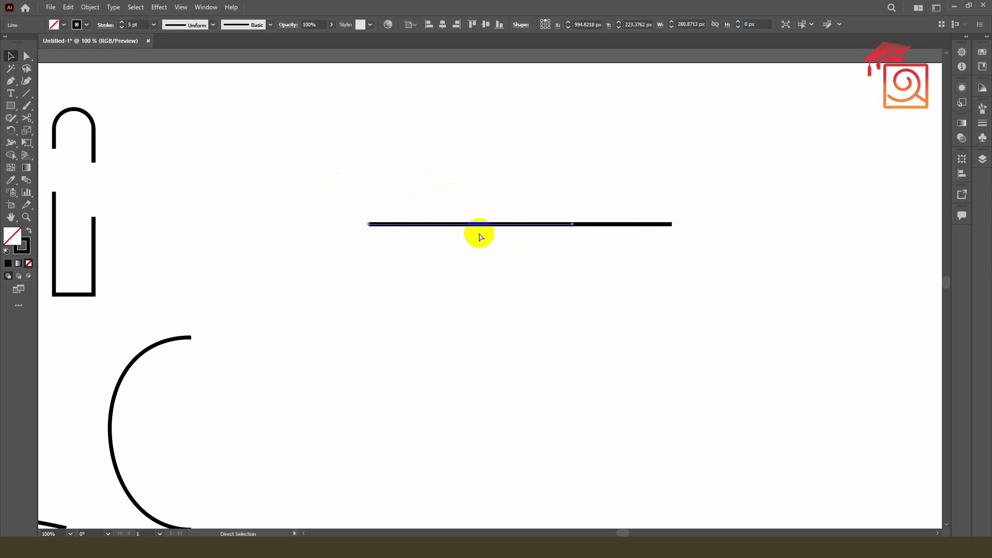
Step: Remove the stretched middle so two separate lines remain, then select both lines
key(Delete)
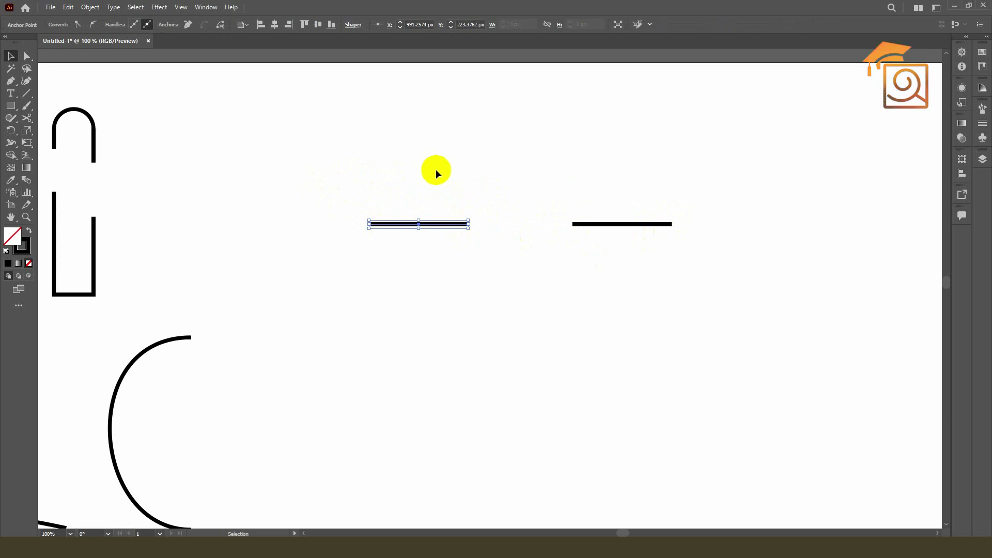
click(475, 209)
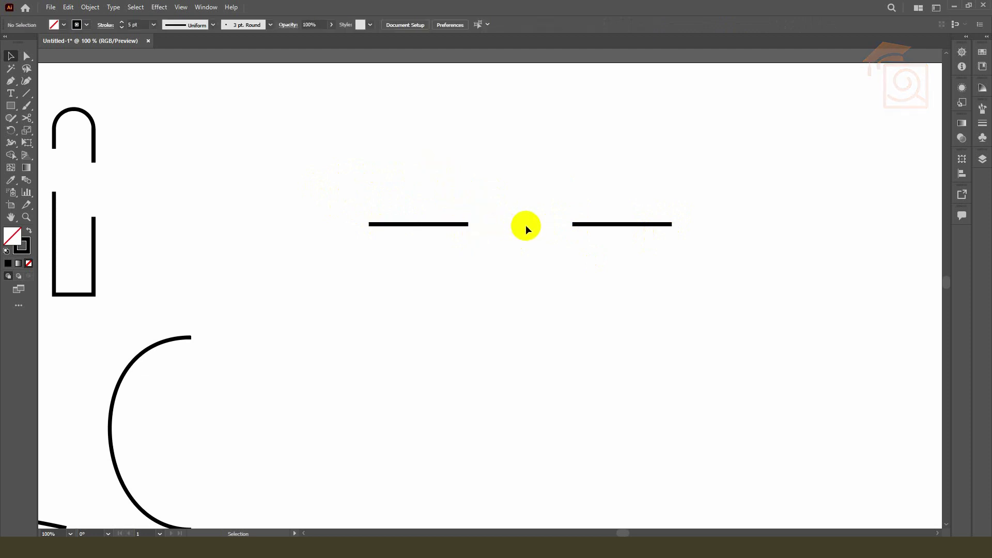
drag(339, 172, 595, 244)
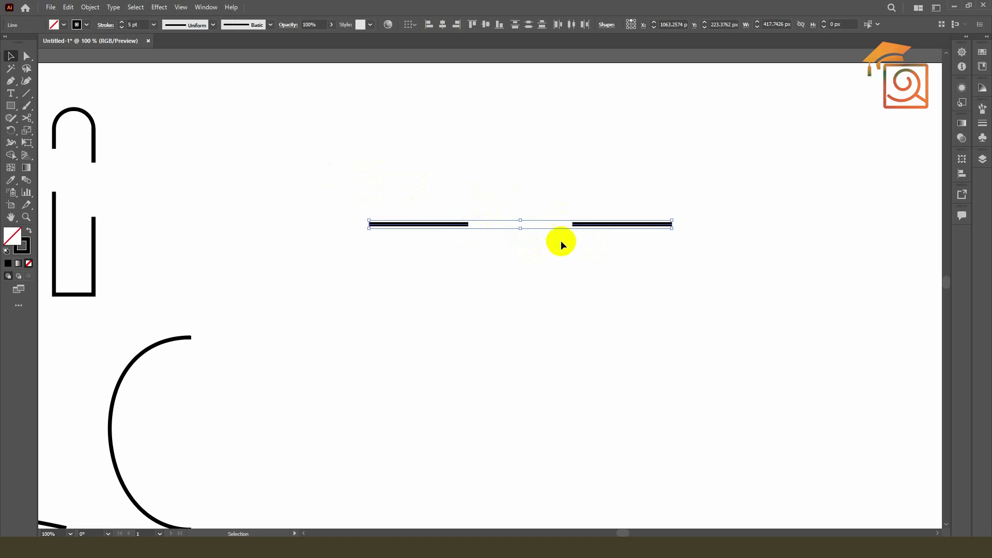
Step: Join the two selected horizontal lines into a single continuous 5 pt path
right_click(553, 228)
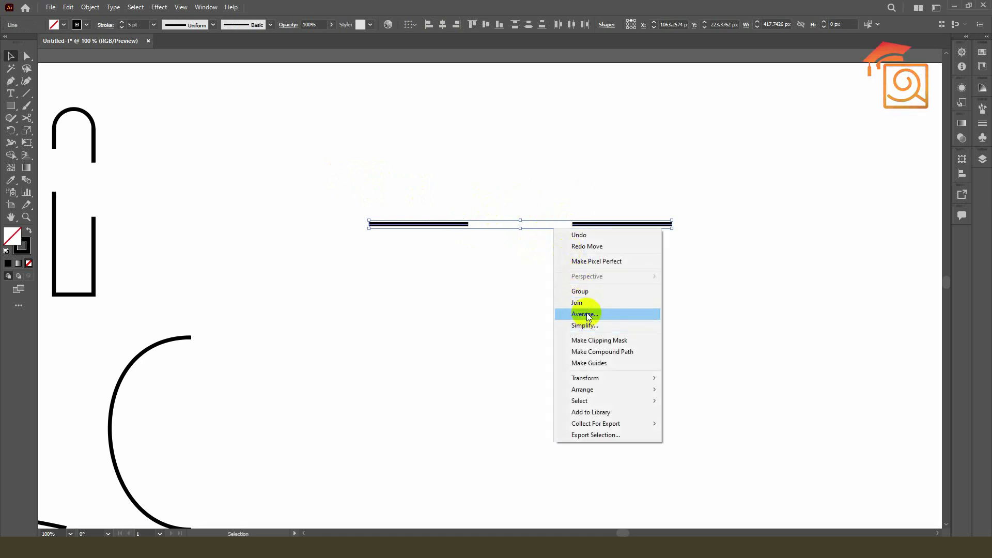
click(89, 8)
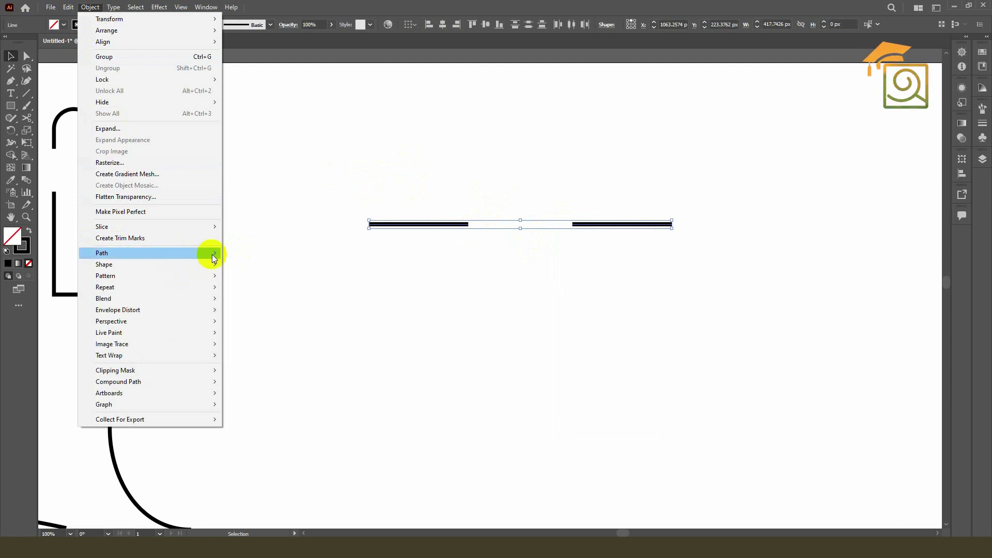
mouse_move(102, 253)
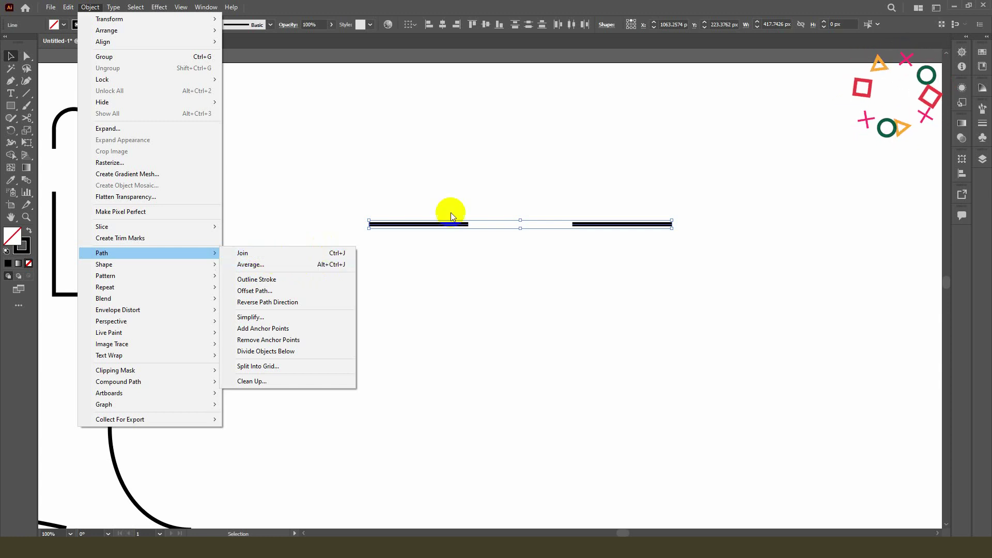
click(251, 254)
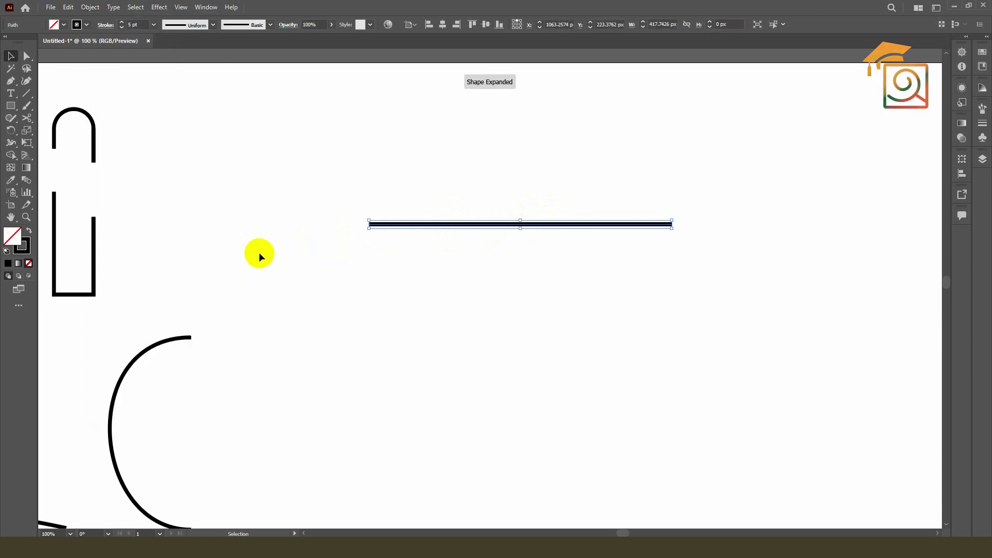
Step: Drag the joined line up level with the four bracket shapes, then reframe the artboard view
click(544, 266)
mouse_move(519, 224)
mouse_down()
mouse_move(536, 308)
mouse_move(558, 139)
mouse_up()
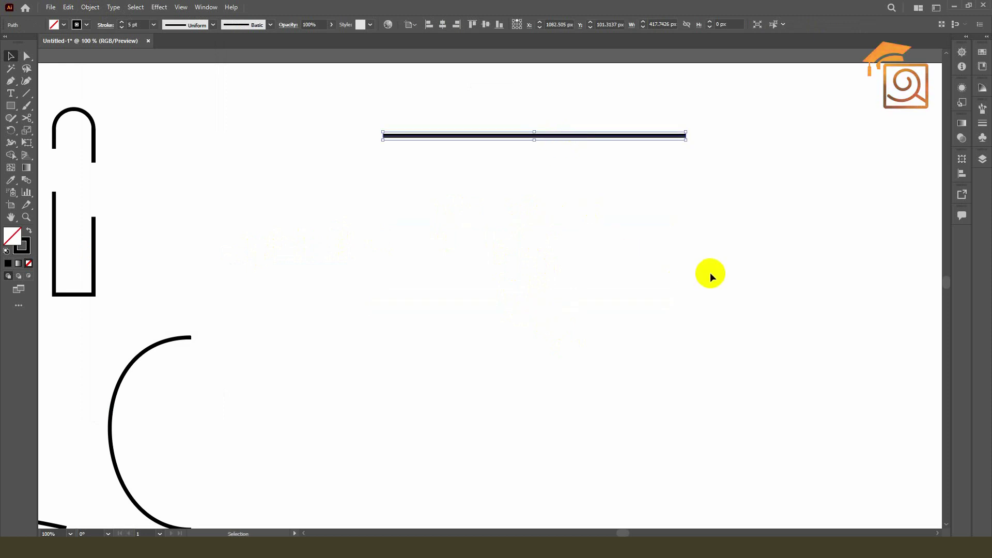
scroll(710, 272, down, 5)
scroll(656, 274, up, 2)
scroll(599, 285, up, 1)
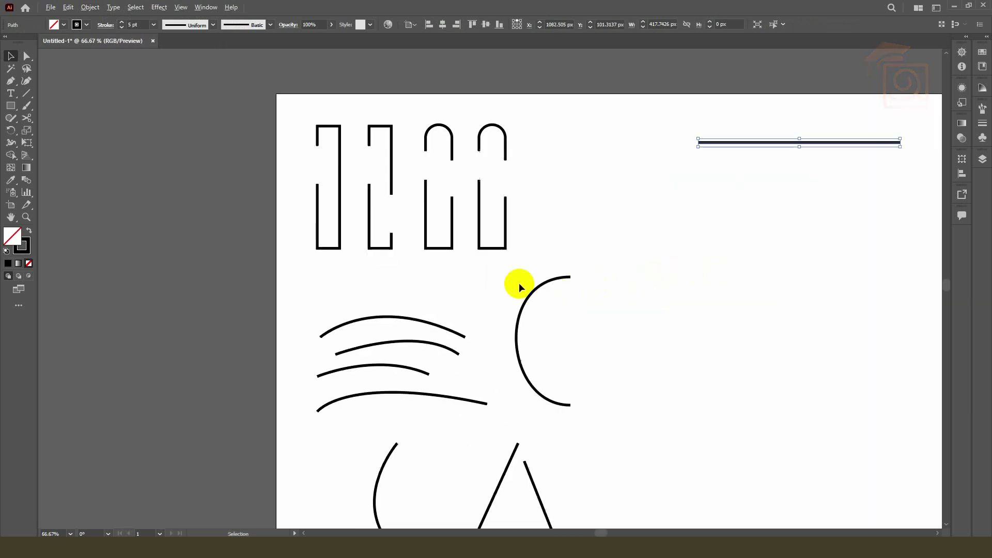
scroll(367, 206, down, 1)
scroll(455, 346, up, 1)
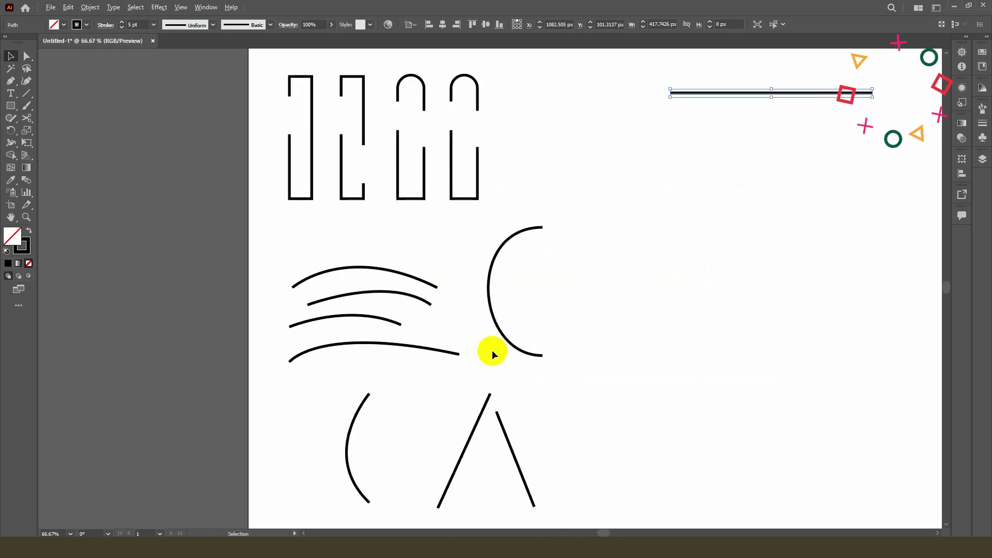
drag(665, 306, 610, 285)
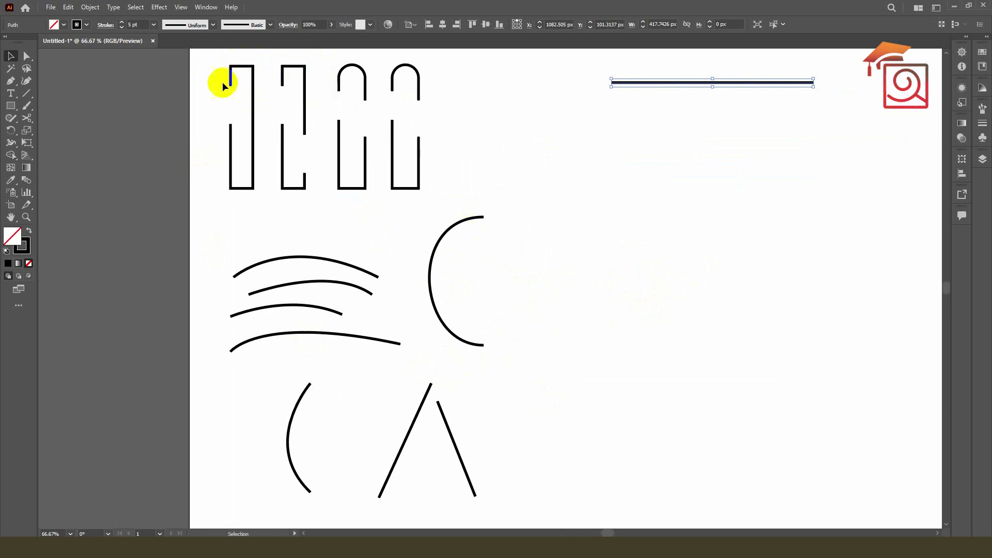
scroll(222, 82, up, 2)
Step: Close the first rectangle's gap, nudge it left, and select both halves of the second bracket
click(288, 102)
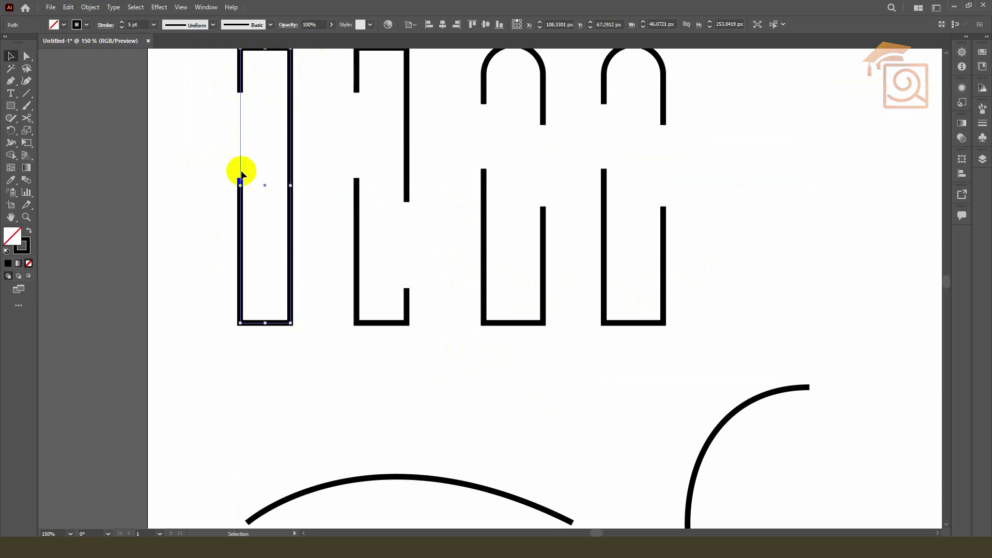
right_click(292, 139)
click(328, 236)
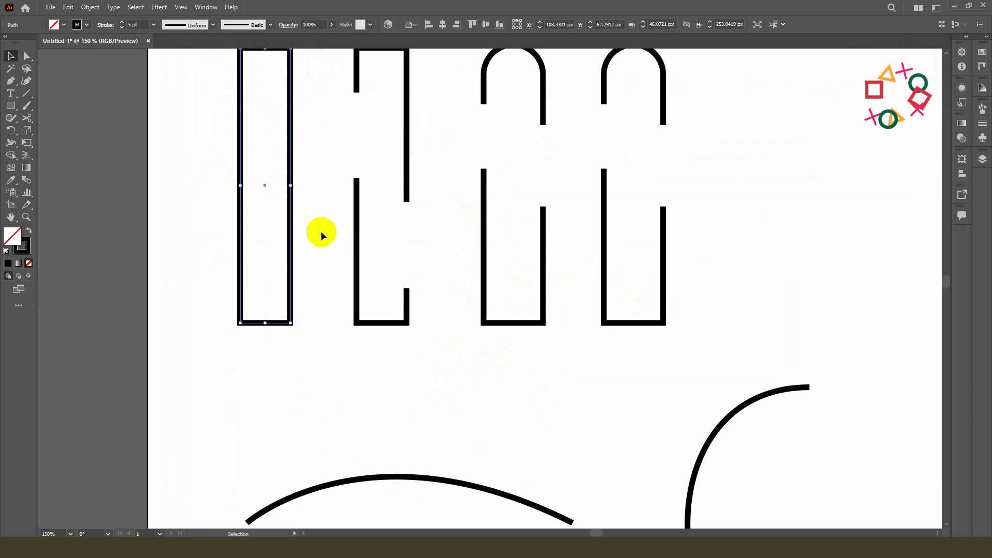
drag(291, 147, 262, 163)
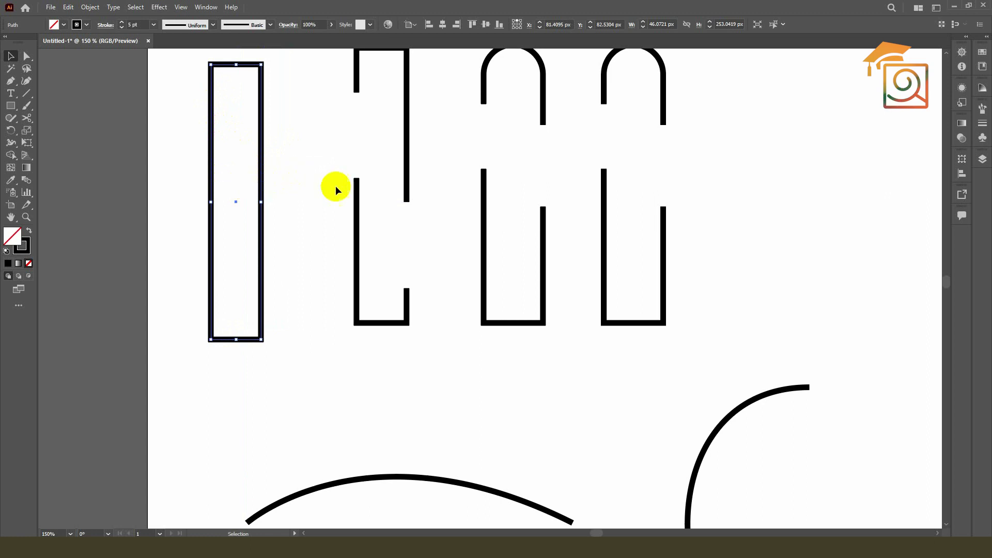
scroll(359, 205, up, 2)
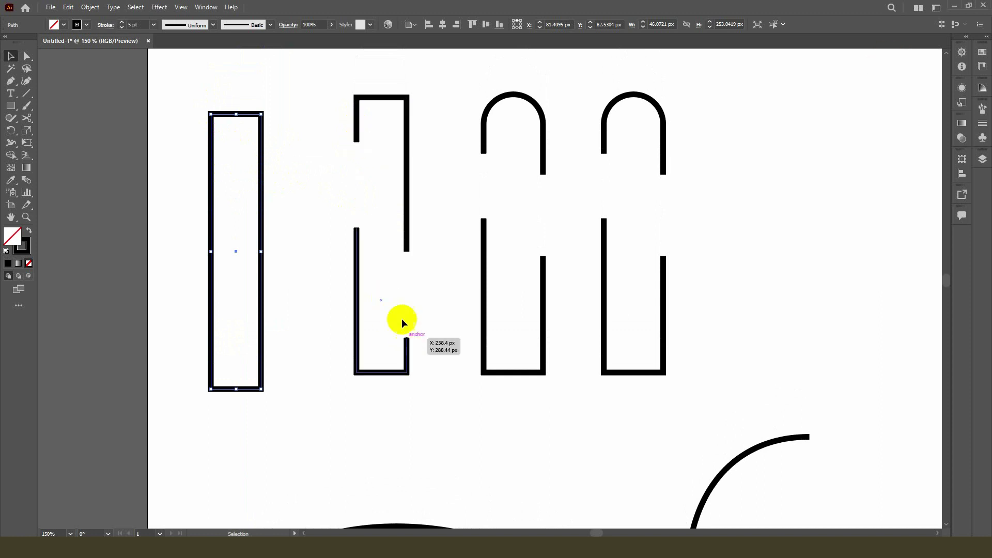
drag(333, 115, 414, 367)
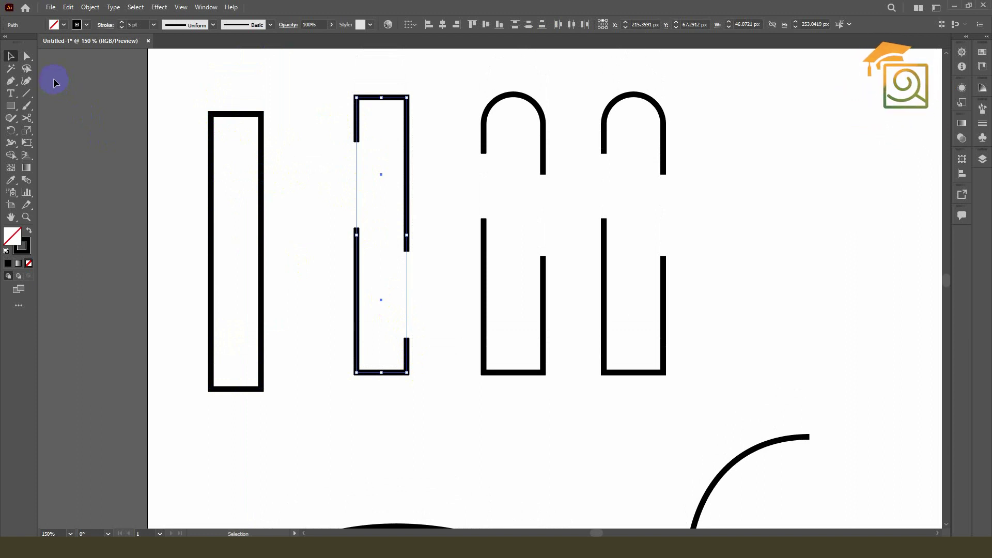
Step: Join the second bracket's halves with a diagonal segment, restoring the diagonal after a deletion
right_click(406, 220)
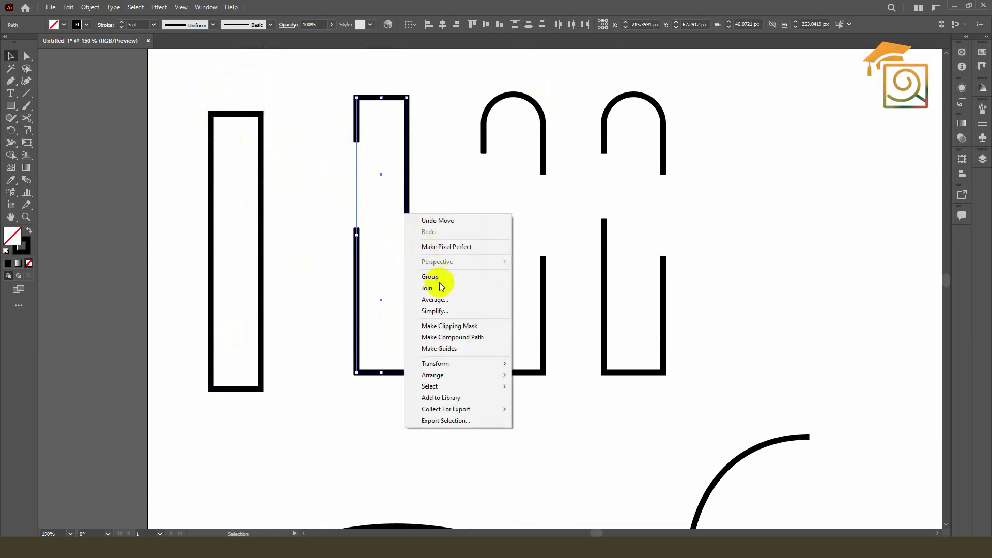
click(437, 288)
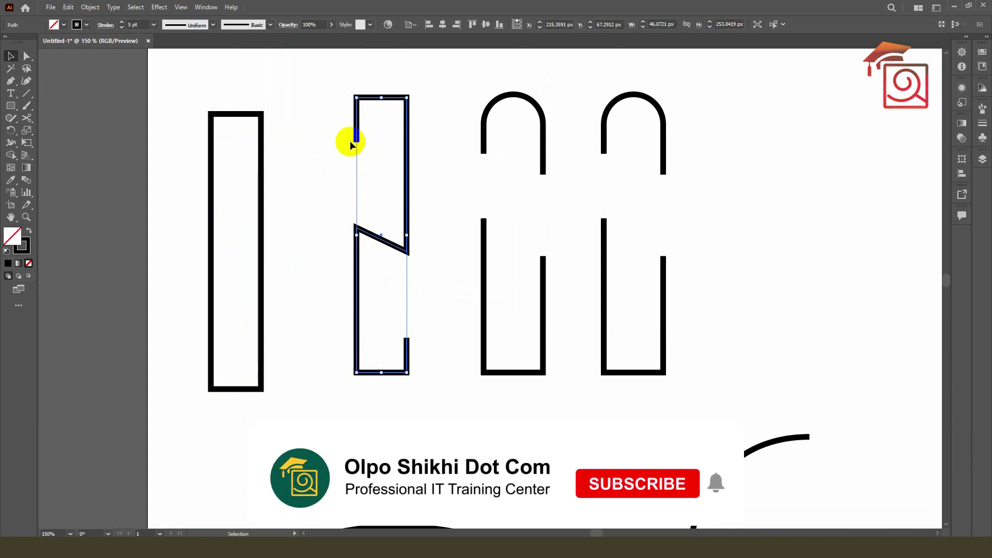
click(442, 161)
key(a)
click(406, 198)
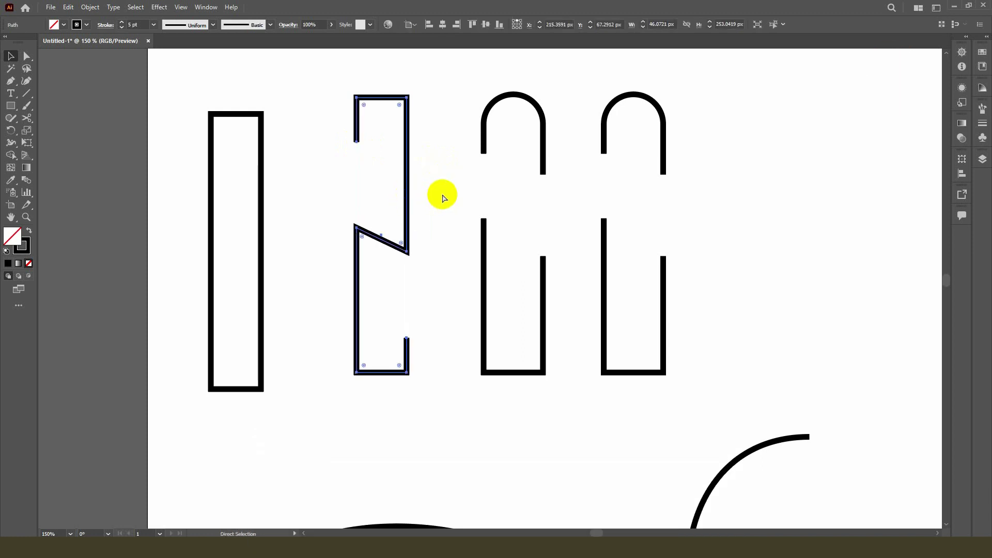
key(Delete)
key(v)
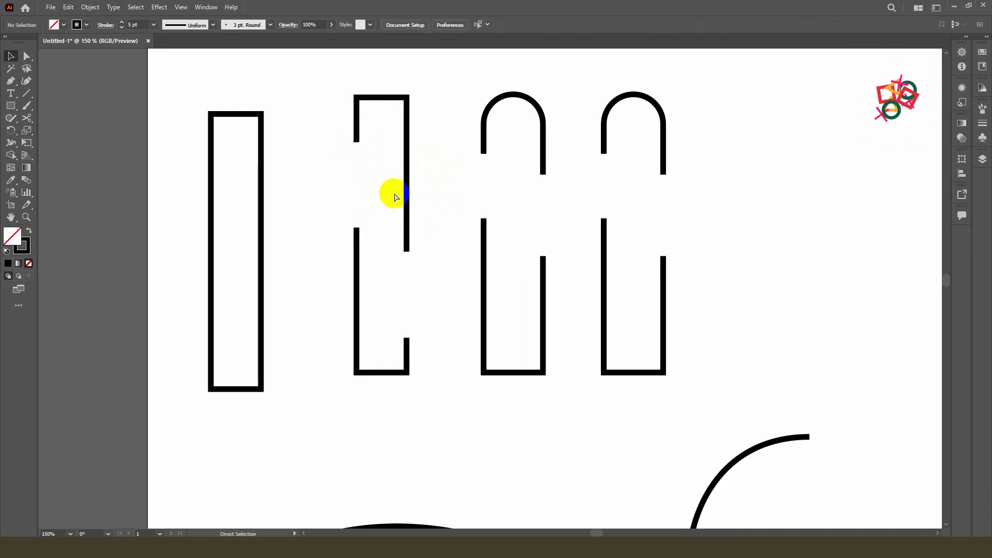
key(ctrl+z)
Step: Move the zigzag shape beside the rectangle and shift the rectangle further left
drag(406, 198, 330, 211)
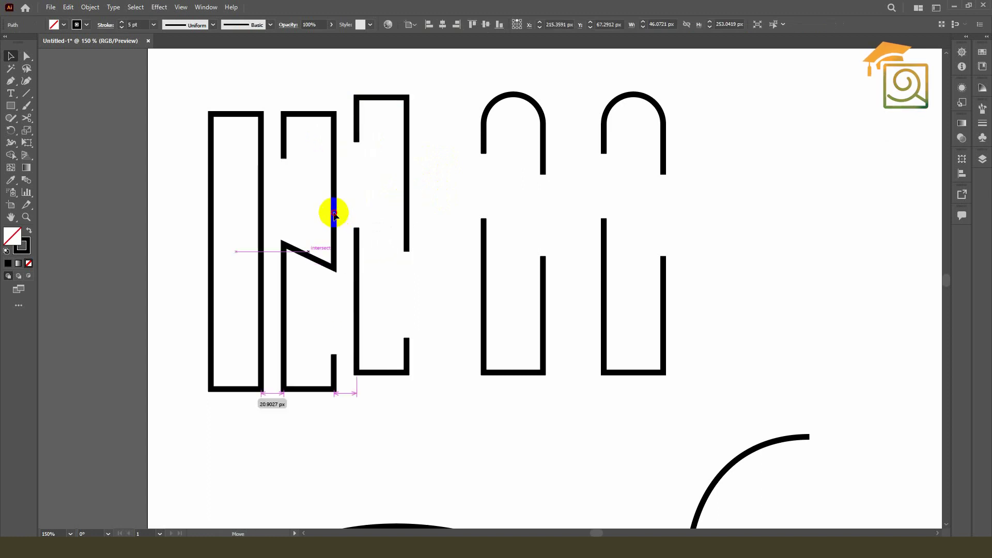
drag(331, 211, 331, 211)
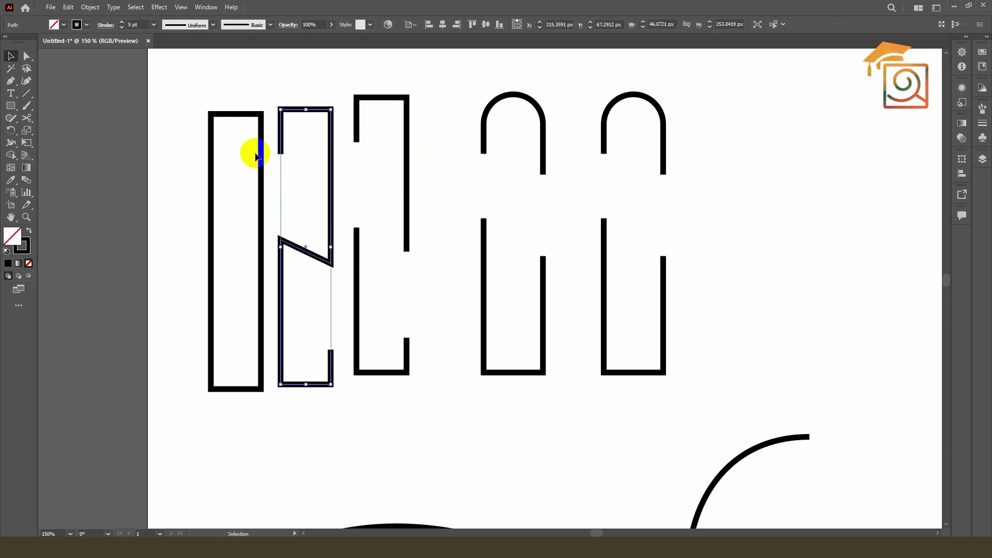
mouse_move(263, 155)
mouse_down()
mouse_move(217, 150)
mouse_move(238, 149)
mouse_up()
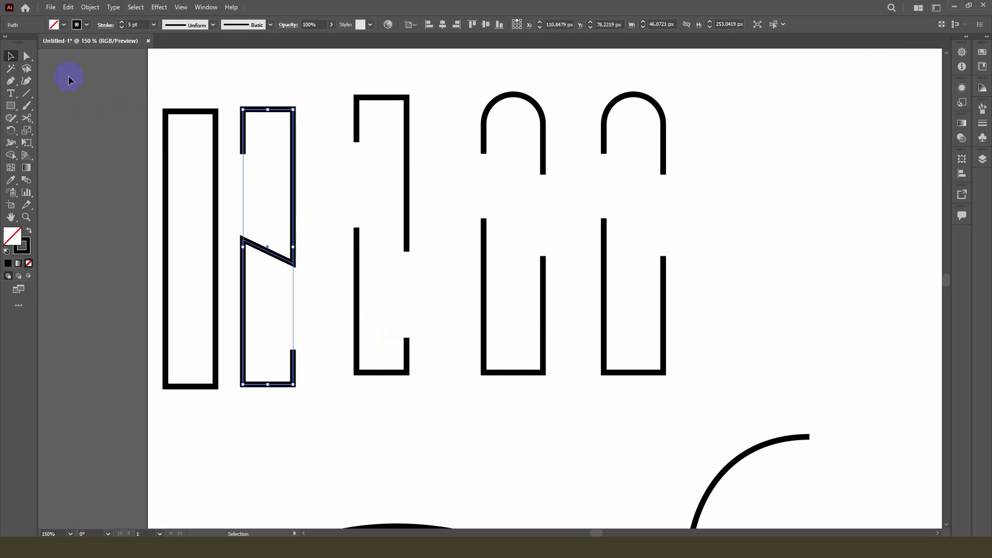
Step: Join the third bracket's upper and lower pieces with a long diagonal
click(29, 59)
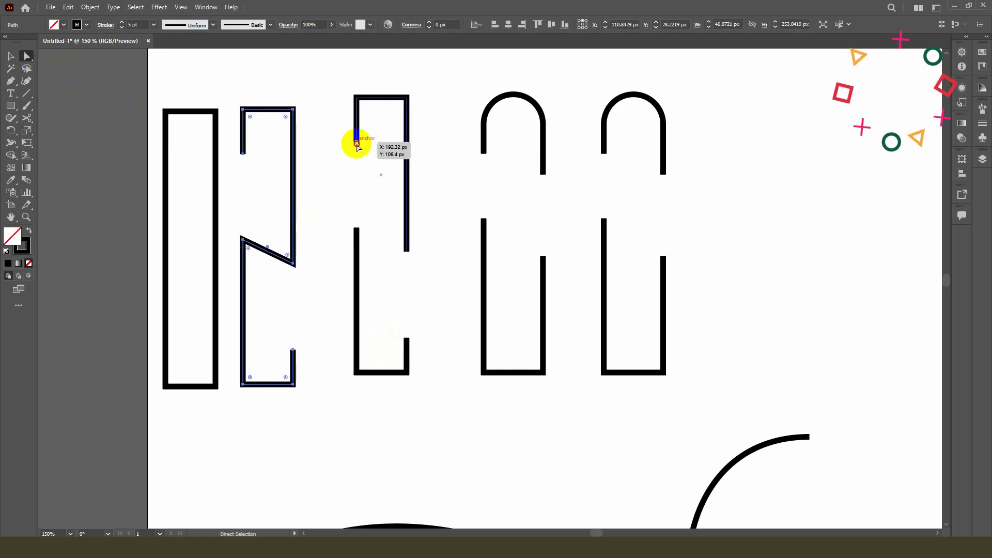
click(356, 138)
shift+click(408, 339)
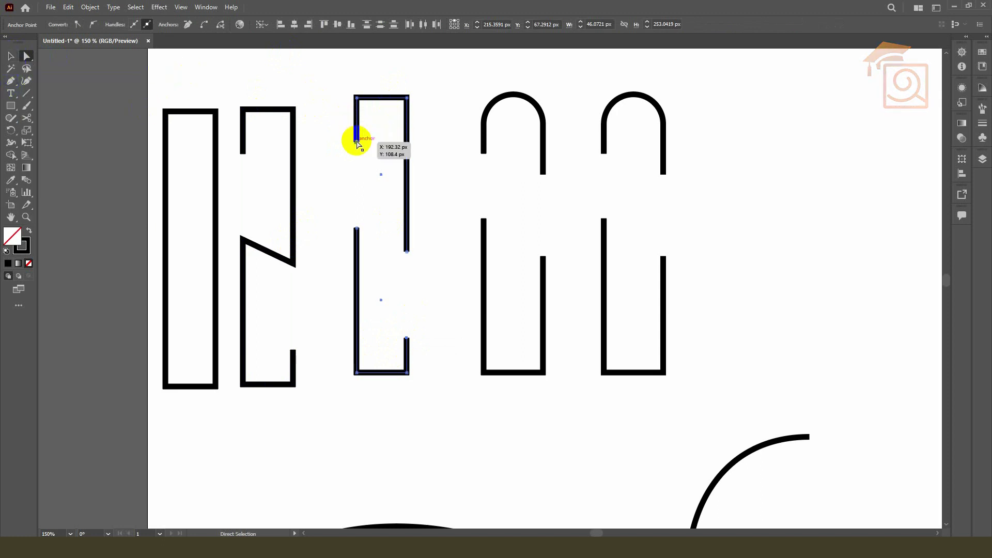
right_click(357, 143)
click(388, 212)
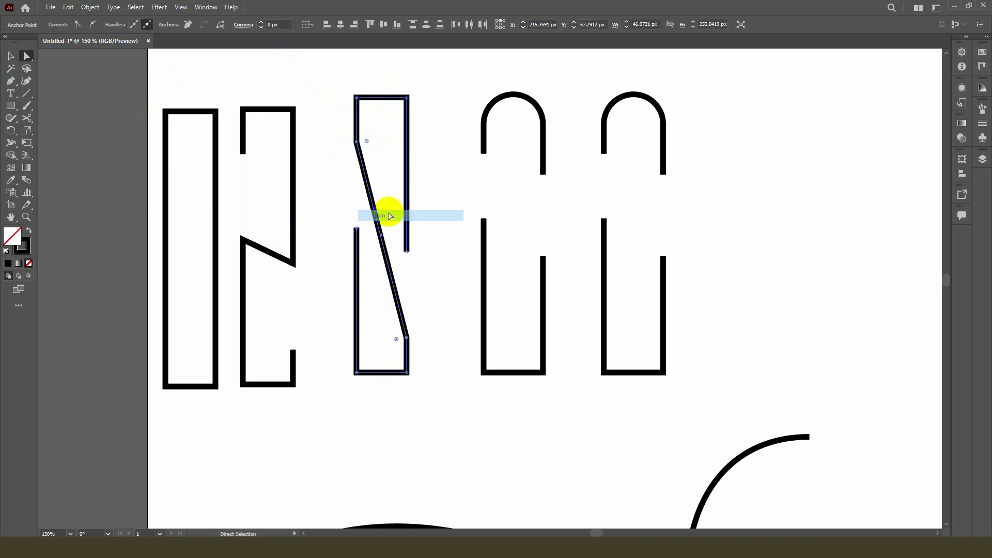
click(455, 295)
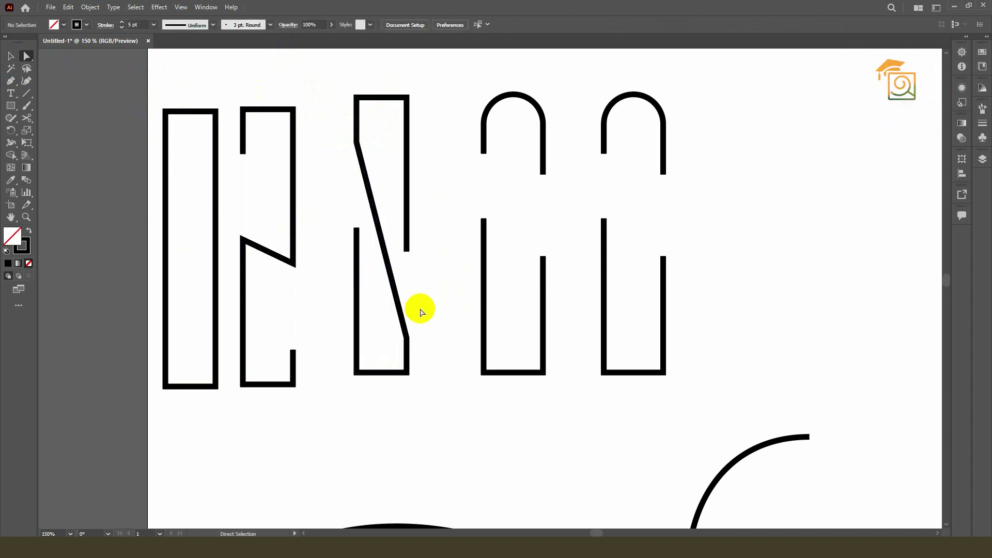
Step: Move the new N-like path left next to the zigzag
click(27, 82)
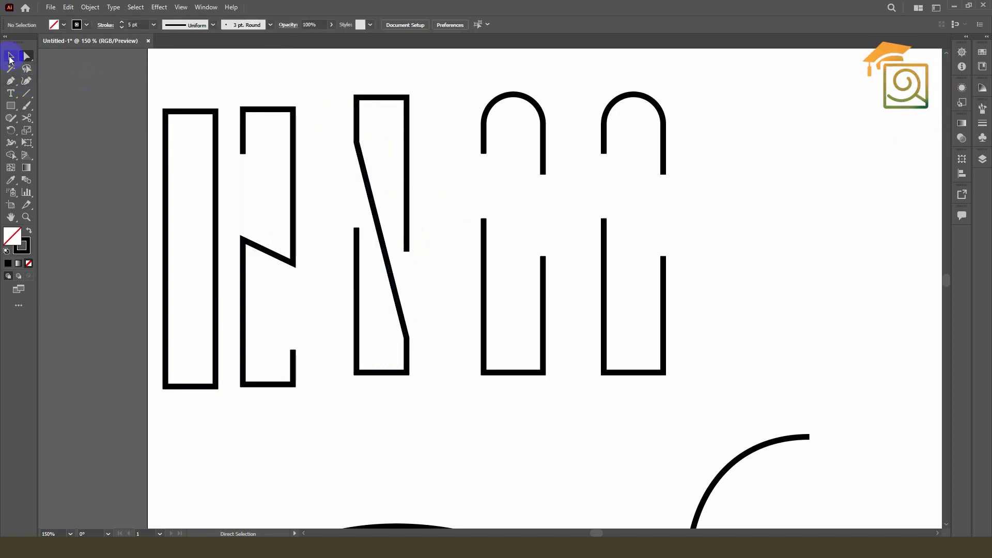
click(11, 57)
drag(359, 100, 332, 112)
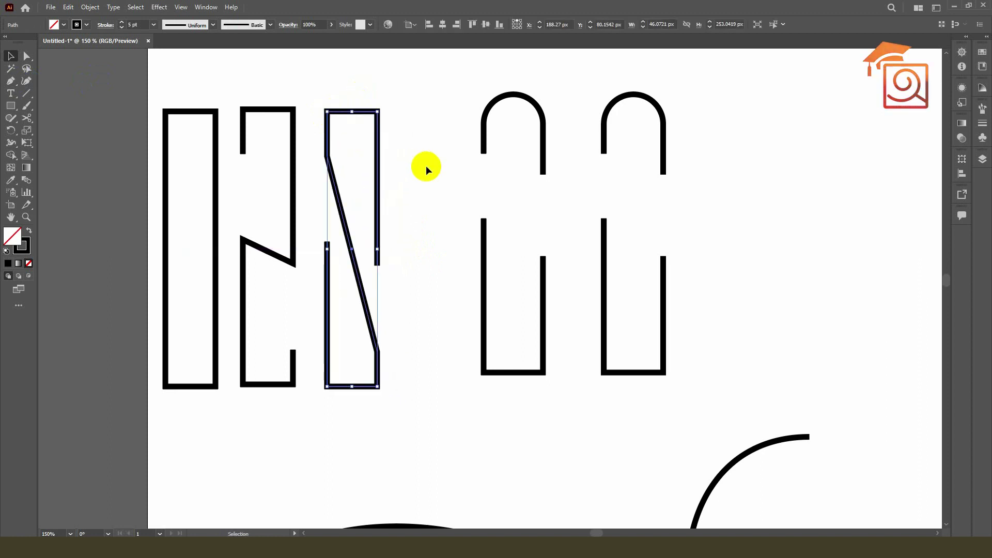
click(426, 166)
click(30, 60)
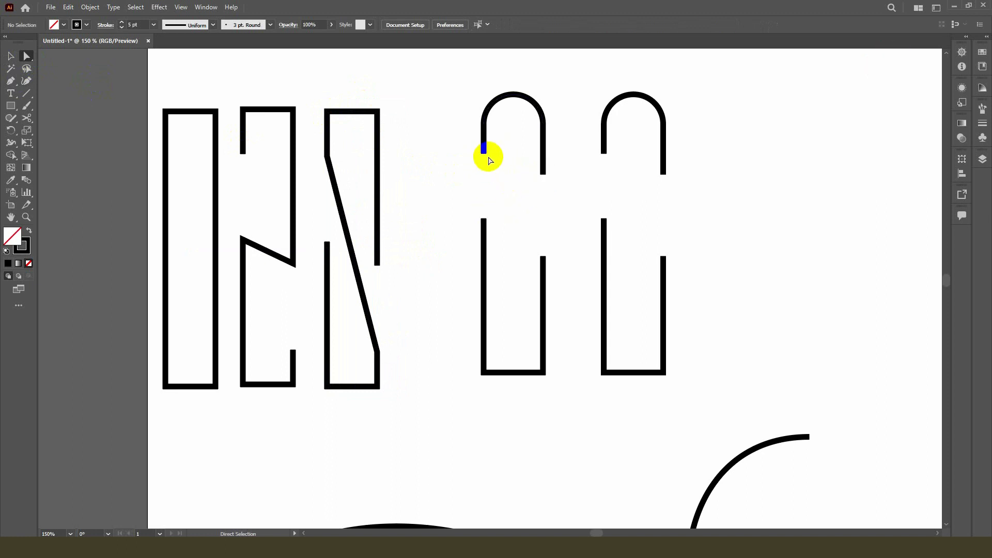
Step: Close the fourth shape's lower U with a slanted segment across its open ends
mouse_move(484, 217)
mouse_down()
mouse_move(507, 233)
mouse_move(484, 219)
mouse_up()
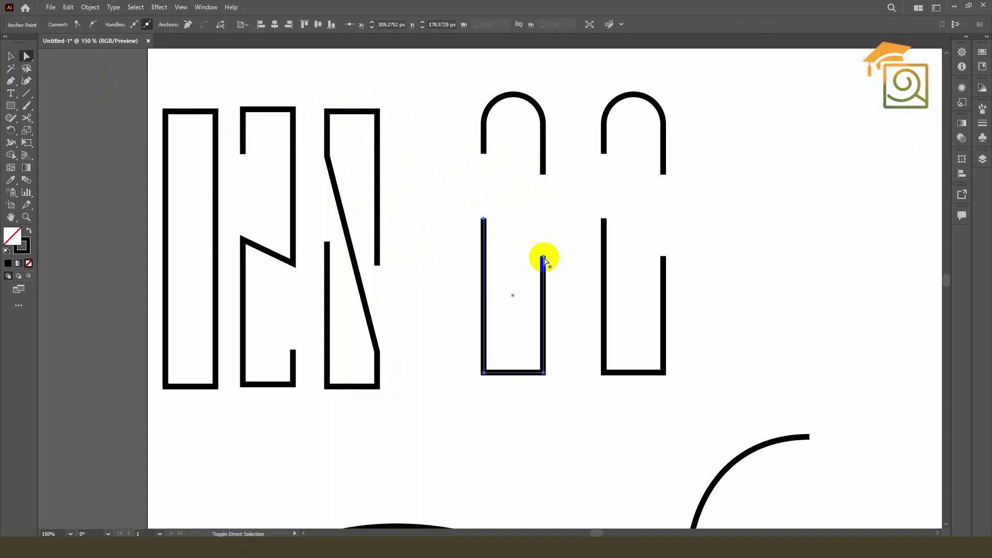
right_click(544, 258)
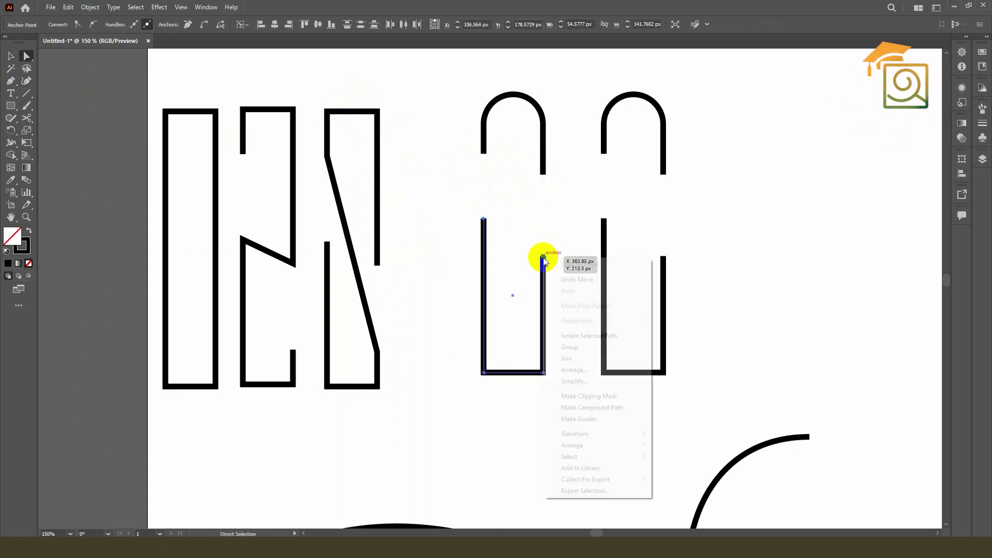
click(569, 358)
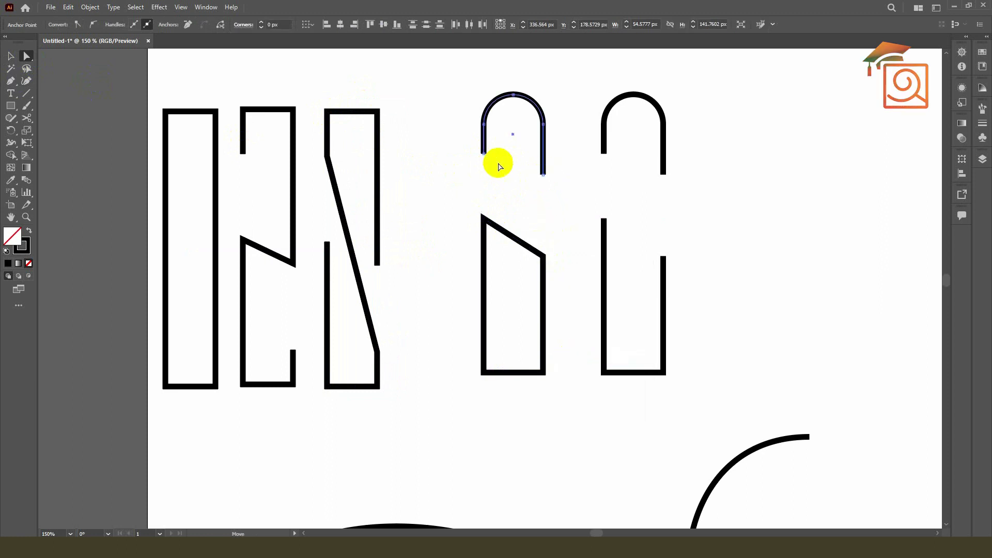
Step: Close the upper arch by joining both of its endpoints with a slanted segment
click(485, 154)
right_click(484, 154)
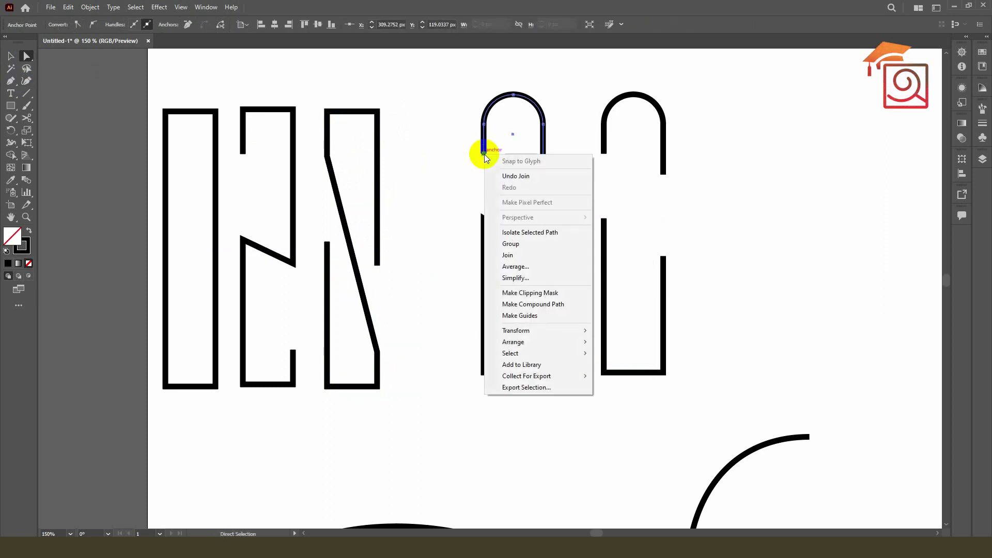
click(512, 256)
click(590, 286)
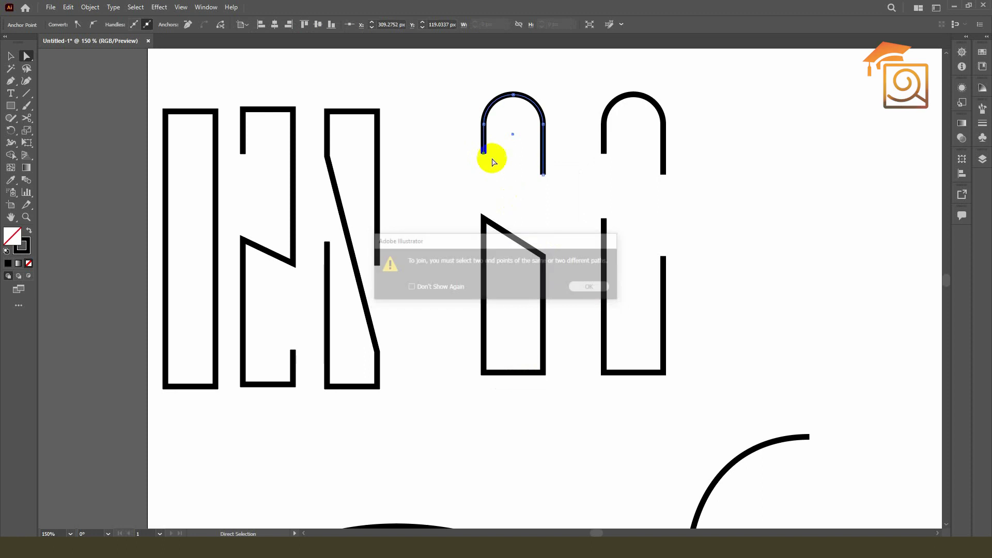
shift+click(544, 175)
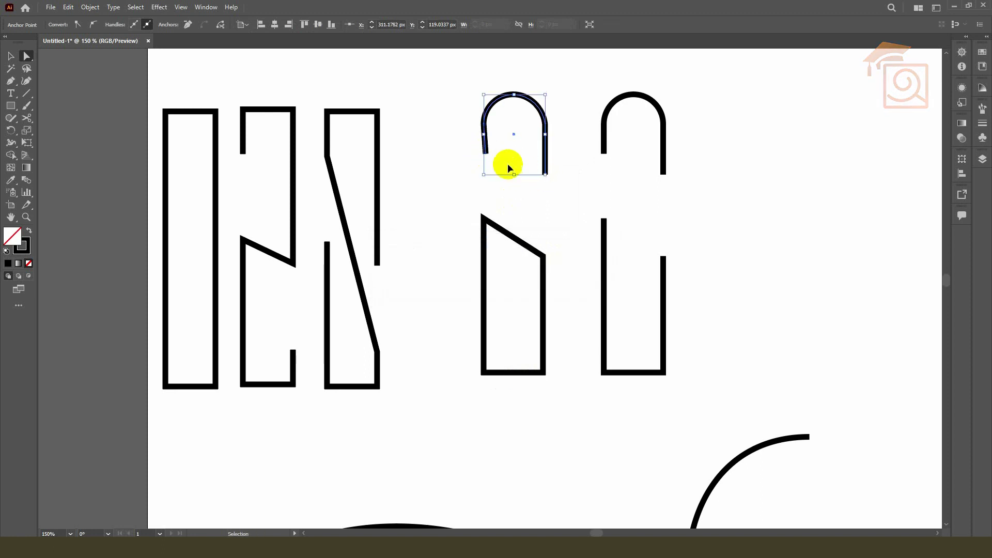
drag(560, 187, 478, 151)
right_click(543, 174)
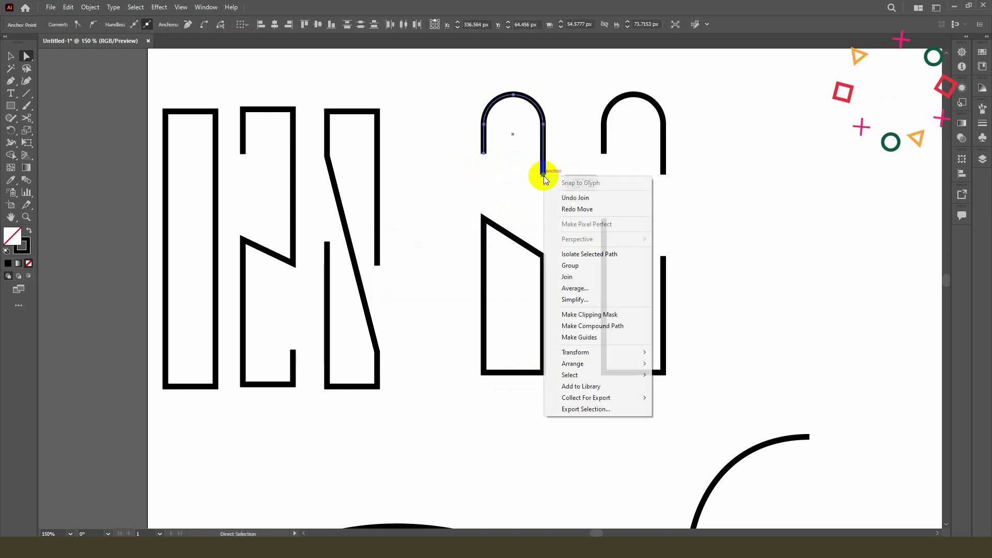
click(573, 279)
click(768, 245)
drag(785, 243, 674, 248)
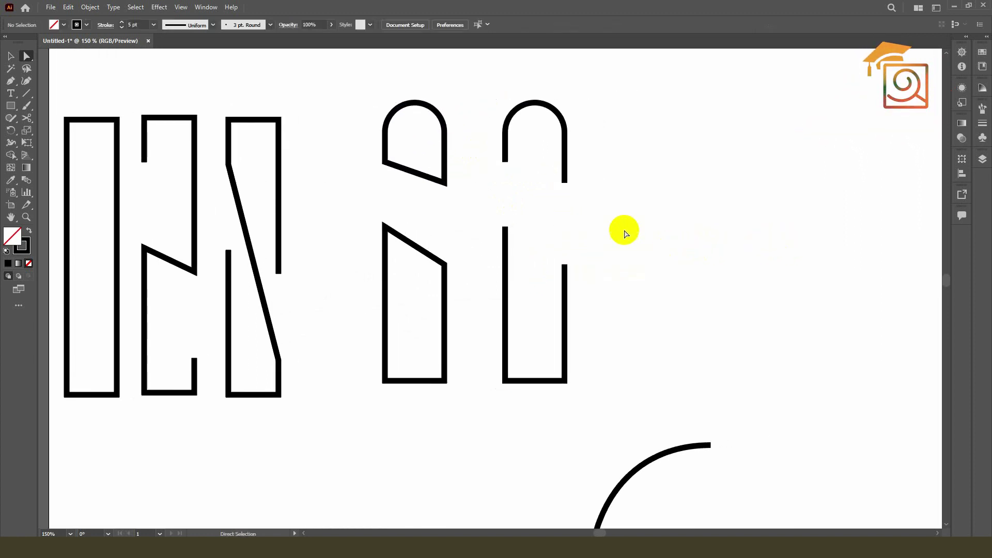
Step: Join the last arch's left leg to its lower piece with a diagonal
click(506, 162)
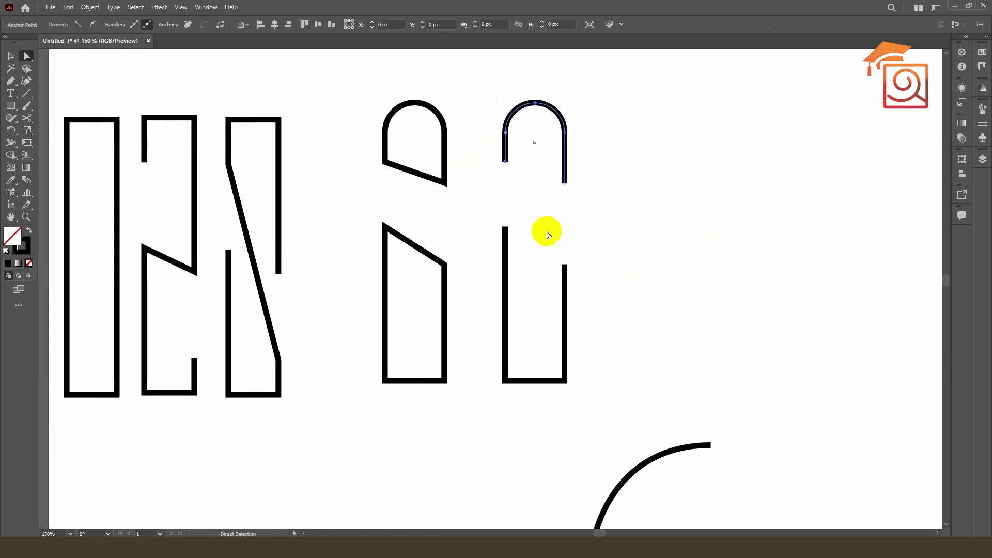
shift+click(565, 266)
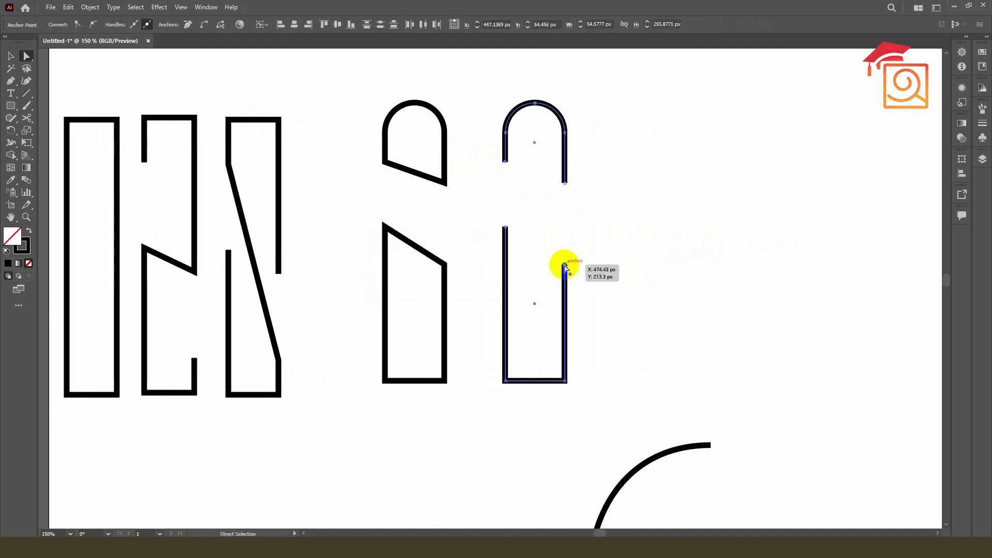
right_click(564, 265)
click(595, 342)
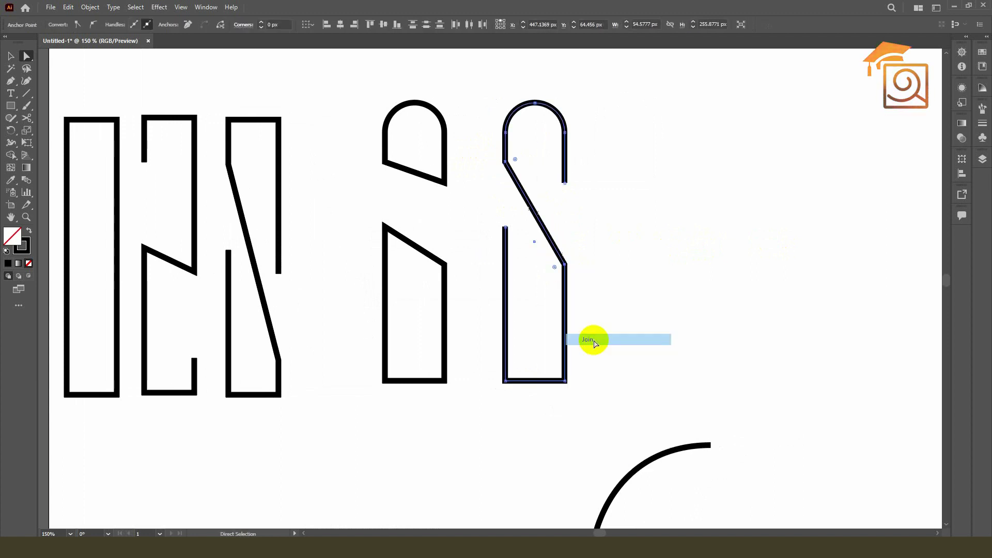
click(633, 277)
Step: Zoom out and pan down to the loose arcs, then select the open arc
scroll(608, 227, down, 2)
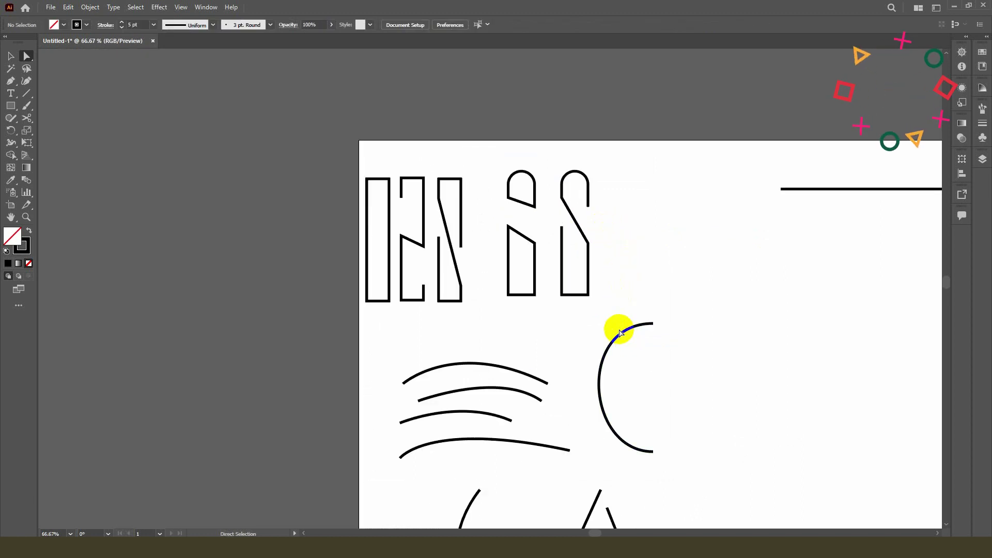
scroll(417, 241, up, 1)
scroll(419, 245, up, 2)
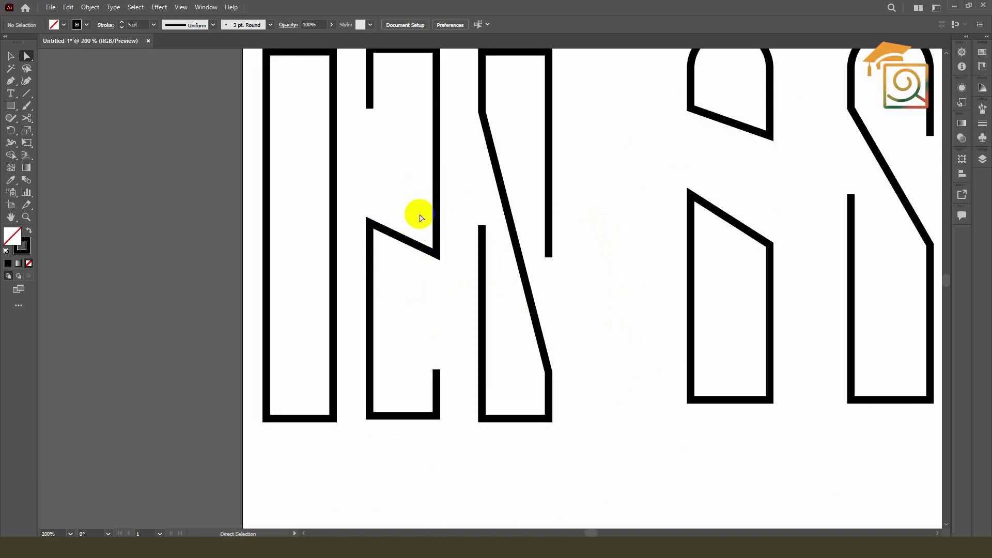
scroll(420, 219, down, 1)
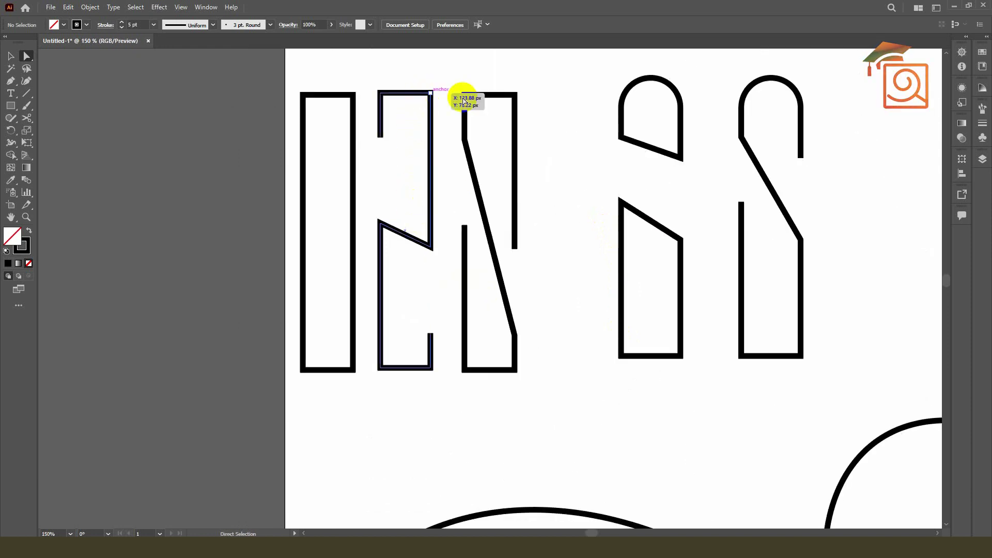
scroll(397, 136, down, 2)
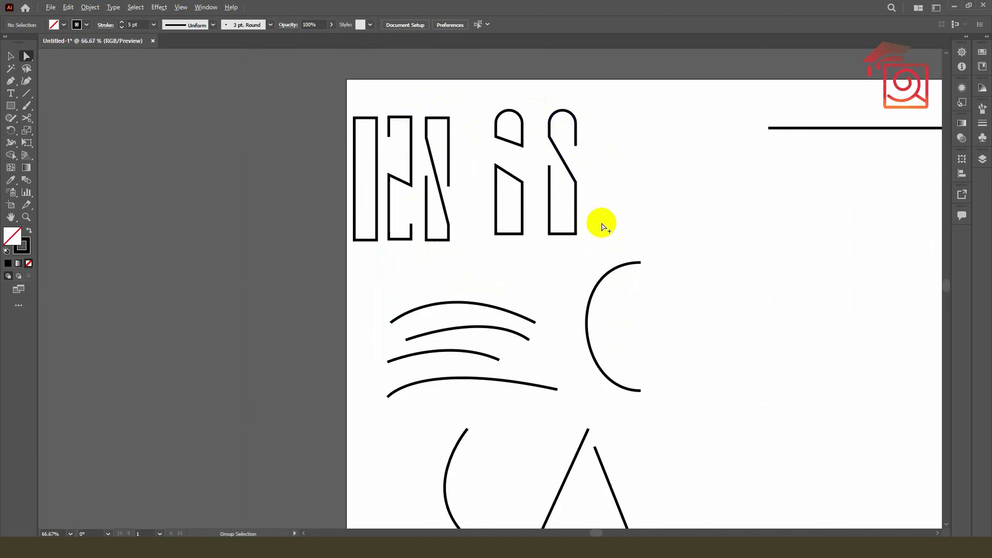
click(14, 56)
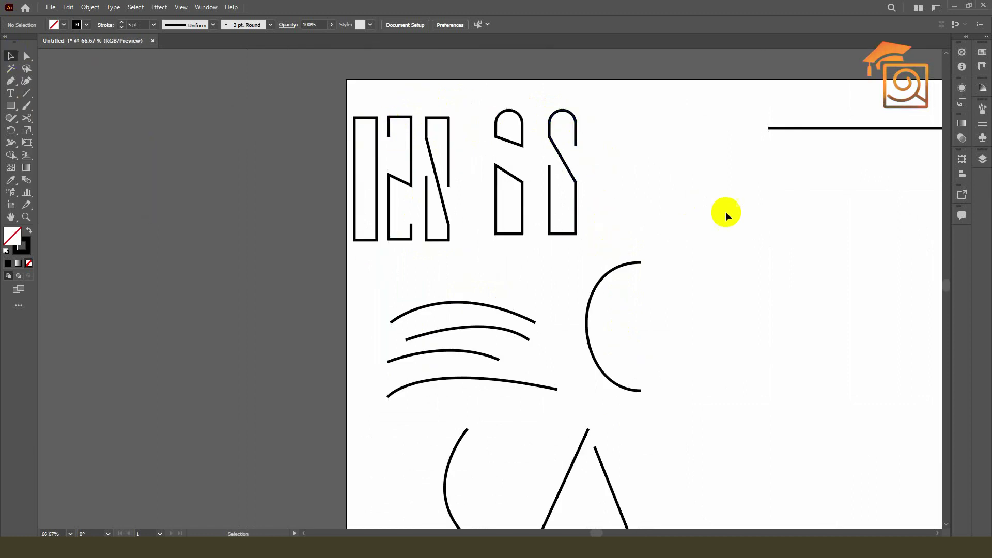
scroll(669, 189, down, 3)
scroll(670, 189, right, 5)
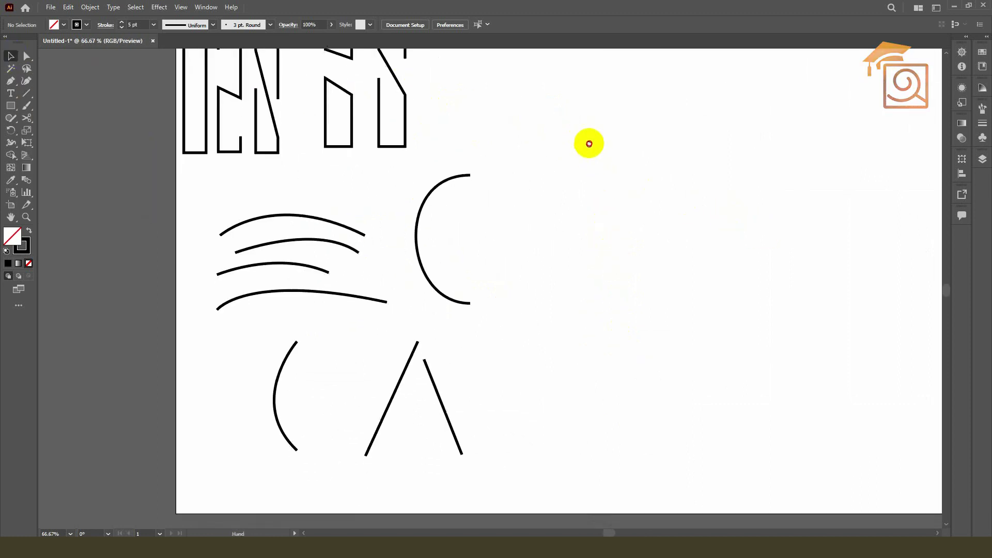
click(425, 196)
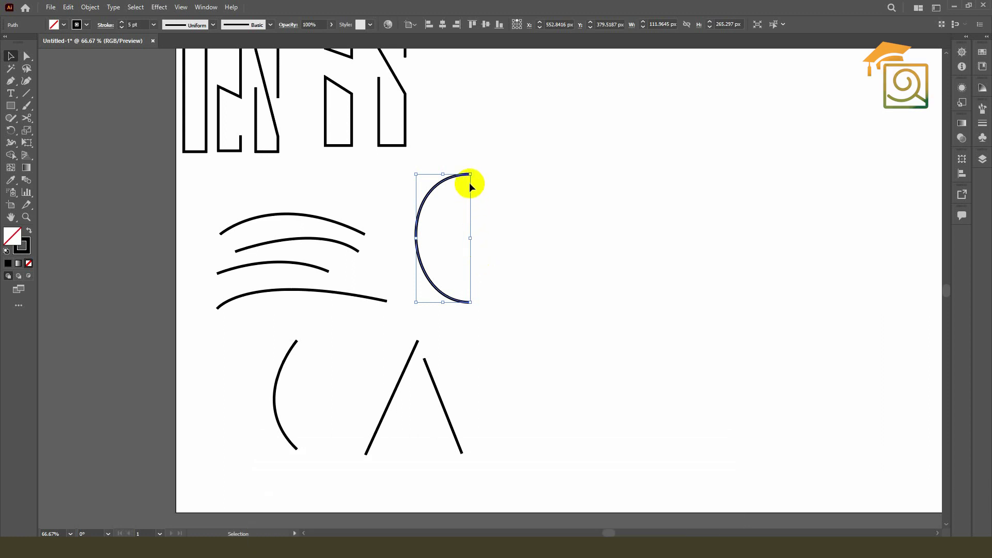
Step: Join the open arc's endpoints into a closed half-circle with a straight vertical edge
right_click(453, 179)
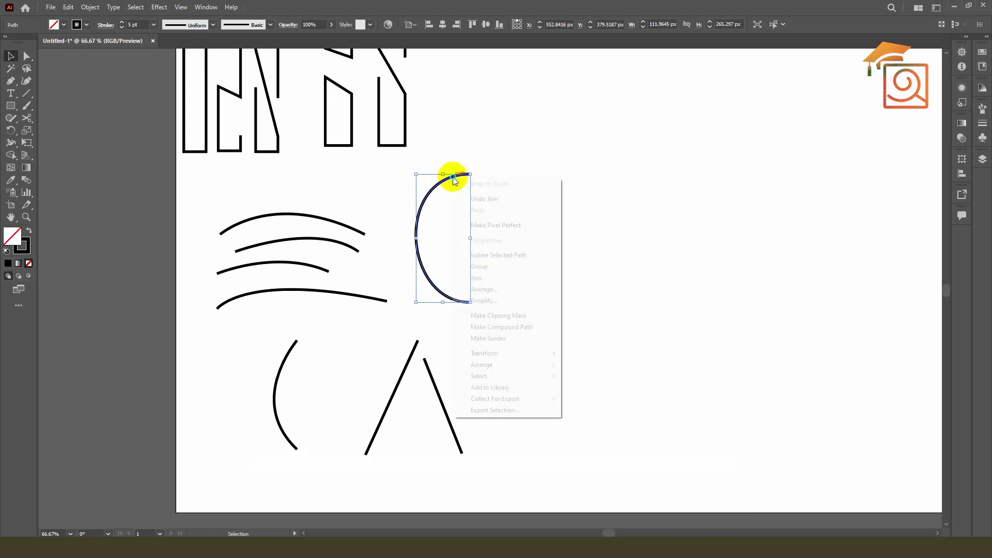
click(489, 278)
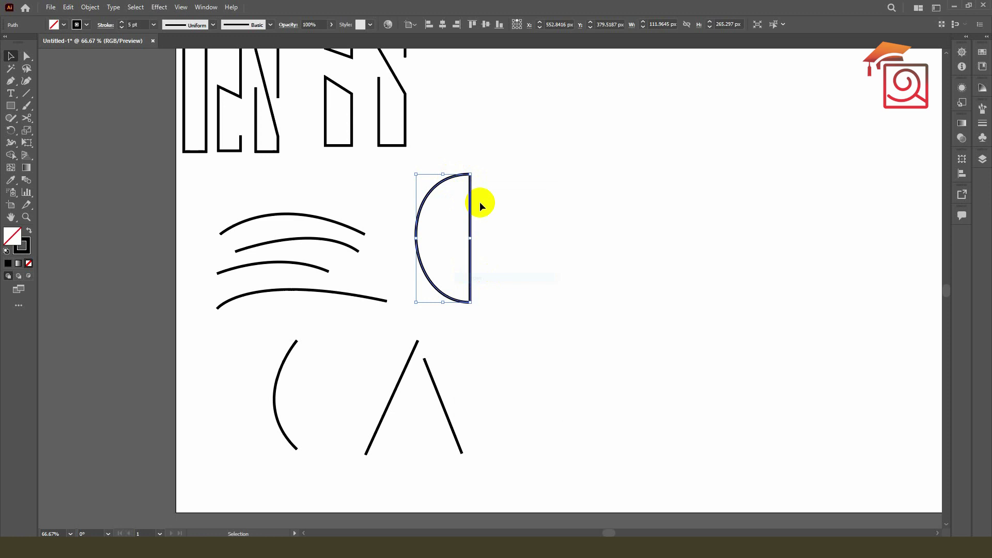
click(482, 304)
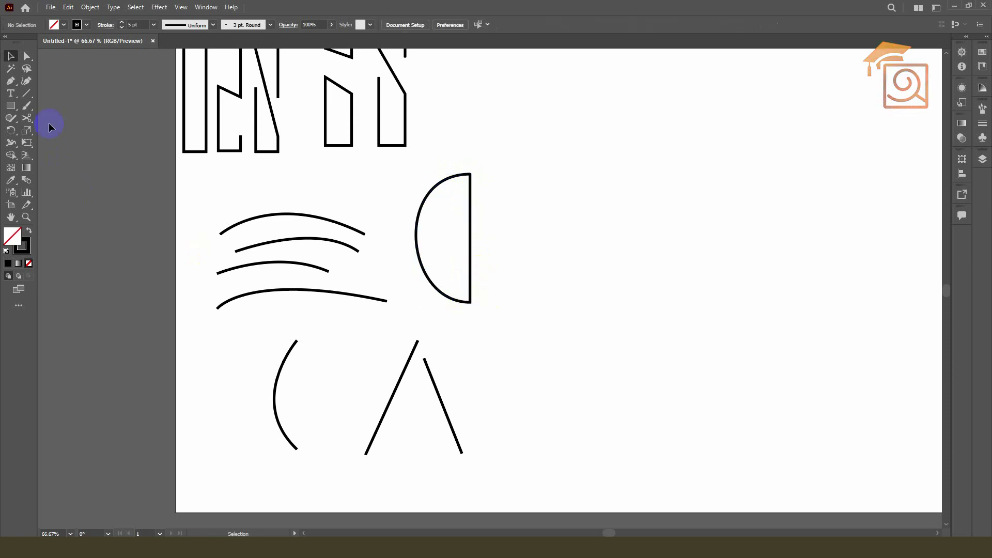
click(35, 130)
Step: Draw a black-filled circle right of the first half-circle and delete its left anchor to halve it
mouse_move(596, 227)
mouse_down()
mouse_move(728, 379)
mouse_move(748, 378)
mouse_up()
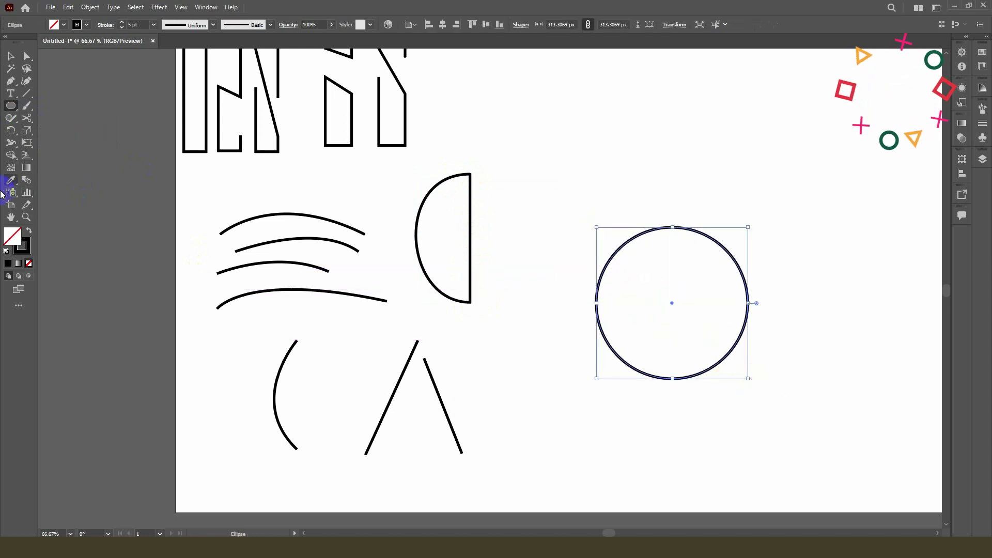
click(28, 231)
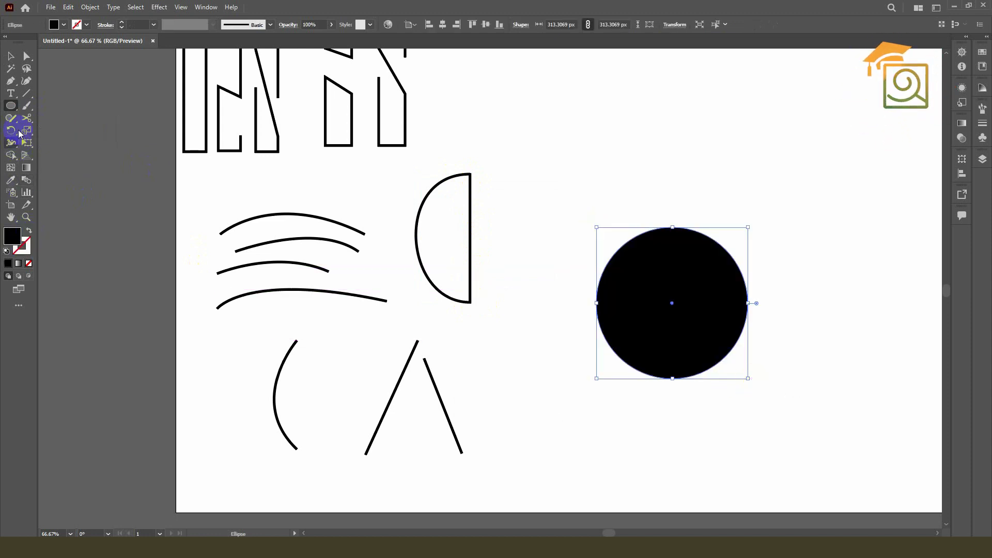
click(11, 82)
click(598, 303)
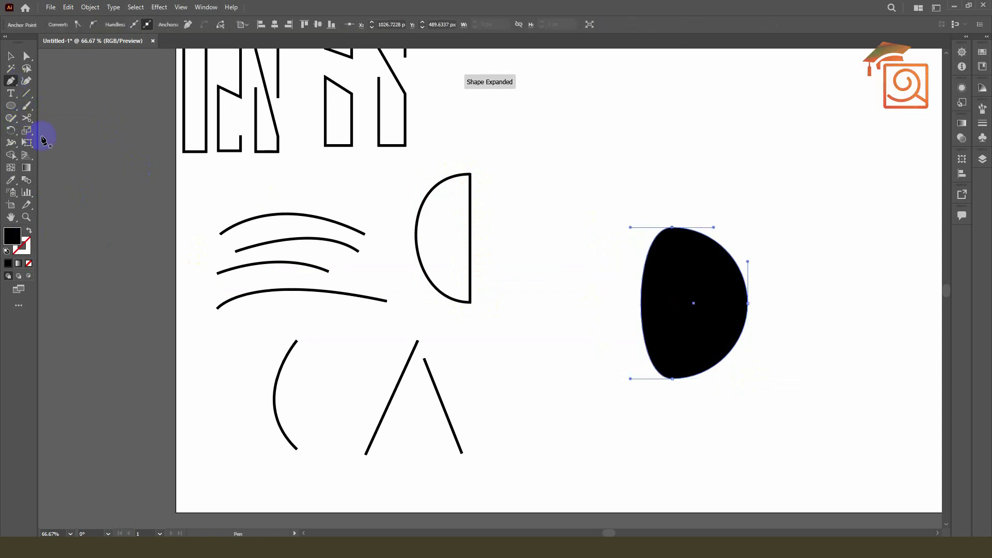
key(ctrl+z)
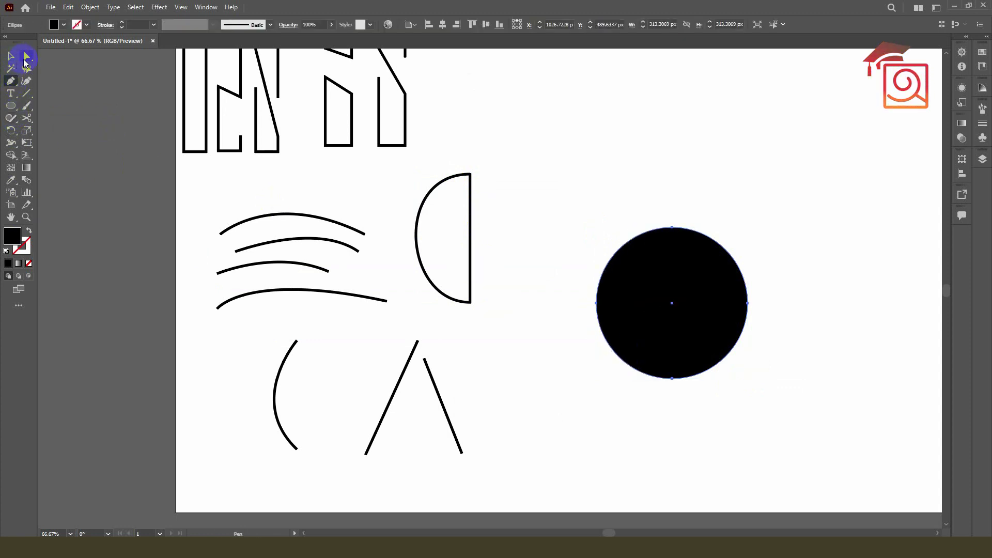
click(597, 304)
key(Delete)
Step: Reposition the new half-circle and swap its fill to a thin outline
click(10, 57)
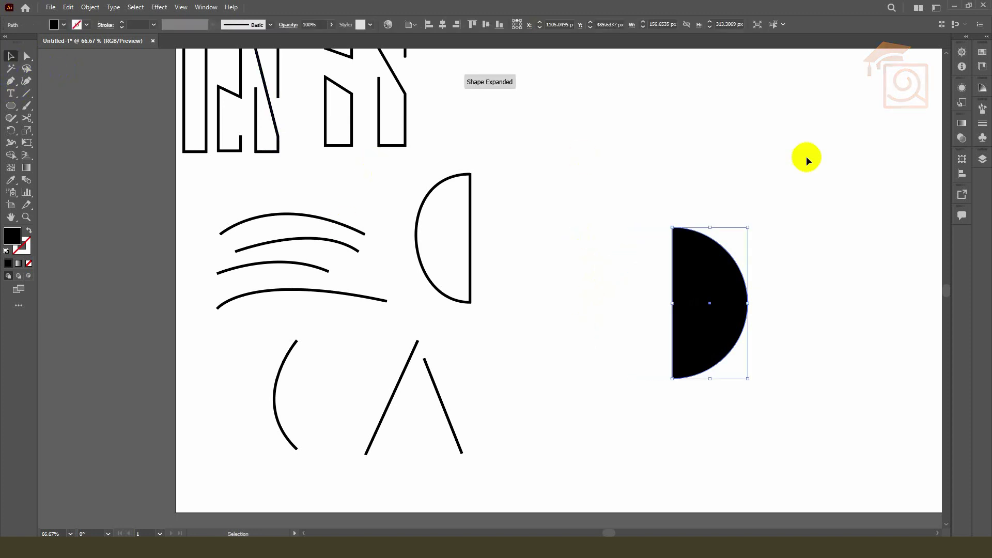
click(840, 295)
drag(683, 272, 593, 238)
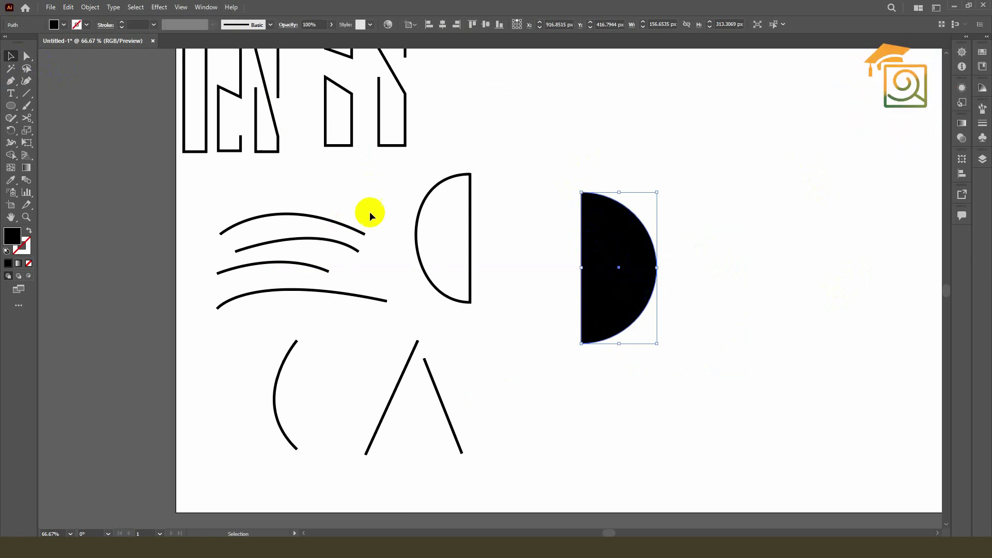
click(593, 327)
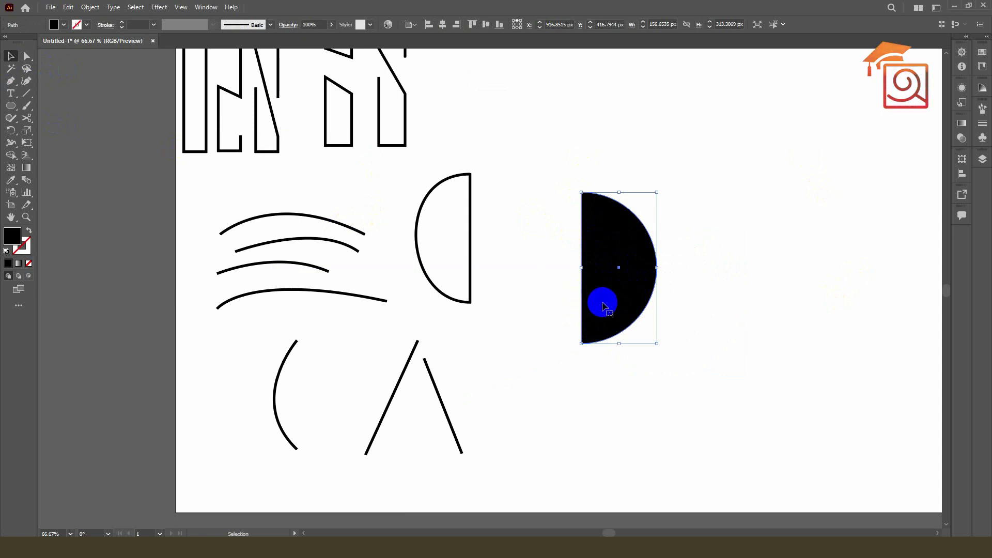
click(30, 232)
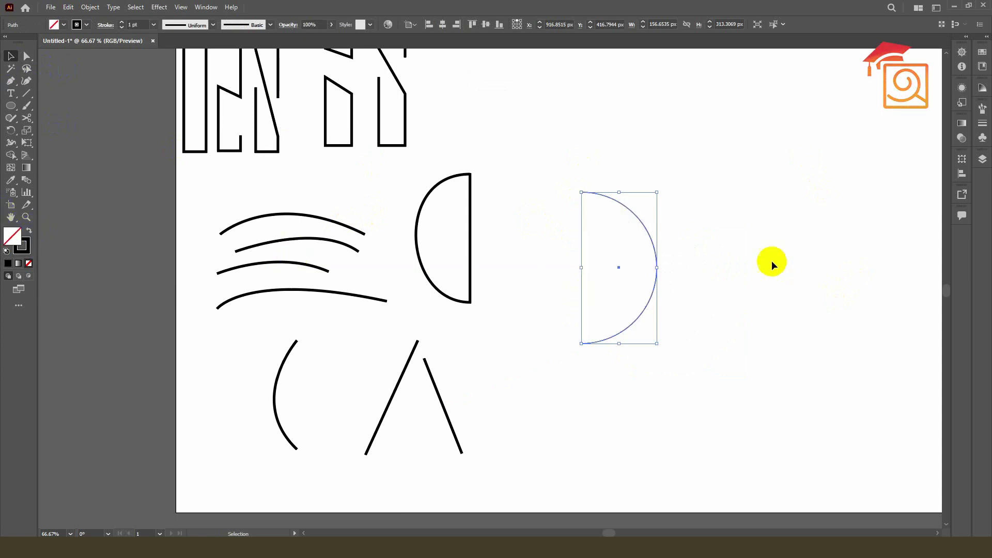
Step: Join the half-circle's open arc ends and move it beside the first half-circle
click(721, 235)
click(595, 195)
right_click(595, 194)
click(623, 297)
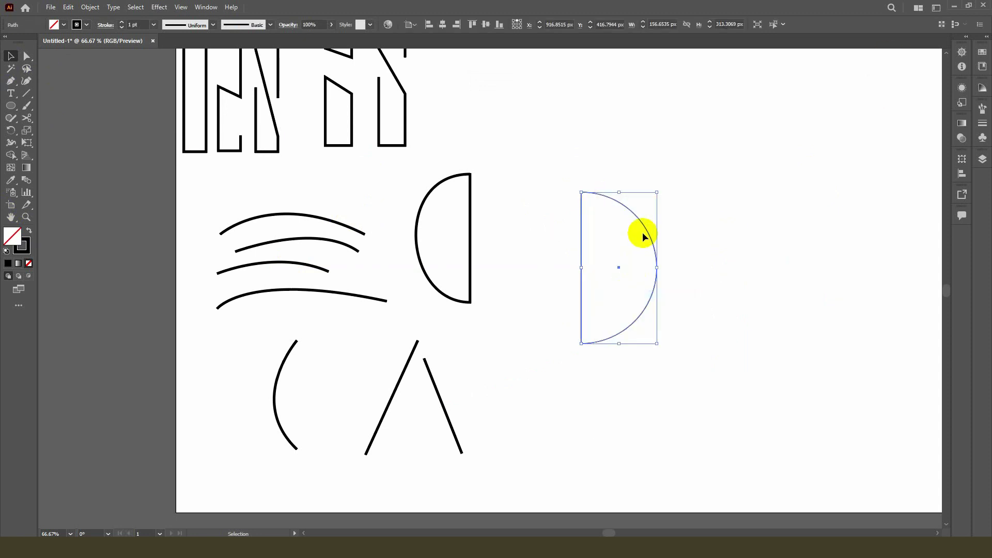
drag(637, 223, 555, 193)
click(651, 287)
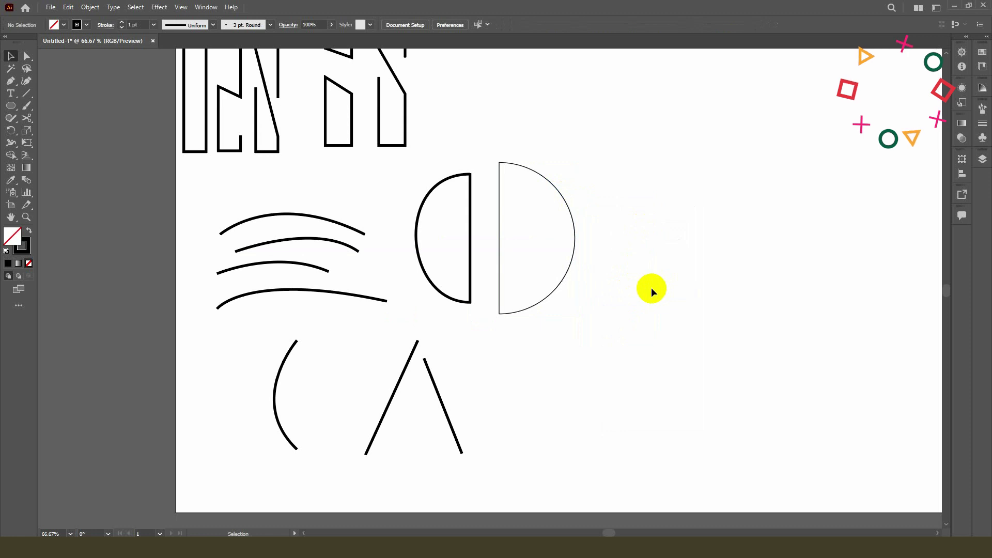
Step: Duplicate the 5 pt arc beside itself and rotate the copy 180° so the curves face each other
scroll(459, 319, down, 2)
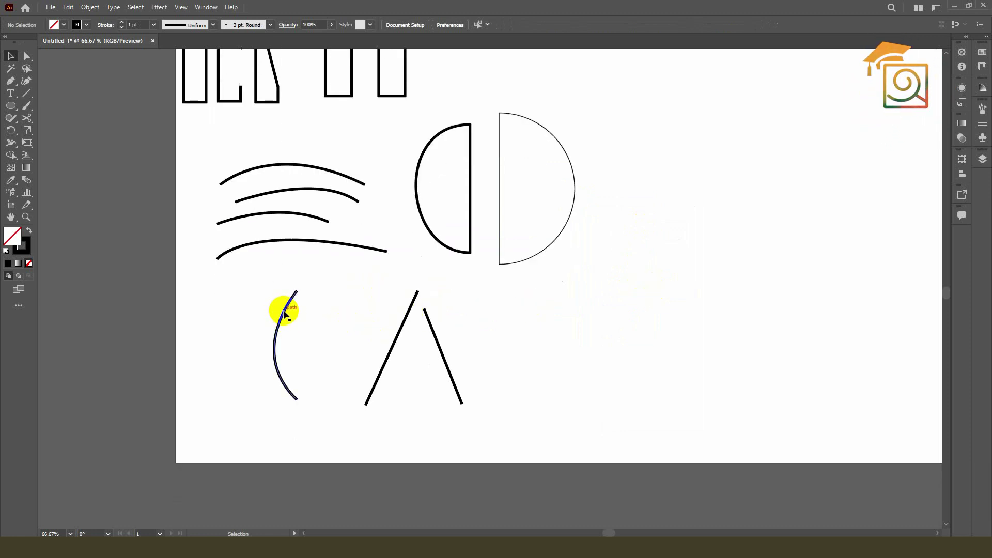
drag(285, 314, 246, 316)
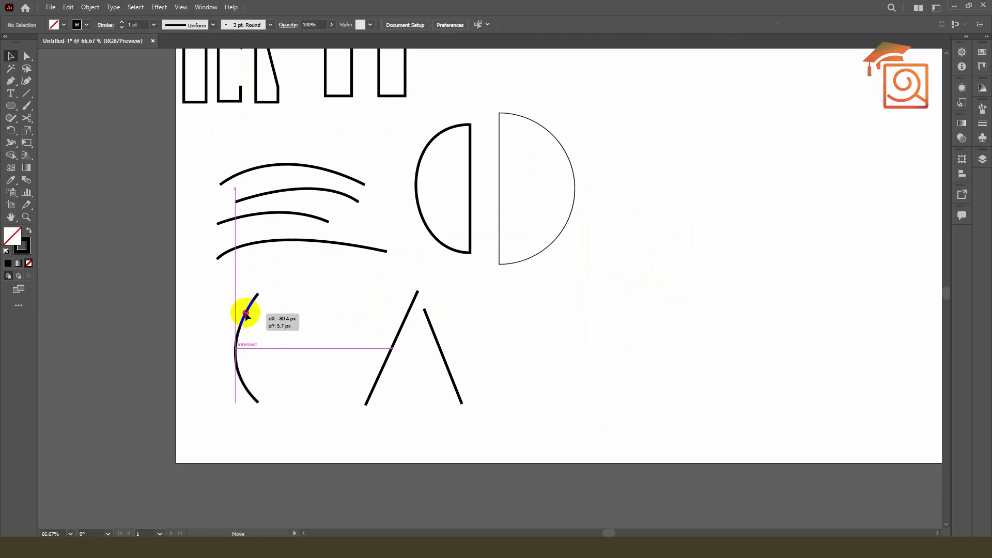
drag(247, 316, 285, 316)
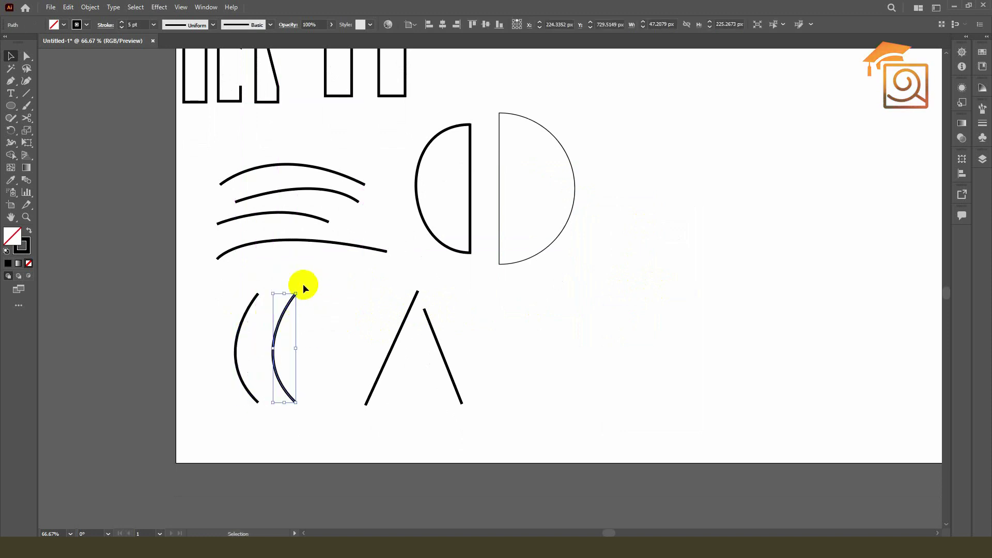
drag(298, 293, 268, 442)
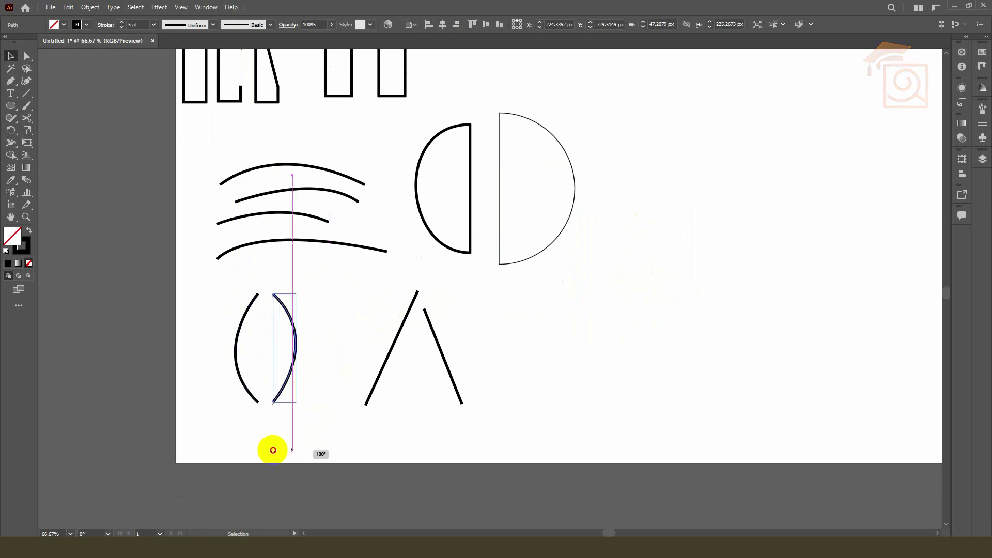
click(342, 358)
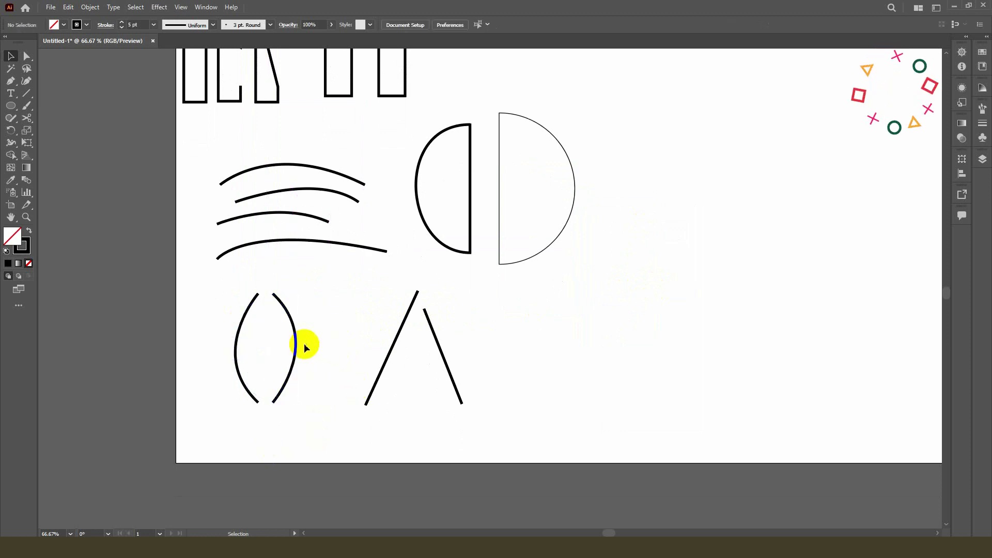
scroll(377, 336, up, 3)
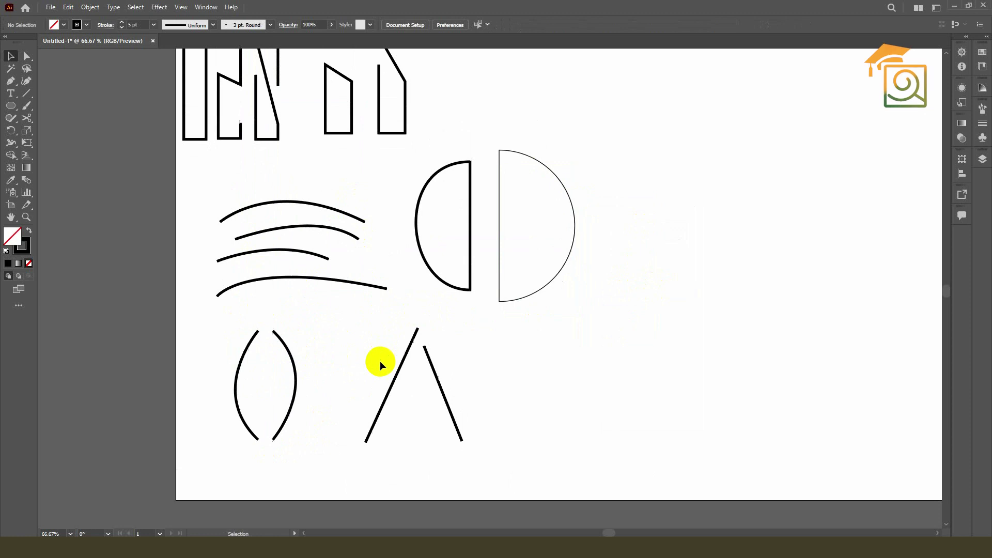
Step: Select both lens arcs and join their bottom ends
scroll(378, 357, up, 2)
scroll(377, 349, down, 2)
scroll(310, 336, down, 2)
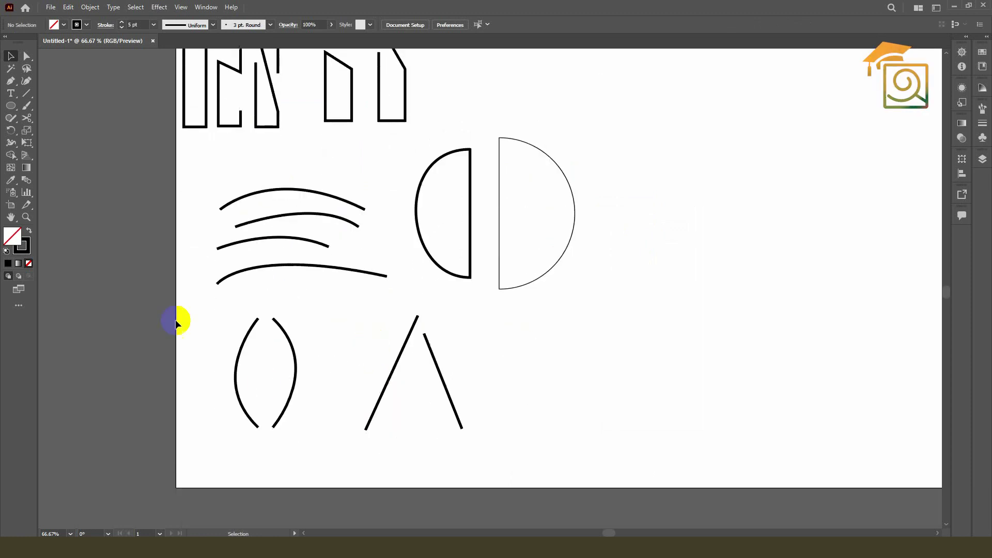
scroll(257, 370, up, 2)
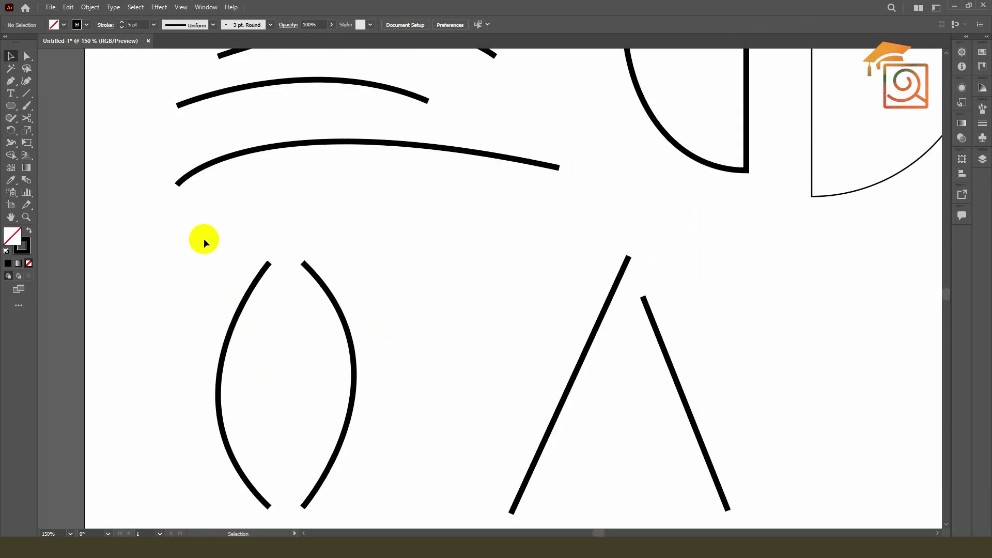
drag(204, 240, 322, 278)
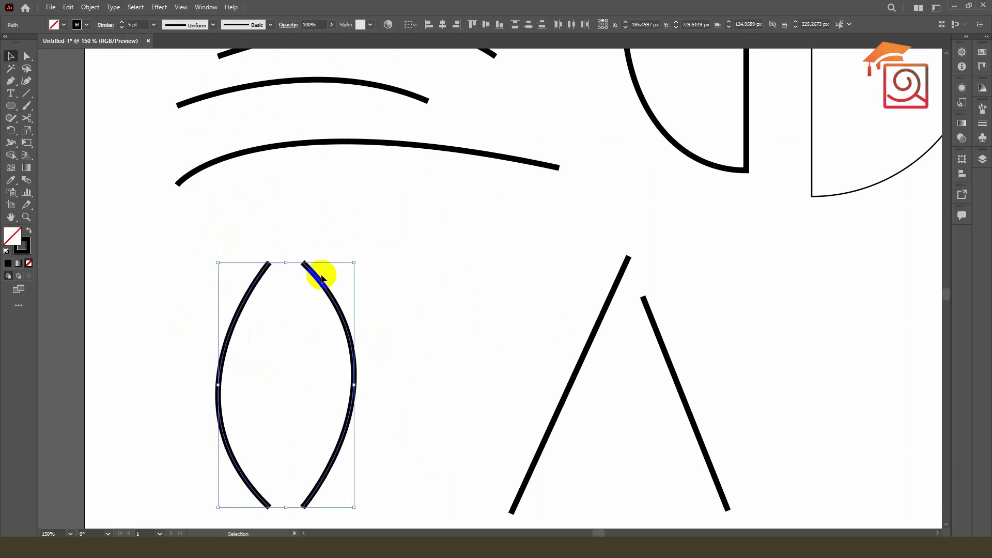
right_click(321, 278)
click(354, 350)
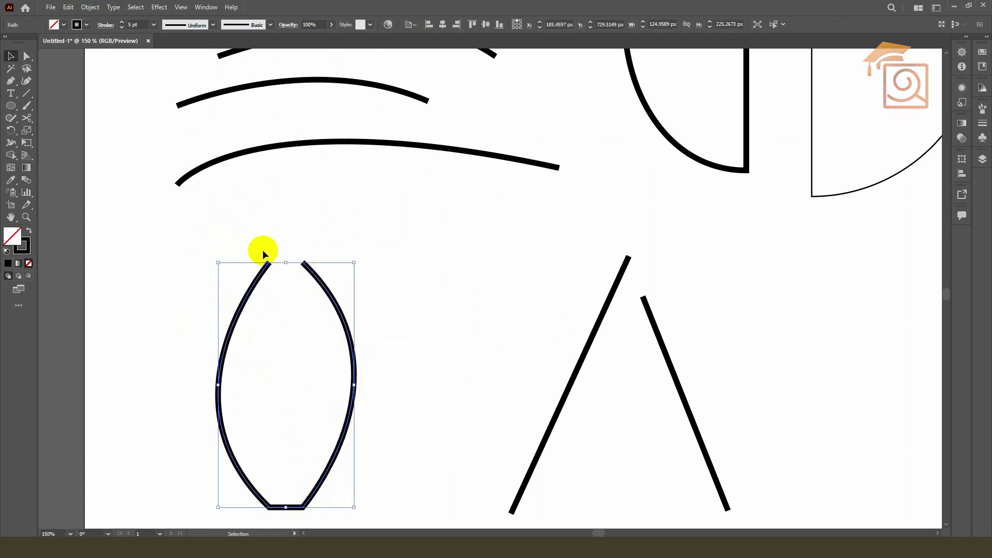
Step: Delete the lens's flat bottom segment and join the arcs' top endpoints with Ctrl+J instead
key(a)
click(274, 508)
key(Delete)
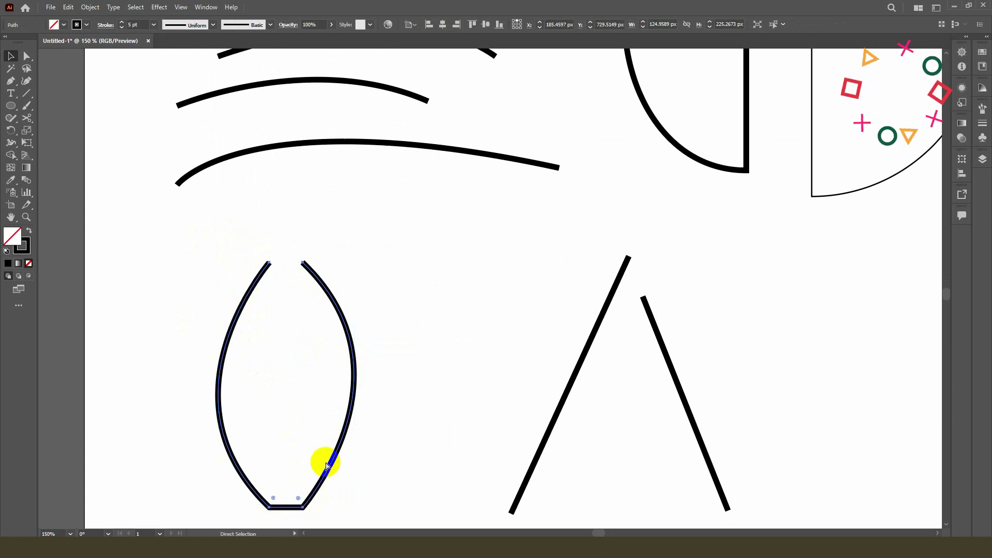
key(v)
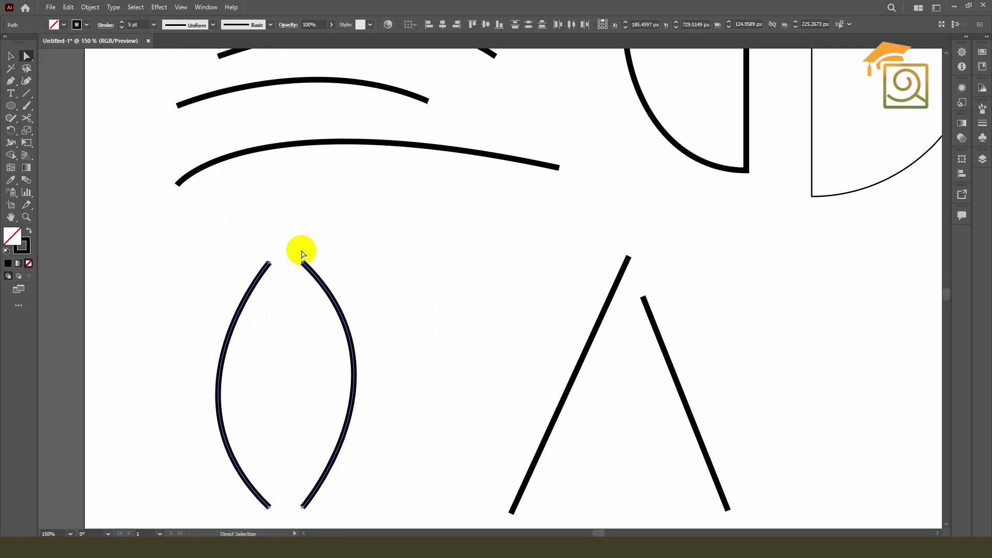
drag(249, 248, 308, 269)
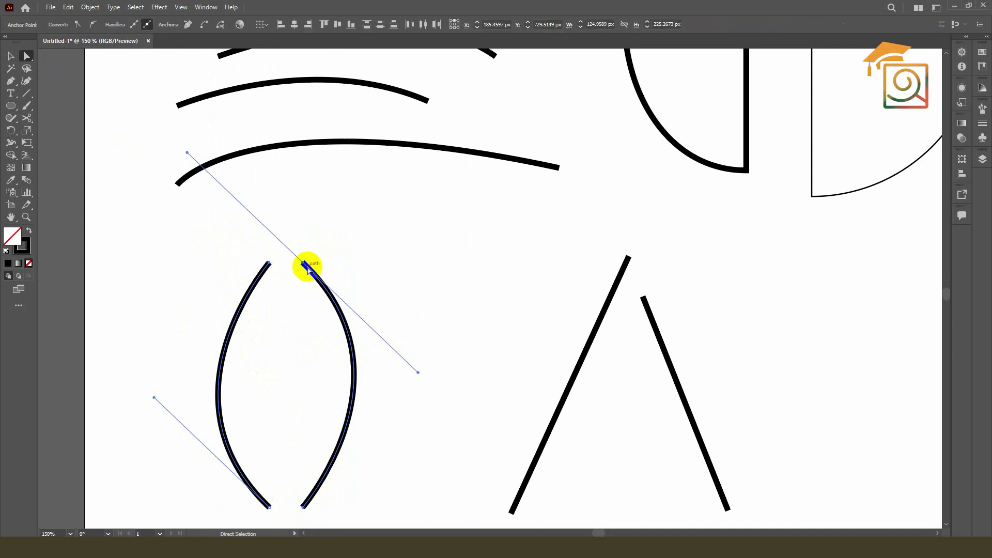
key(ctrl)
key(ctrl+j)
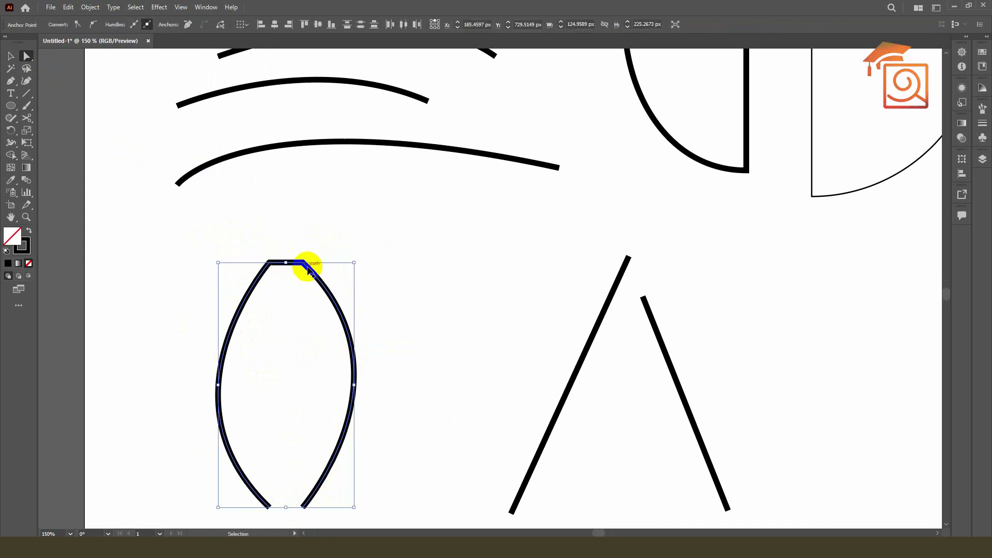
click(348, 271)
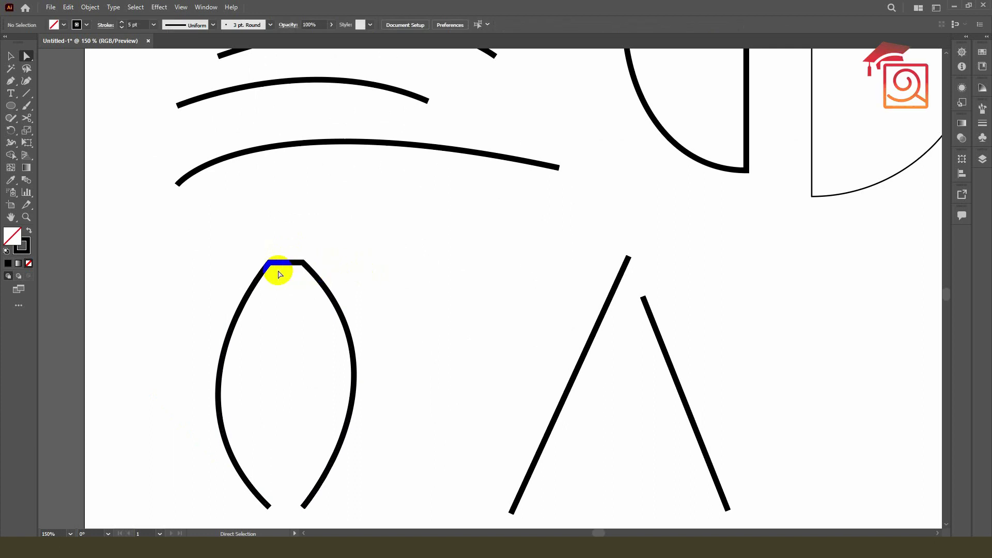
Step: Test closing the bottom ends into a point, then undo it to keep them open
scroll(281, 269, up, 5)
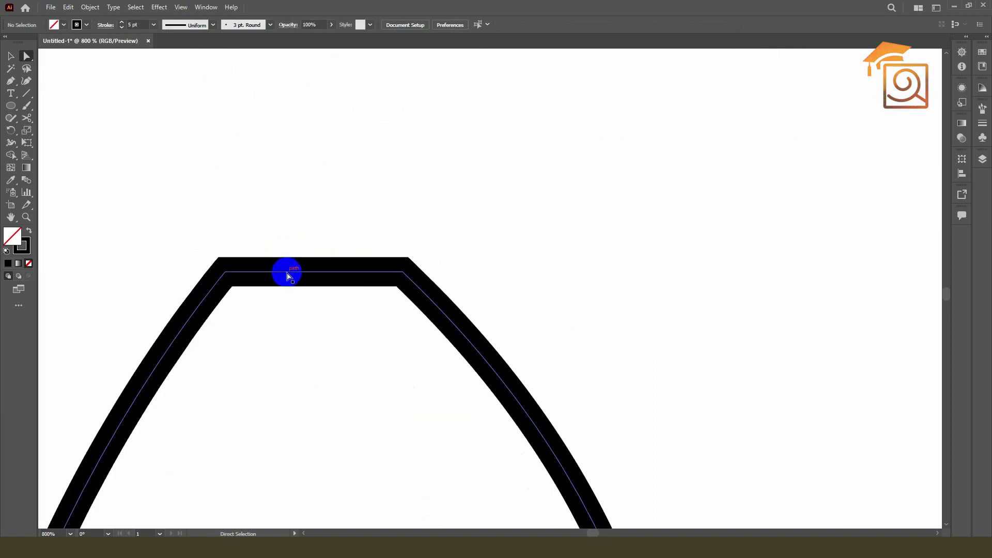
click(288, 276)
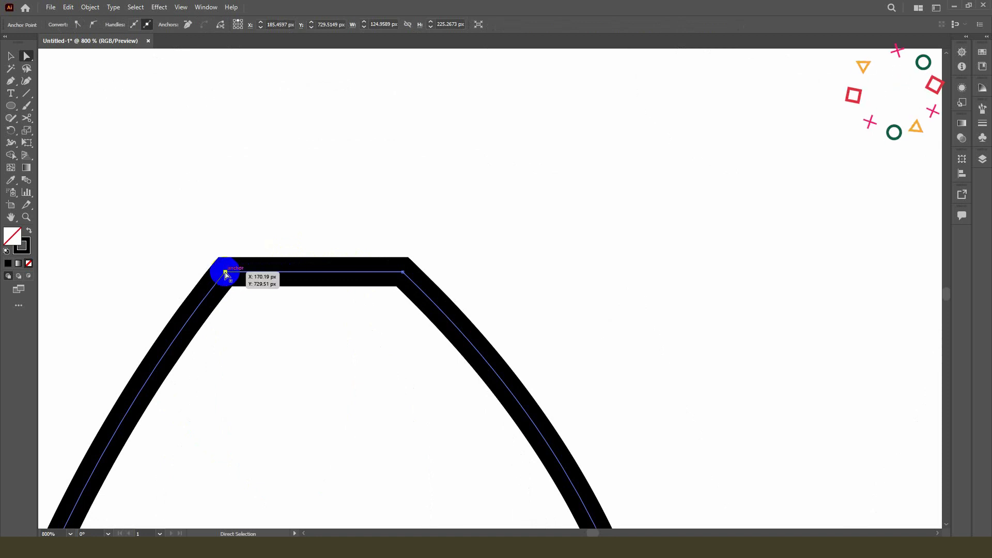
scroll(308, 271, down, 4)
scroll(320, 362, down, 3)
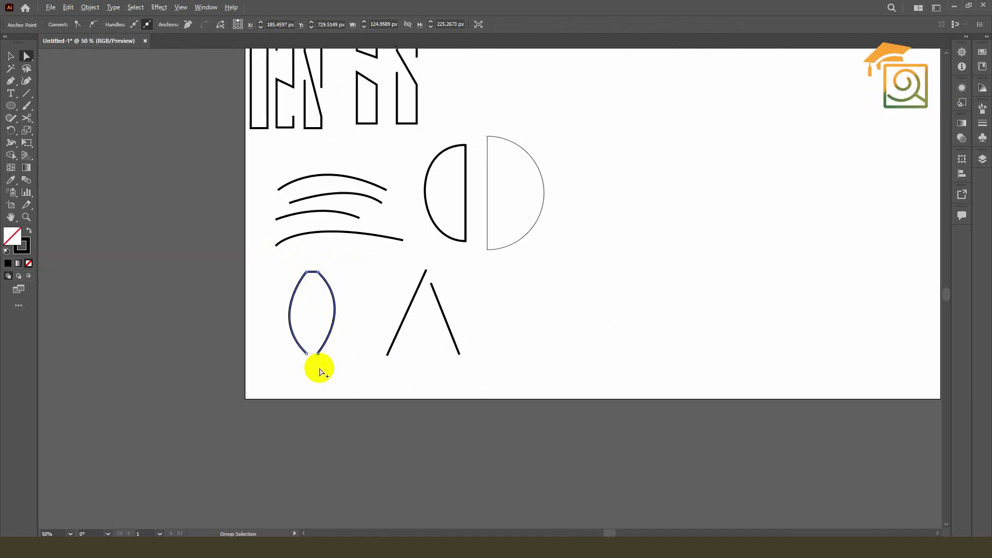
scroll(313, 316, up, 3)
drag(313, 309, 269, 309)
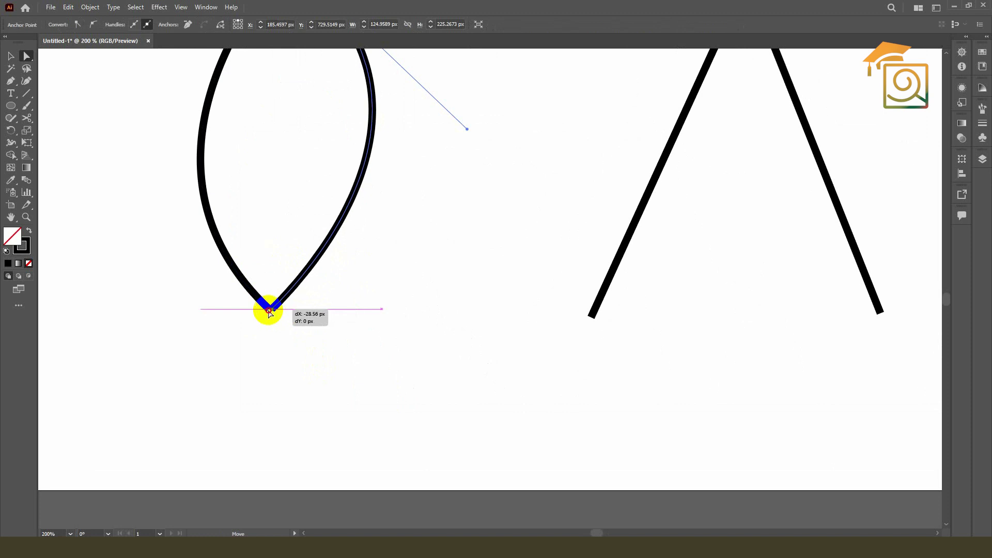
key(ctrl+j)
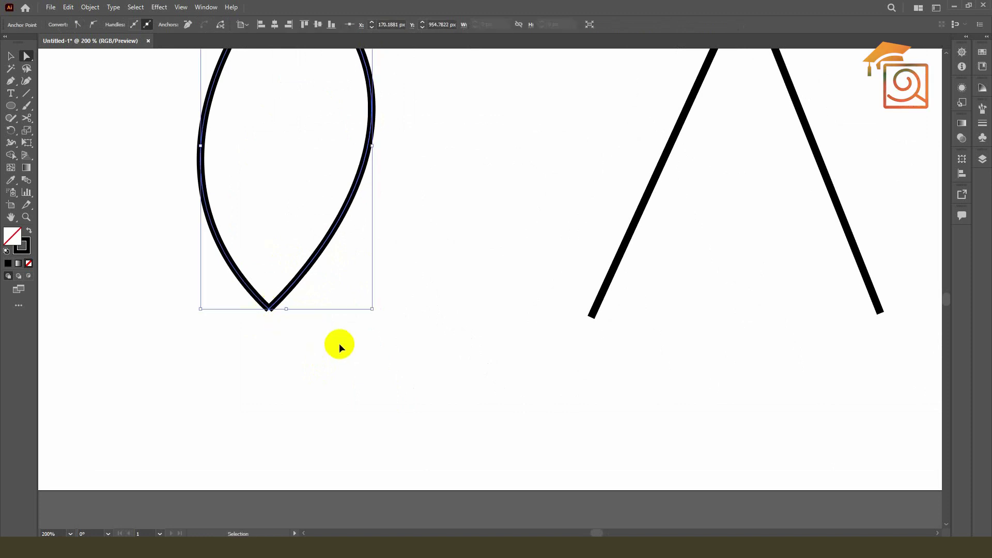
key(ctrl+z)
key(ctrl+z)
scroll(317, 377, down, 3)
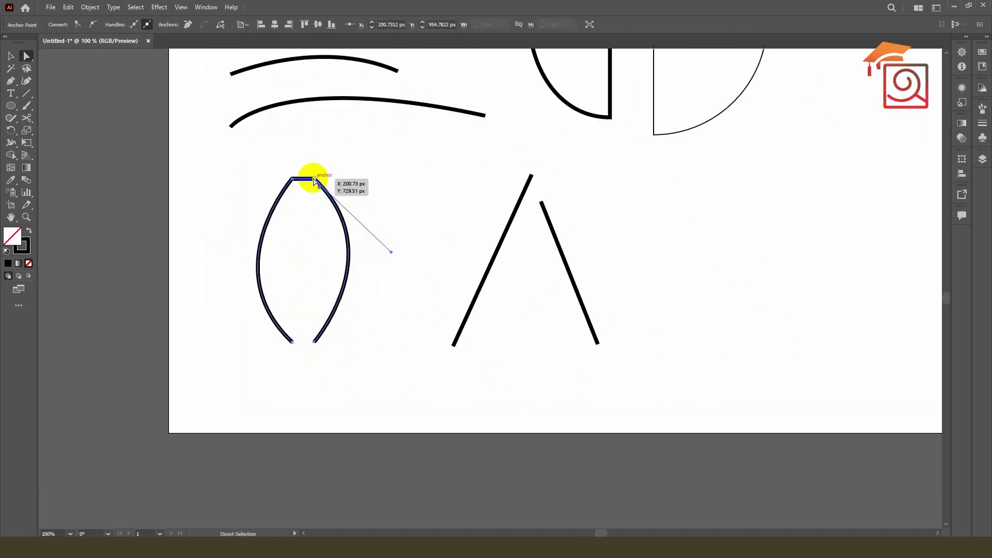
click(439, 176)
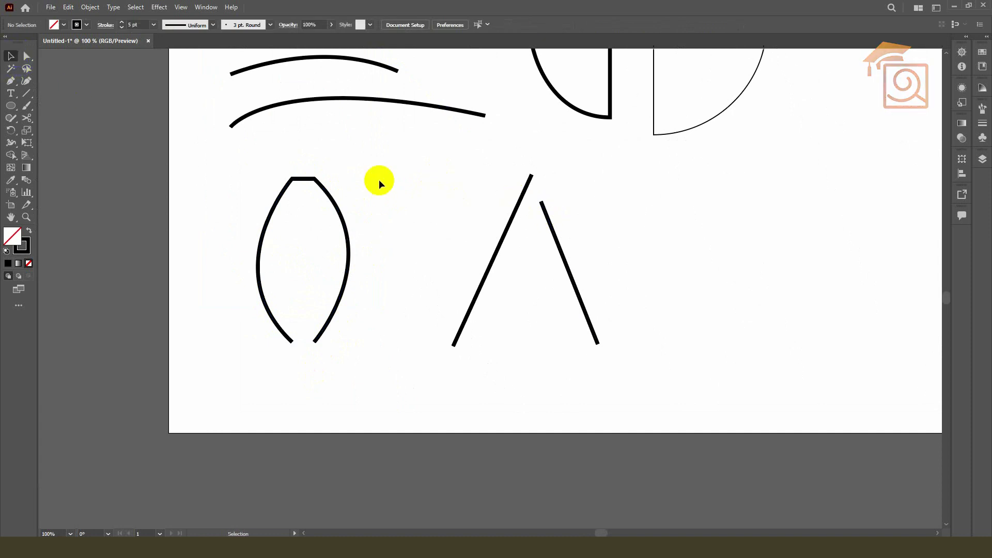
scroll(370, 268, down, 2)
Step: Copy the slanted lines rightward, stack two arc copies, and join the arcs' right ends
mouse_move(409, 232)
mouse_down()
mouse_move(483, 274)
mouse_move(608, 280)
mouse_up()
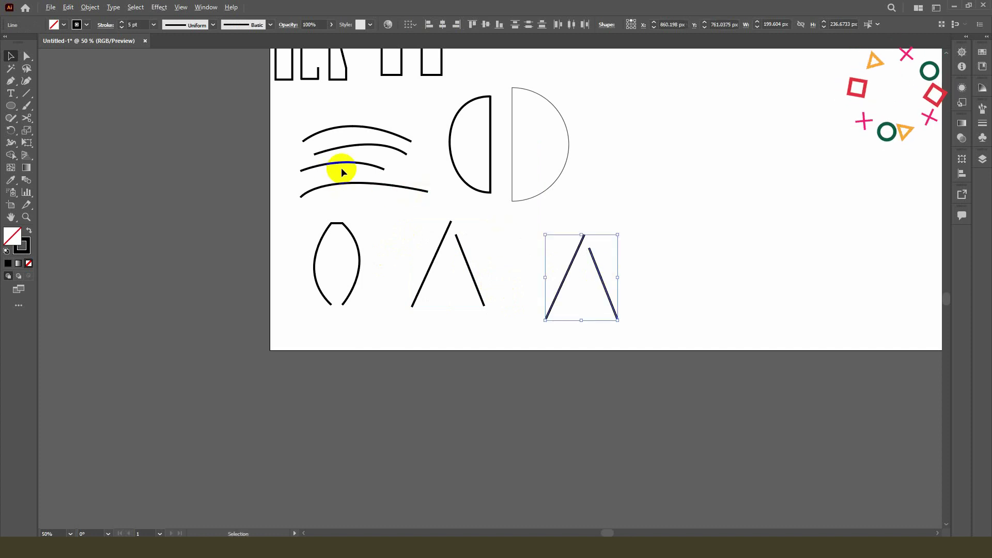
mouse_move(345, 168)
mouse_down()
mouse_move(675, 217)
mouse_move(675, 199)
mouse_up()
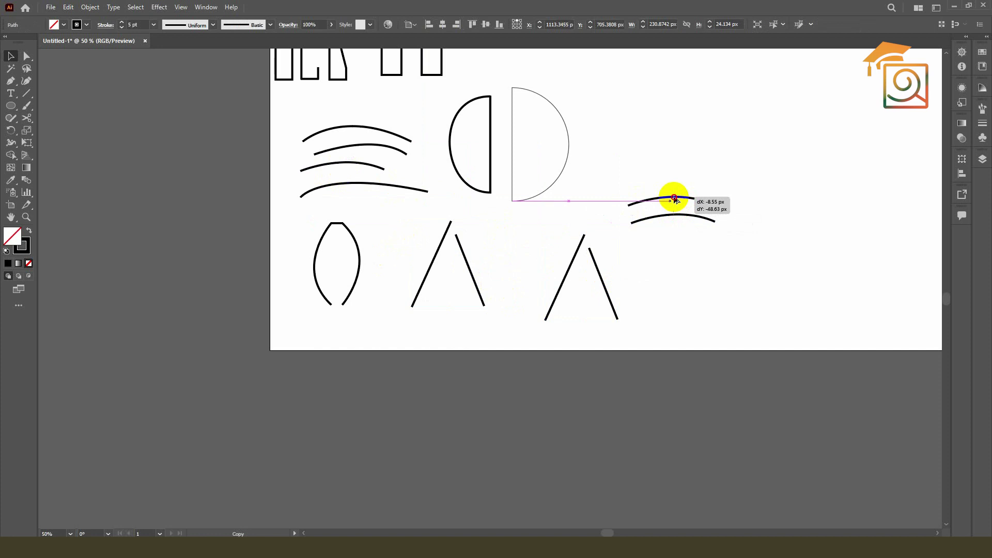
drag(677, 198, 672, 161)
click(26, 56)
scroll(751, 239, up, 2)
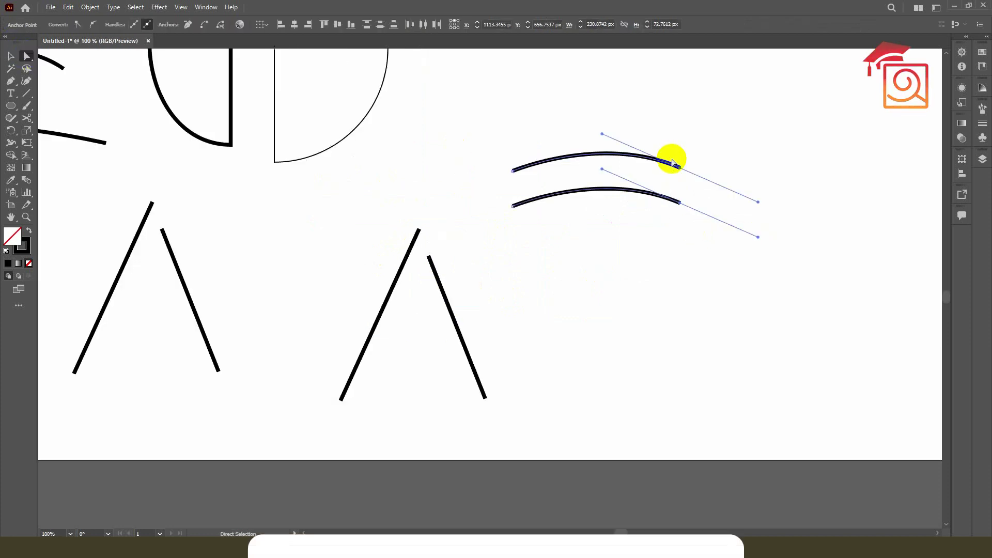
key(ctrl+j)
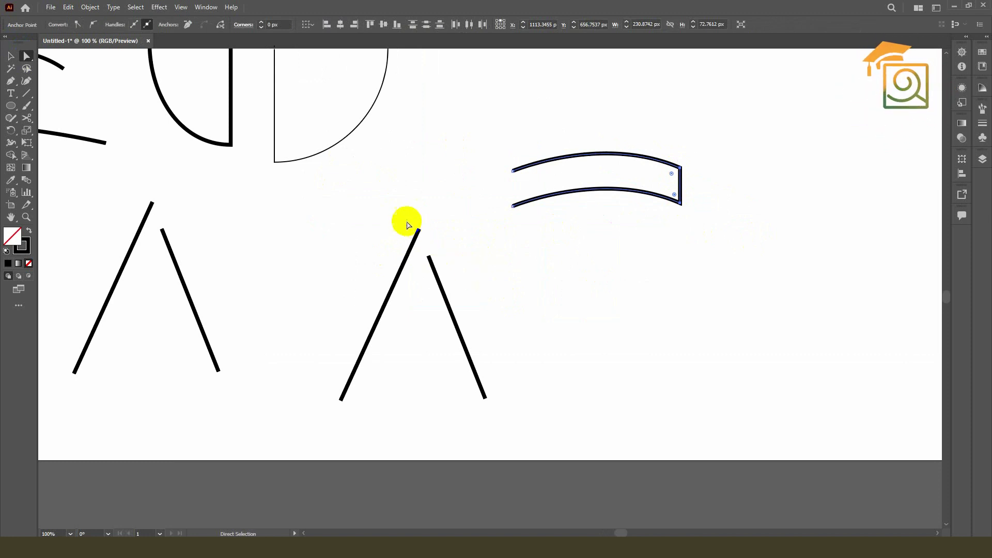
click(439, 277)
Step: Try joining the copied slanted lines as whole paths, then undo the join
key(ctrl)
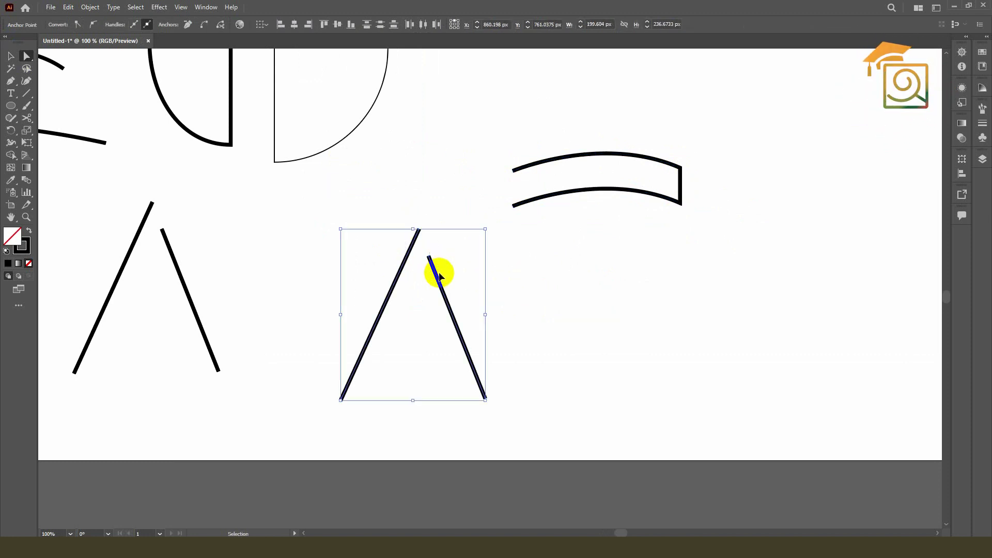
key(ctrl+j)
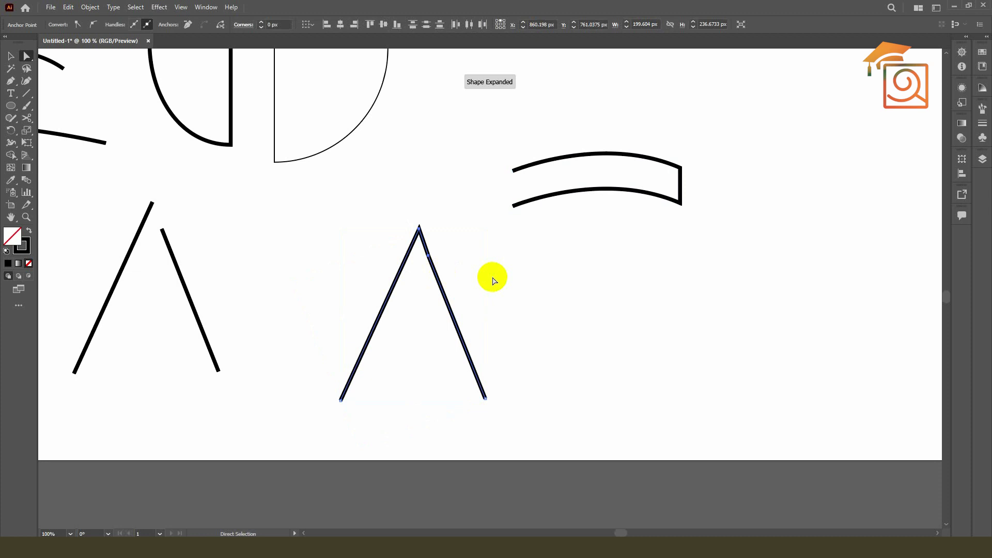
click(493, 279)
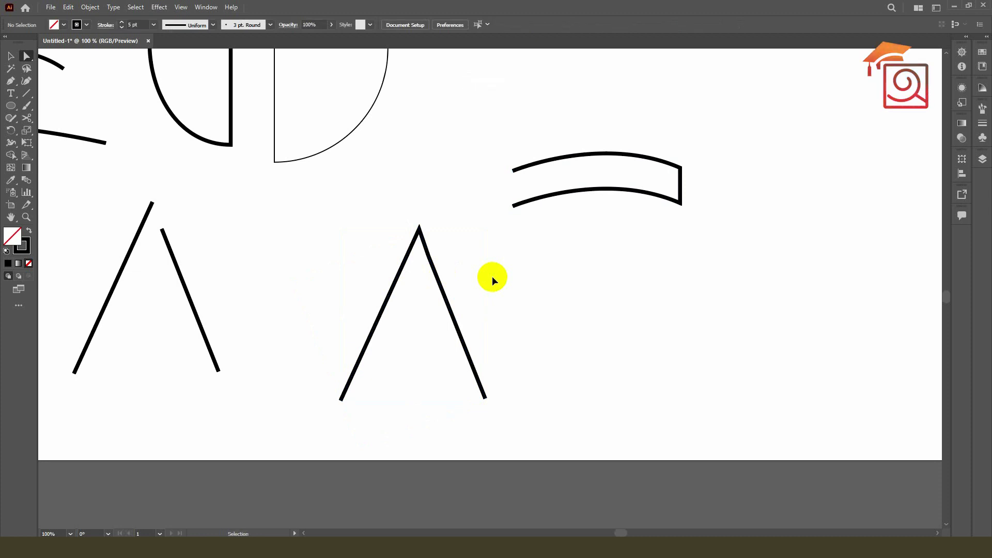
key(ctrl+z)
click(473, 274)
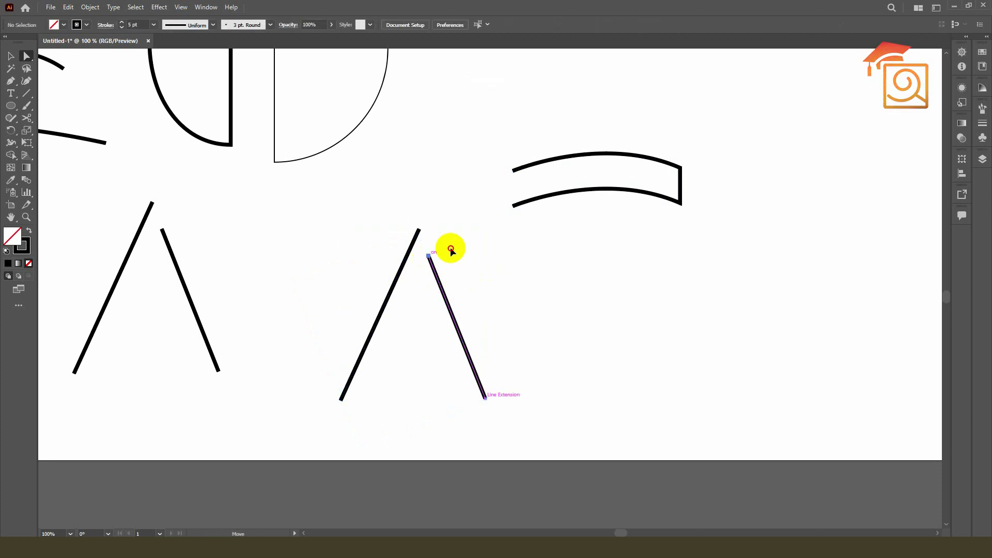
Step: Move the right line's top end and join both top endpoints into one path
drag(428, 256, 469, 236)
drag(381, 211, 478, 249)
right_click(470, 244)
click(505, 319)
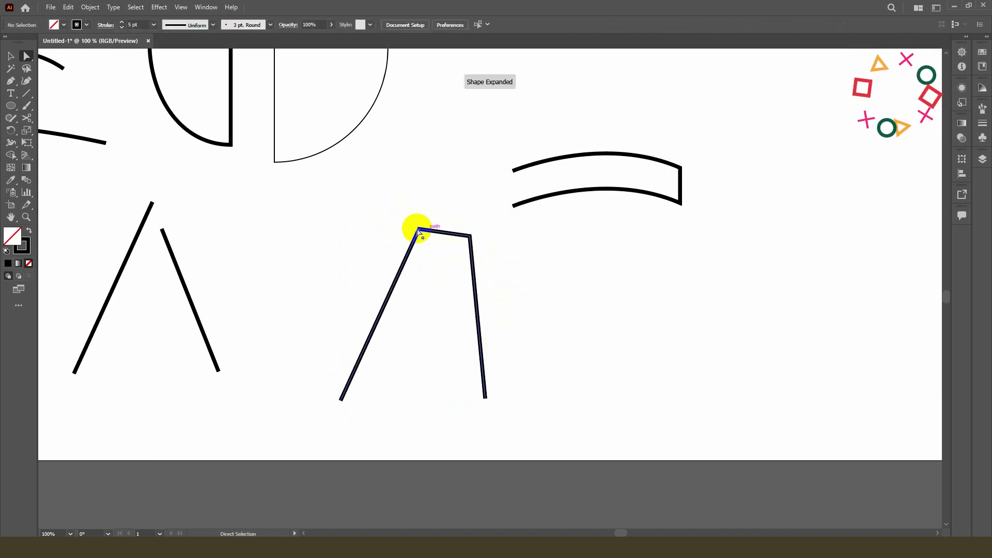
click(530, 274)
Step: Remove the extra top-right corner anchor so the lines meet at a single peak
scroll(652, 357, down, 2)
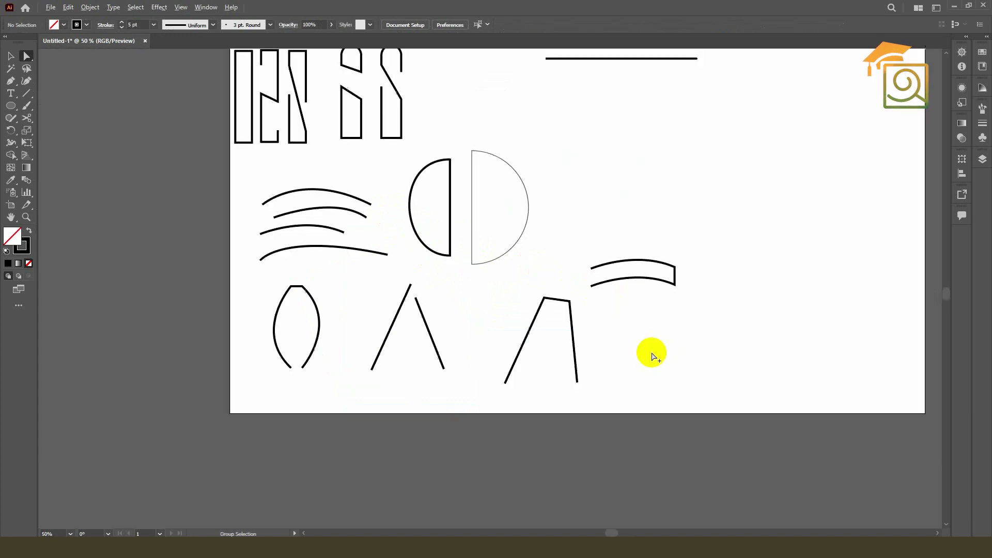
scroll(552, 297, down, 1)
scroll(416, 244, up, 2)
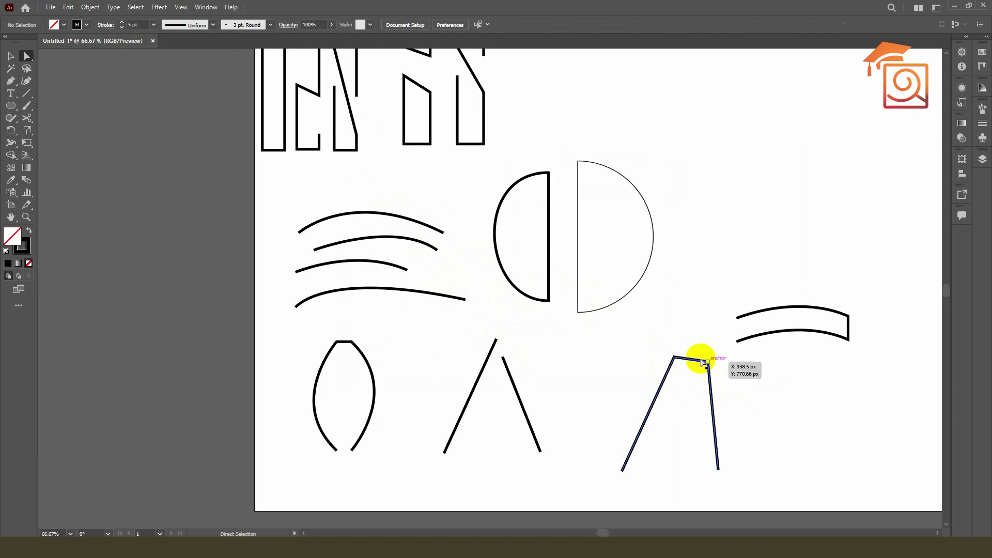
click(11, 81)
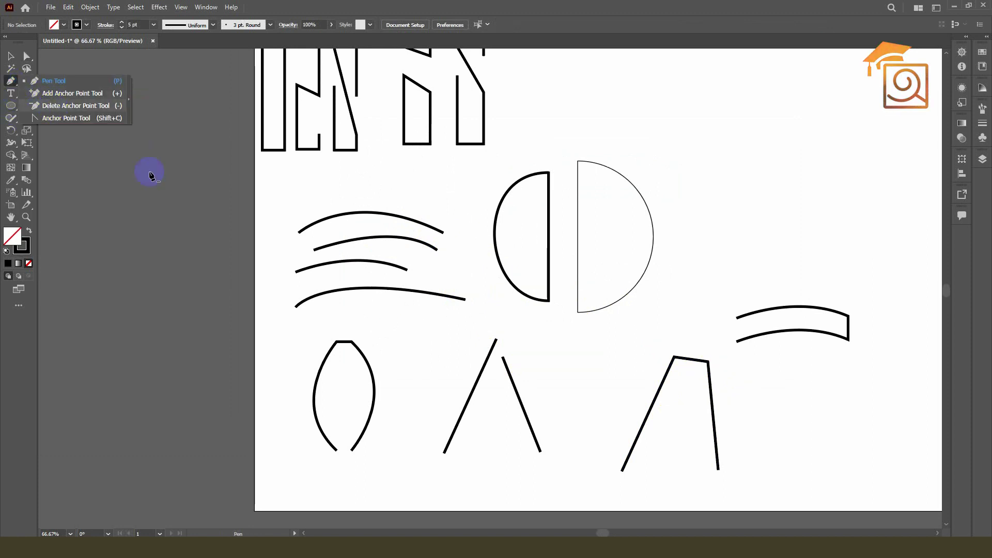
click(150, 176)
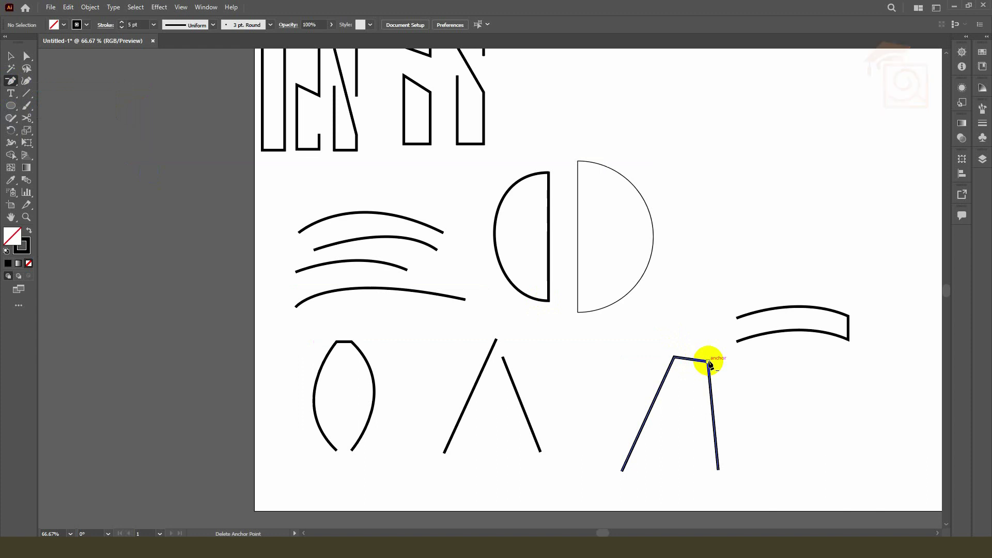
click(710, 363)
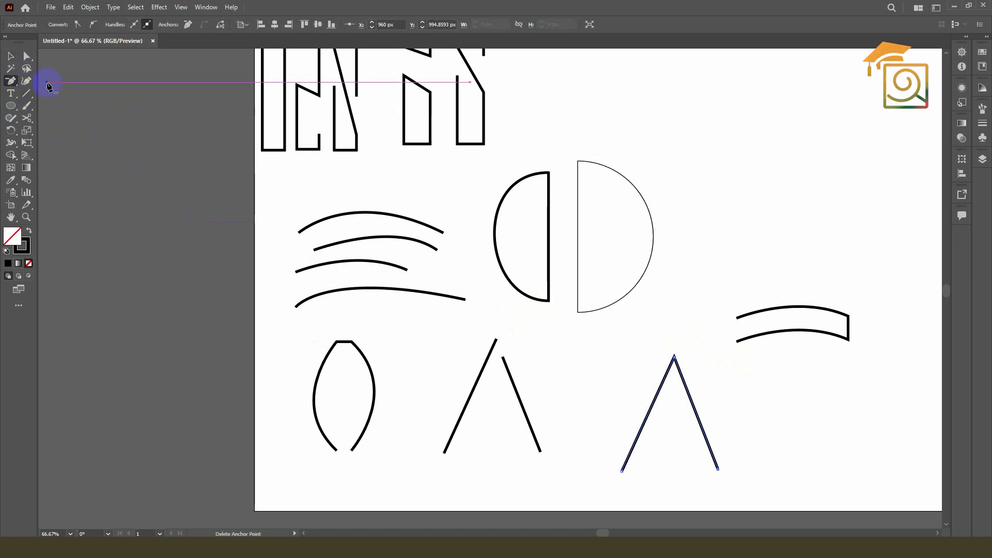
click(12, 56)
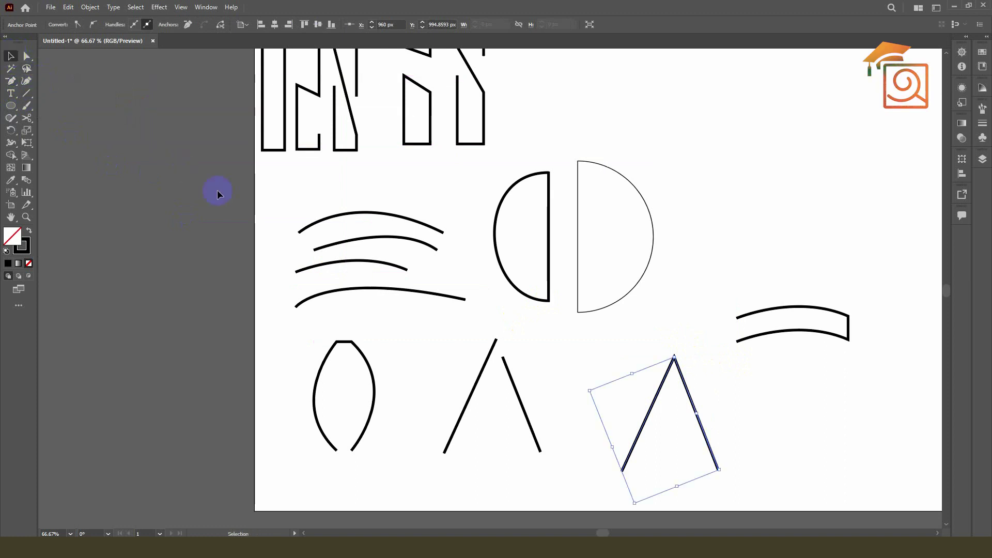
Step: Try aligning the four arcs left and right, then undo both alignments
drag(337, 305, 354, 290)
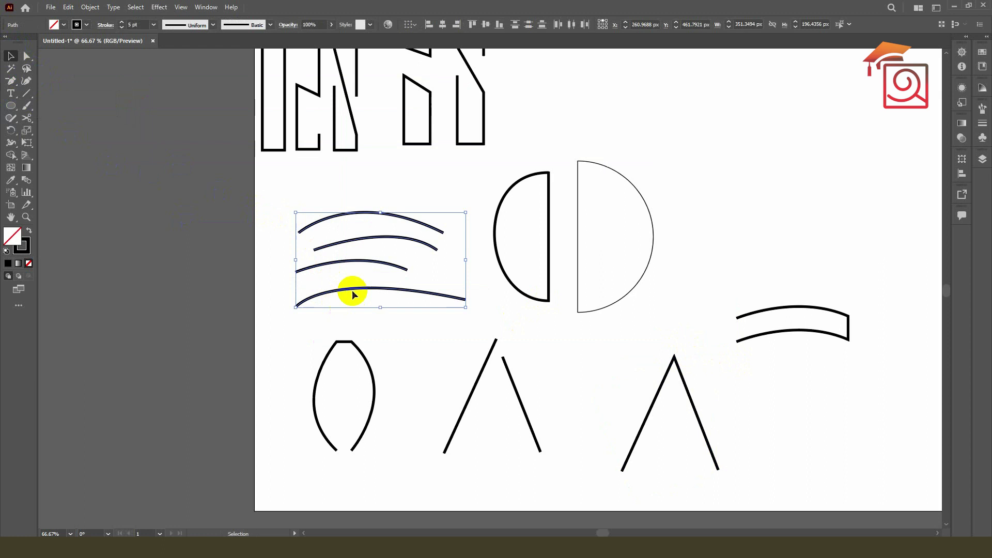
click(428, 25)
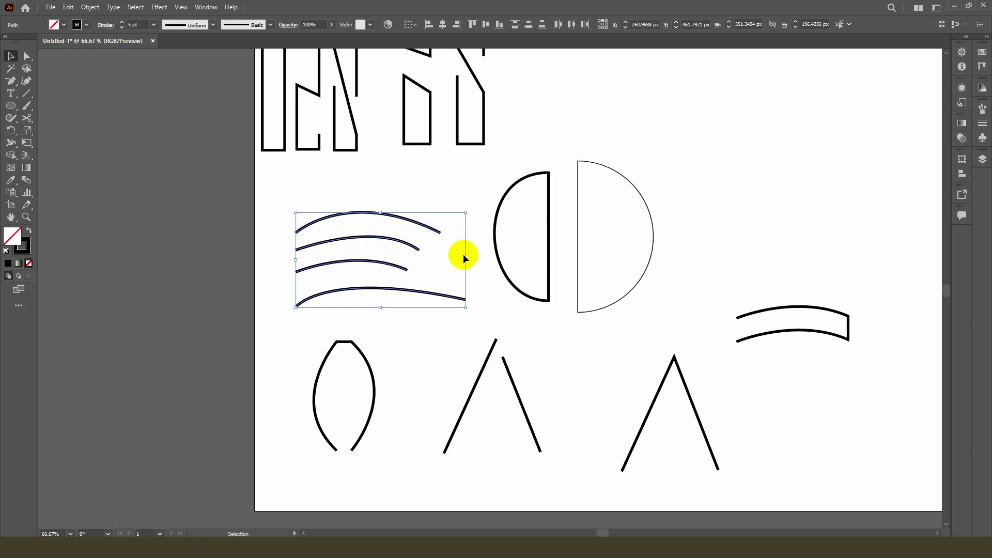
click(457, 25)
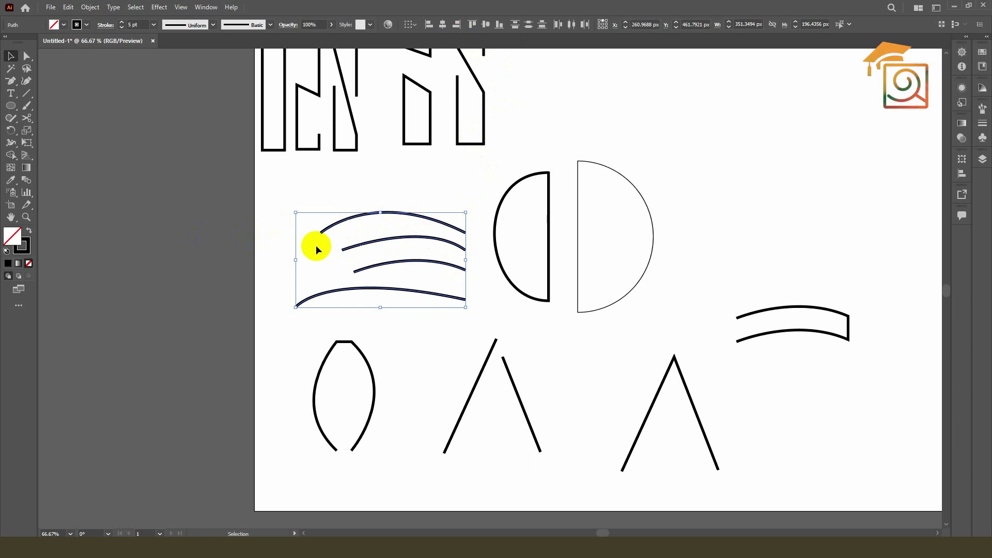
key(ctrl+z)
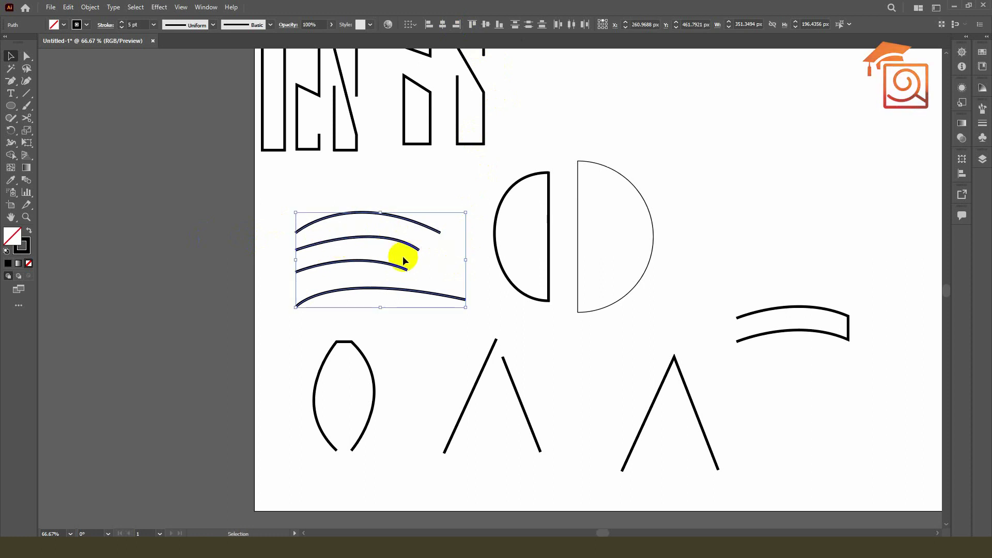
key(ctrl+z)
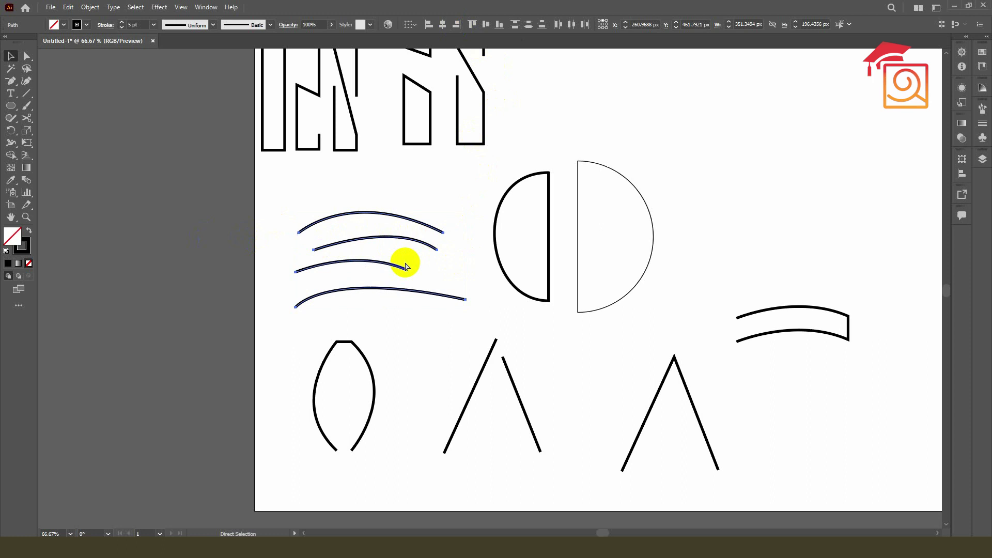
Step: Marquee the arcs' left end points and attempt a join, triggering the two-endpoint warning
click(26, 56)
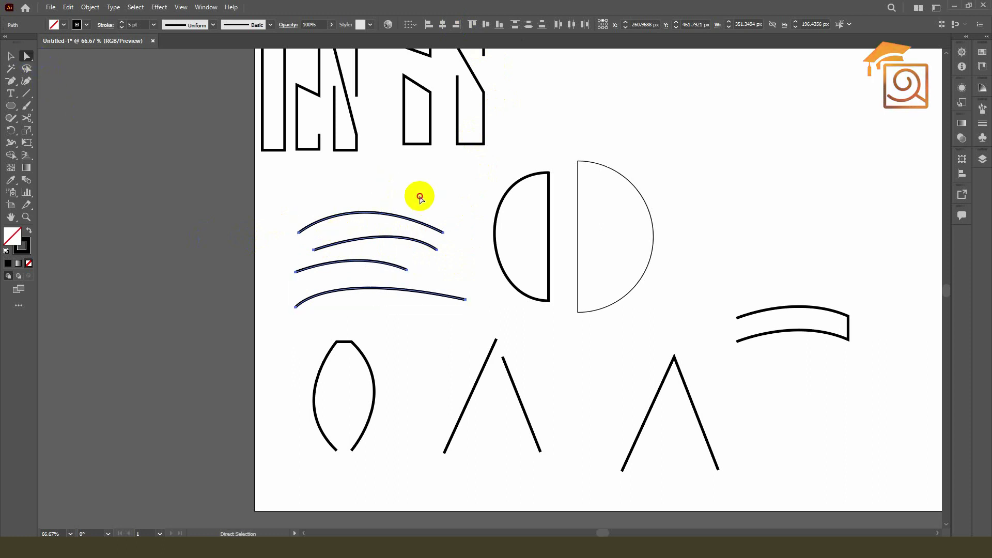
click(418, 195)
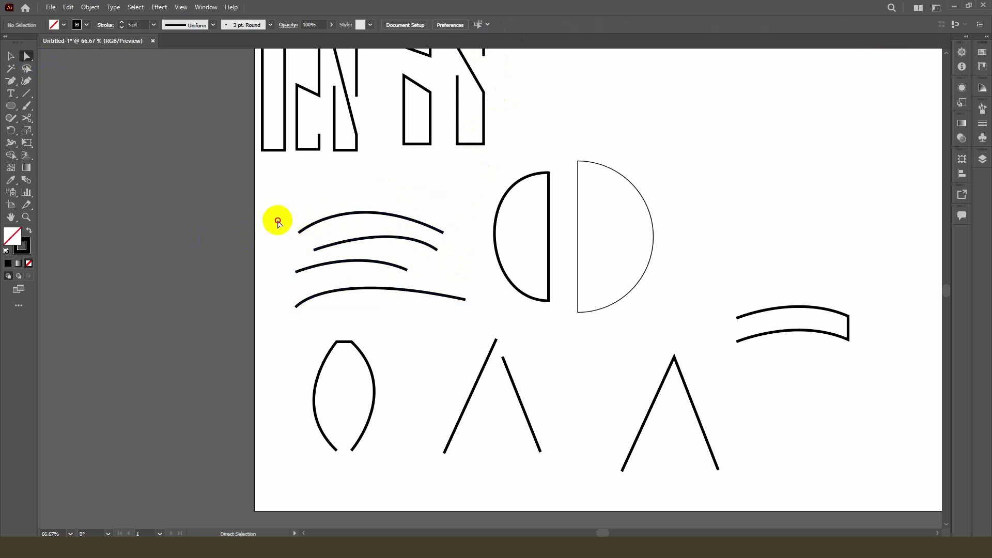
drag(277, 221, 321, 316)
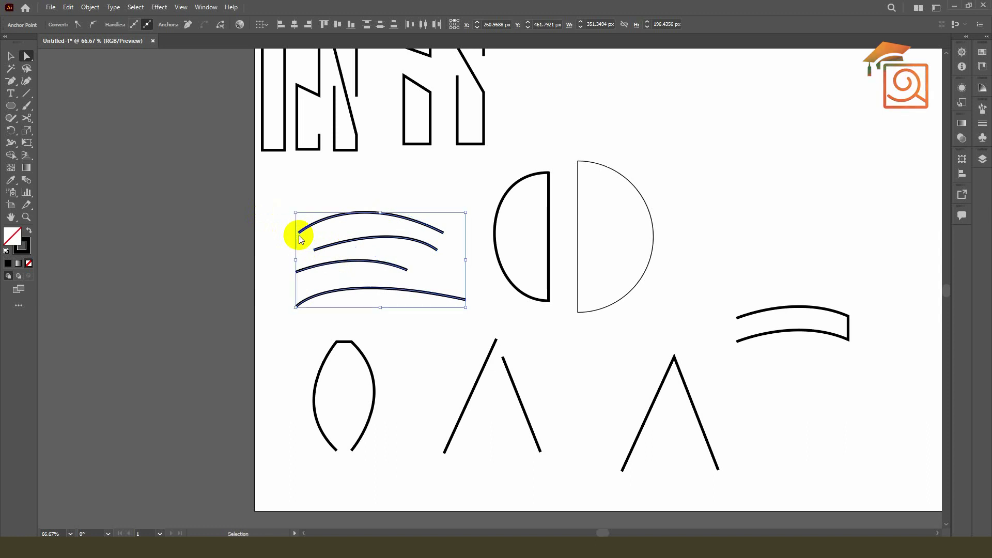
key(ctrl+j)
click(590, 288)
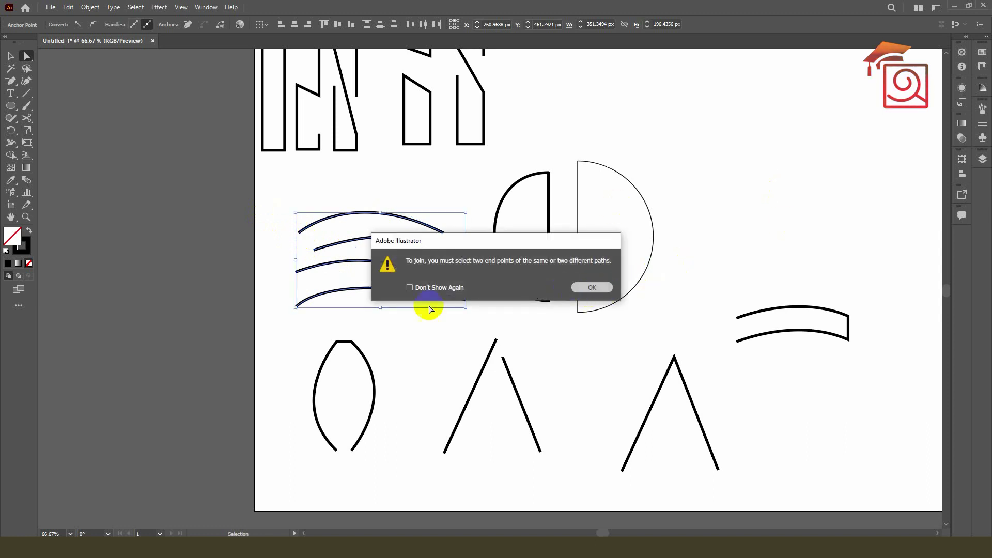
Step: Trial-join the top arcs' left ends and lower arcs' right ends, undo, and reselect all left ends
click(288, 229)
drag(284, 221, 316, 252)
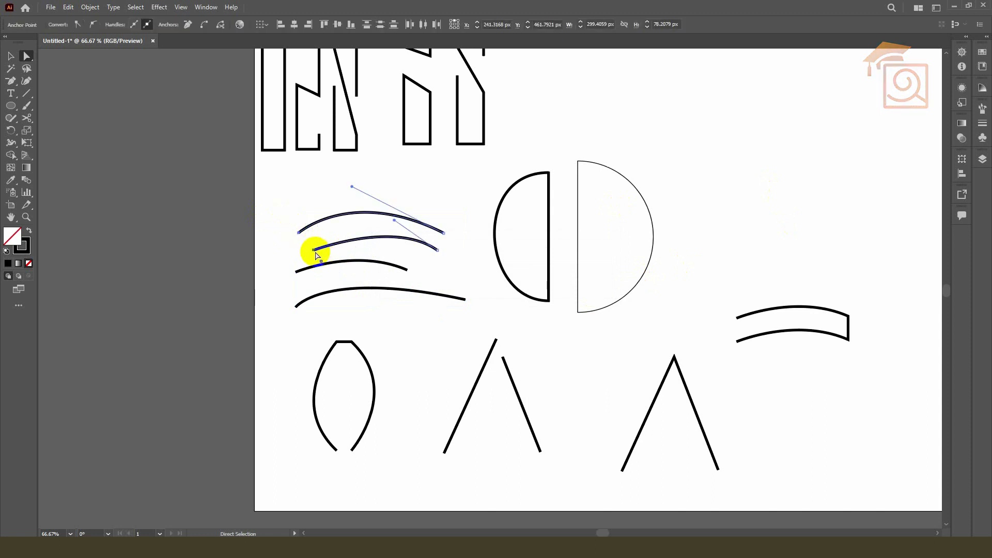
key(ctrl+j)
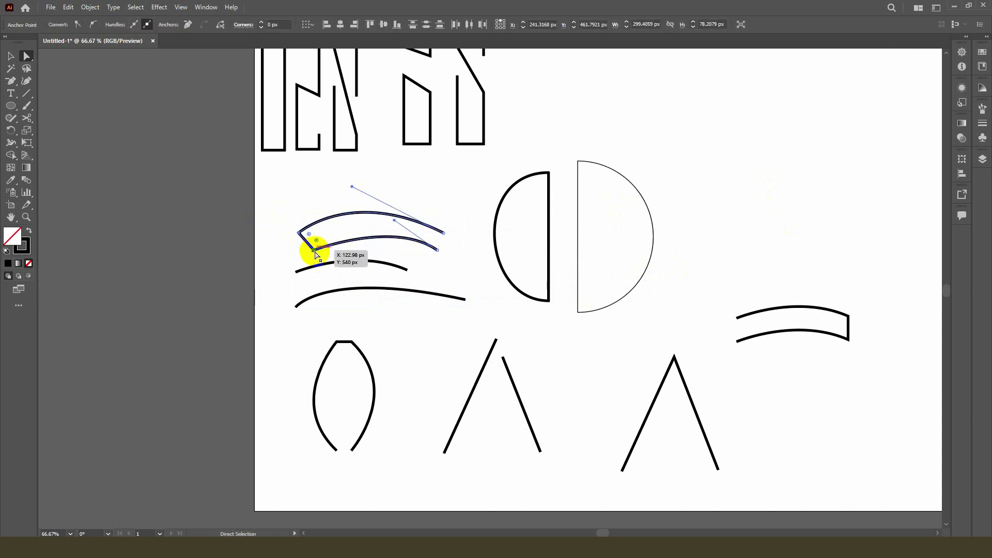
drag(477, 306, 397, 269)
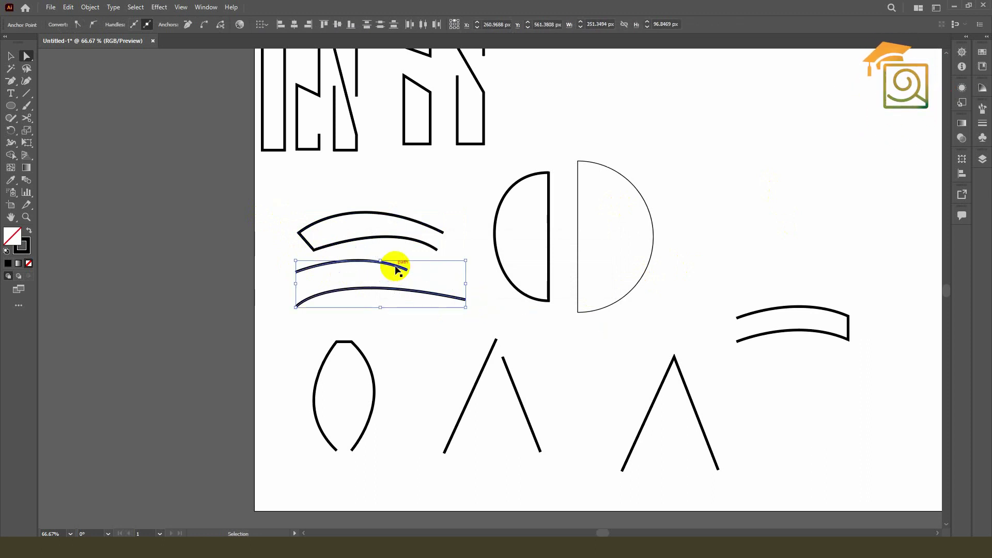
key(ctrl+j)
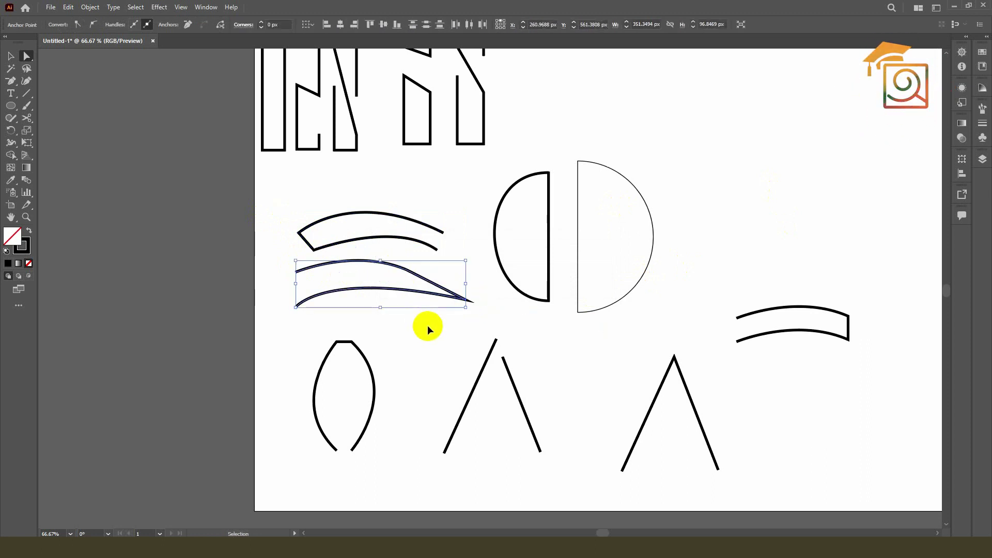
key(ctrl+z)
key(ctrl+z)
click(270, 216)
drag(273, 216, 314, 319)
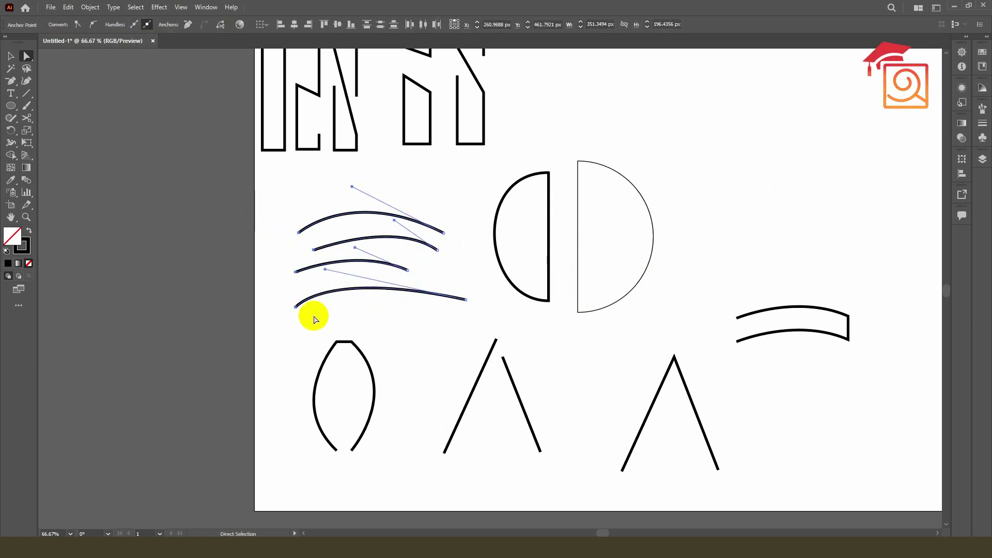
right_click(299, 307)
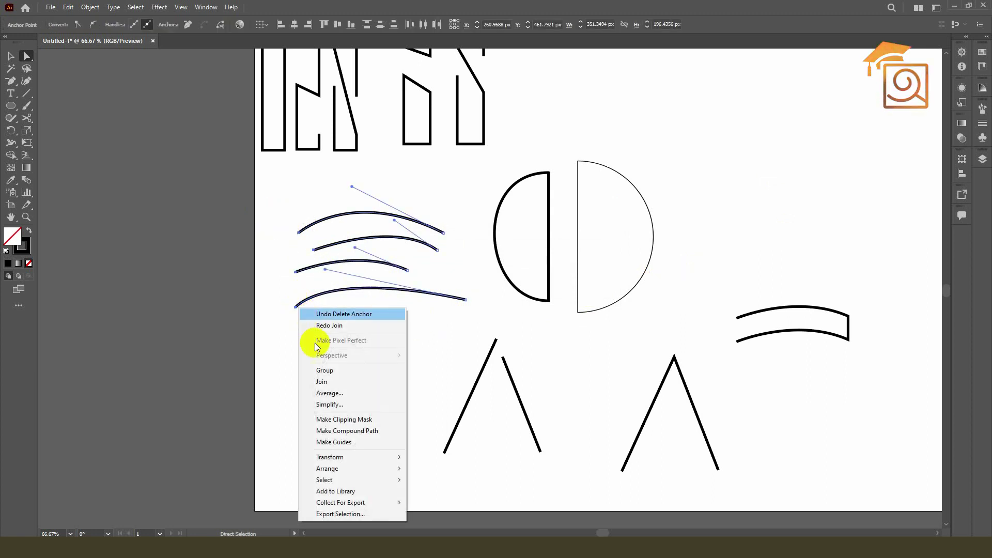
click(334, 394)
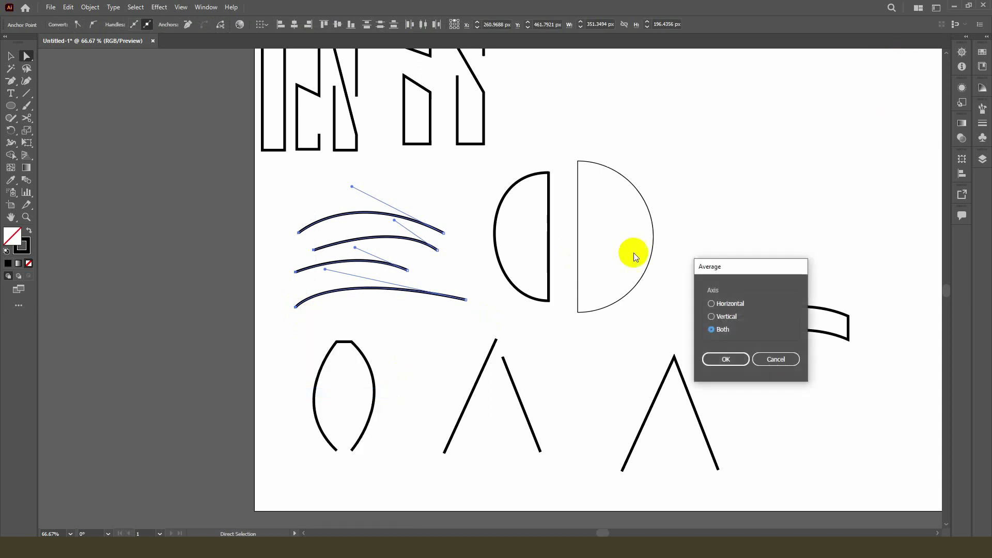
drag(721, 266, 490, 178)
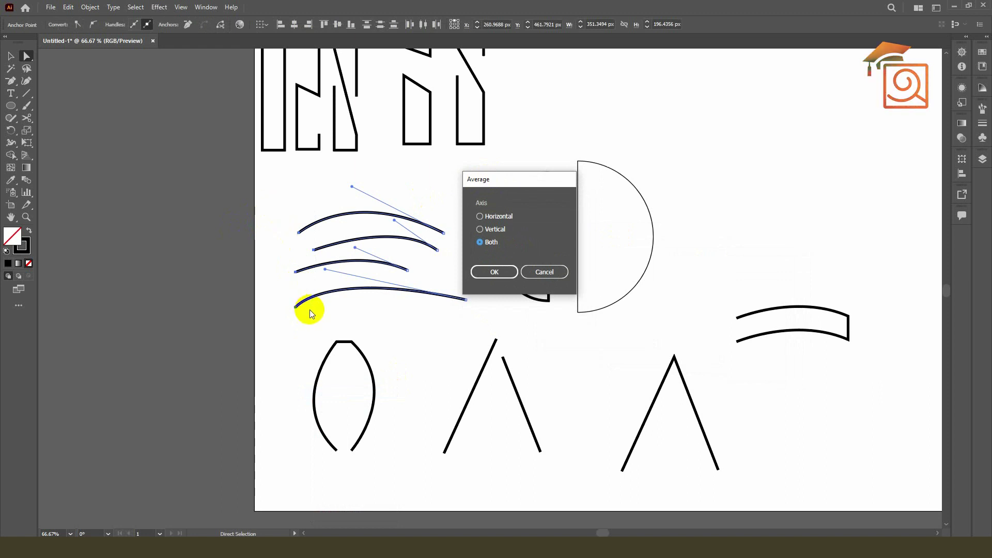
click(481, 242)
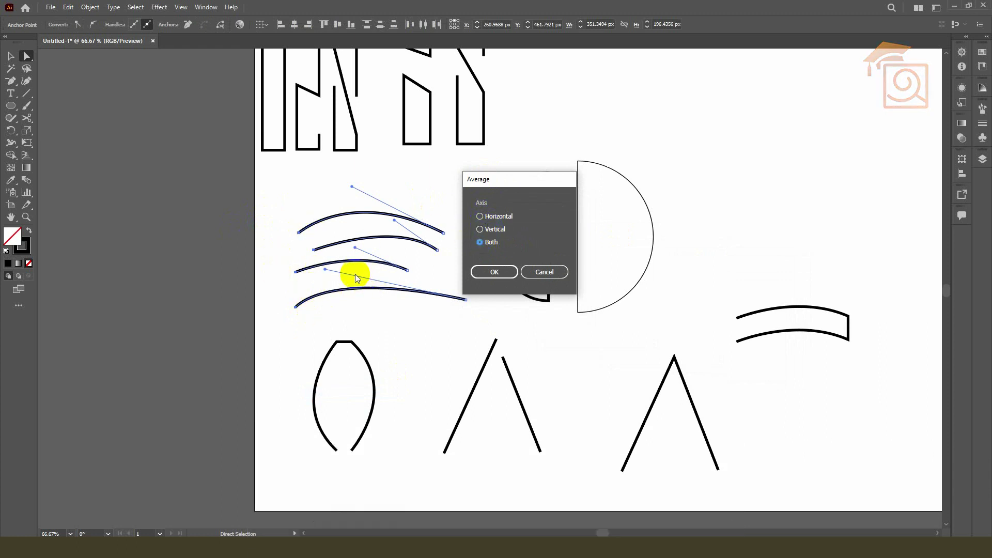
click(479, 217)
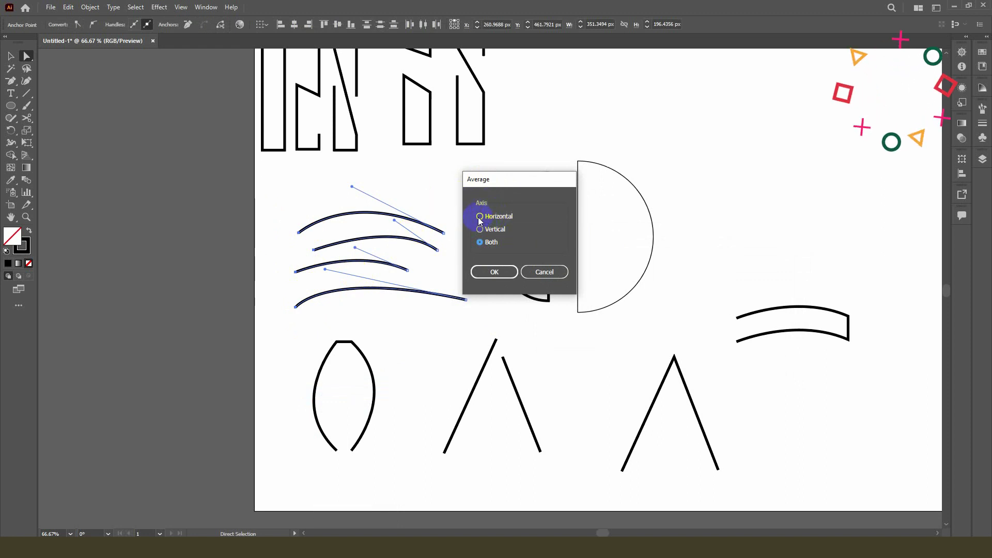
click(495, 272)
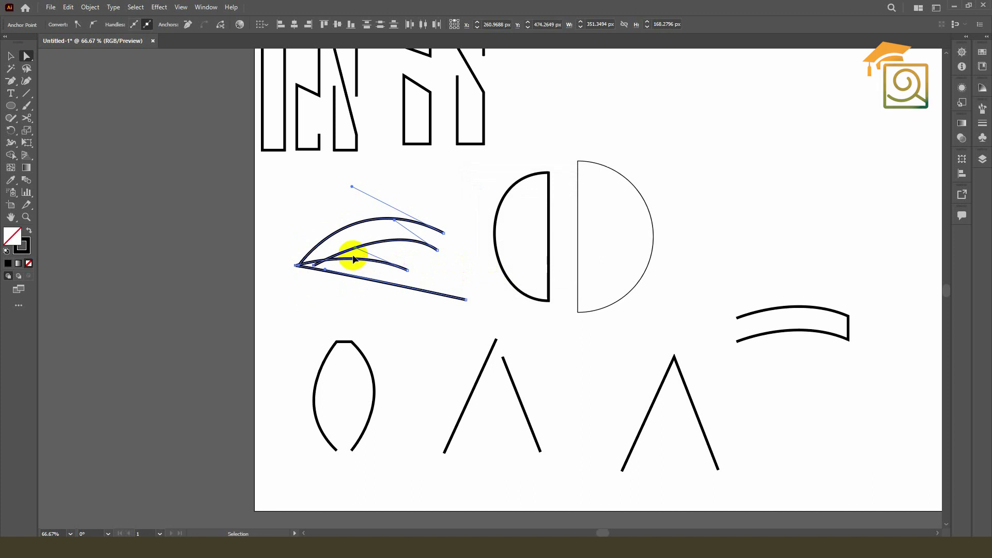
key(ctrl+z)
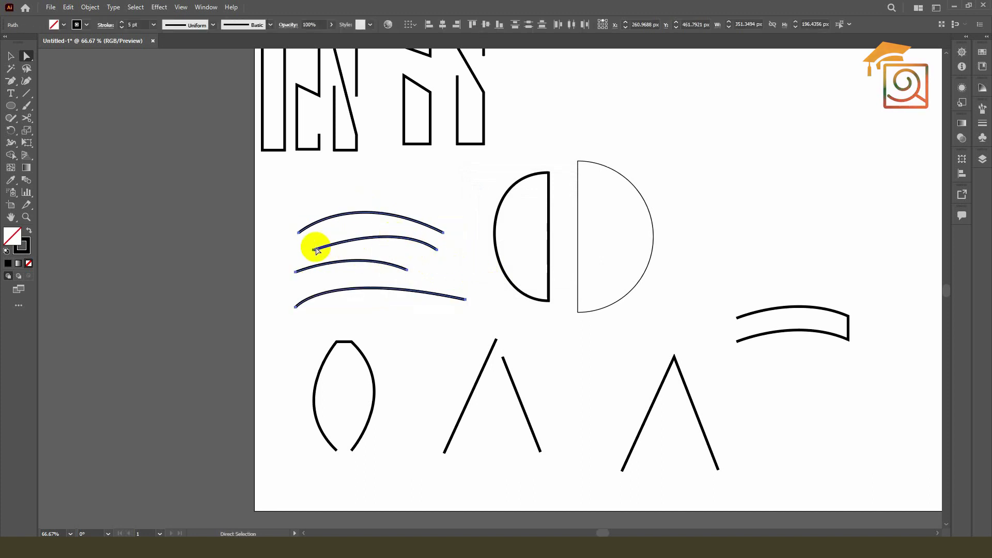
Step: Average the two slanted lines' top ends along the horizontal axis
right_click(316, 249)
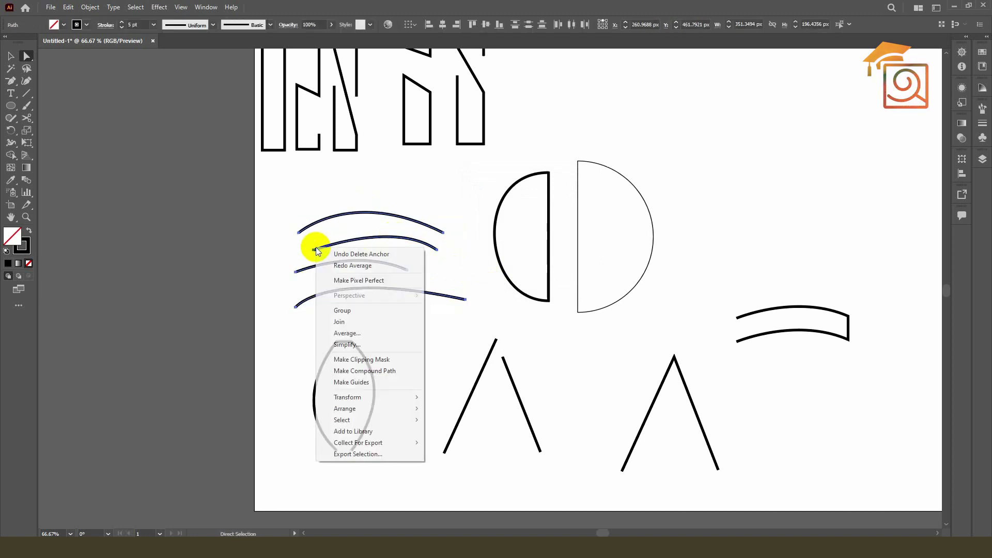
click(538, 352)
scroll(510, 358, up, 4)
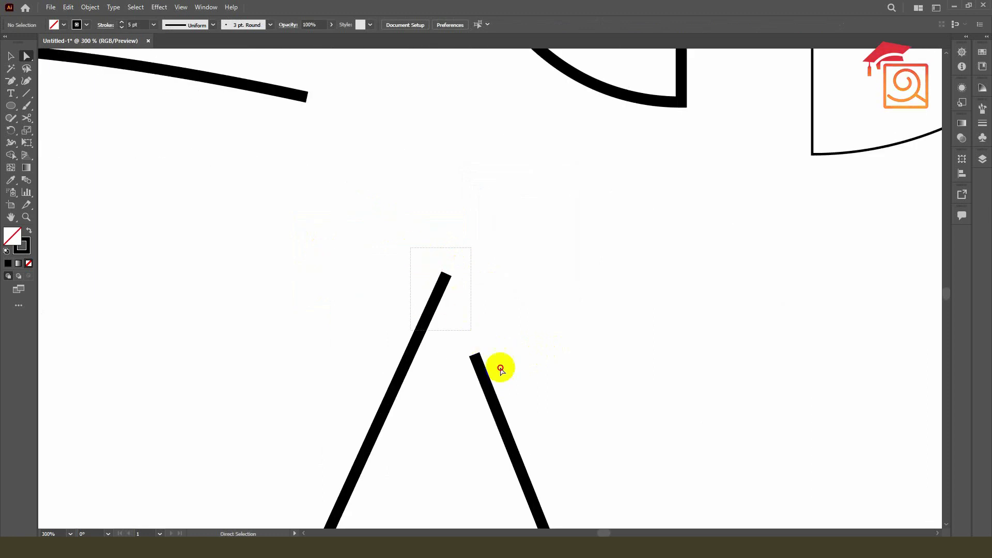
drag(402, 238, 489, 362)
right_click(476, 356)
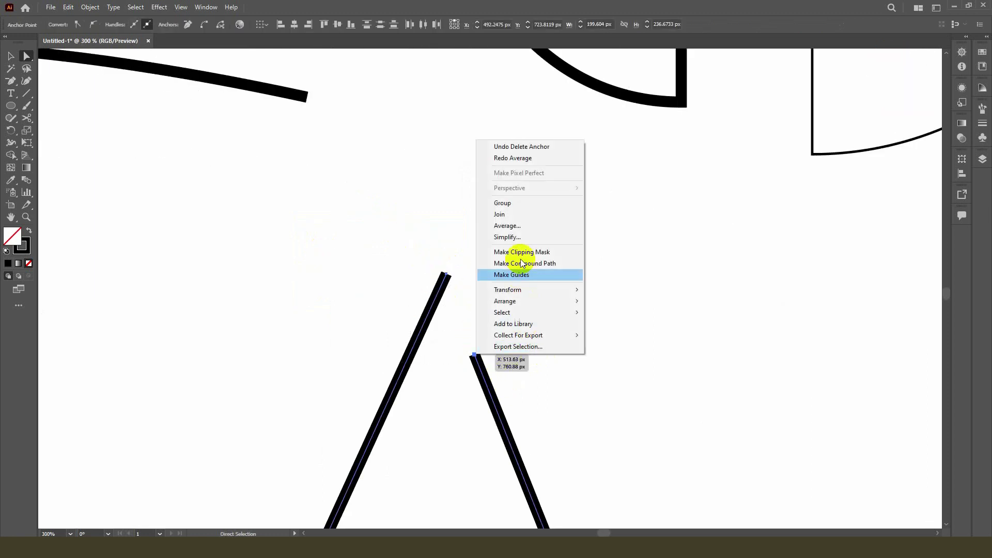
click(517, 228)
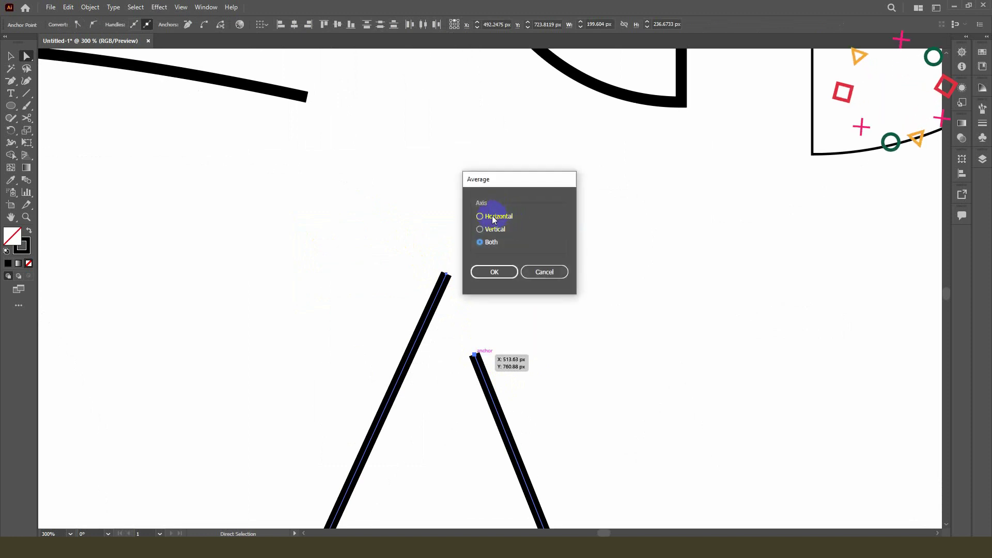
click(488, 218)
click(650, 243)
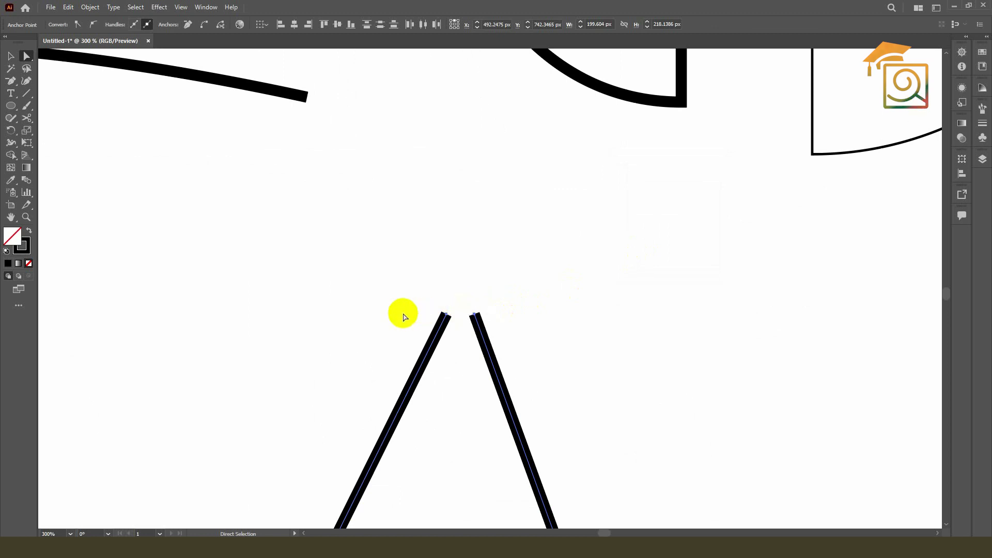
Step: Undo the averaging and Alt-drag a copy of the slanted line pair to the right
click(514, 321)
drag(512, 307, 460, 329)
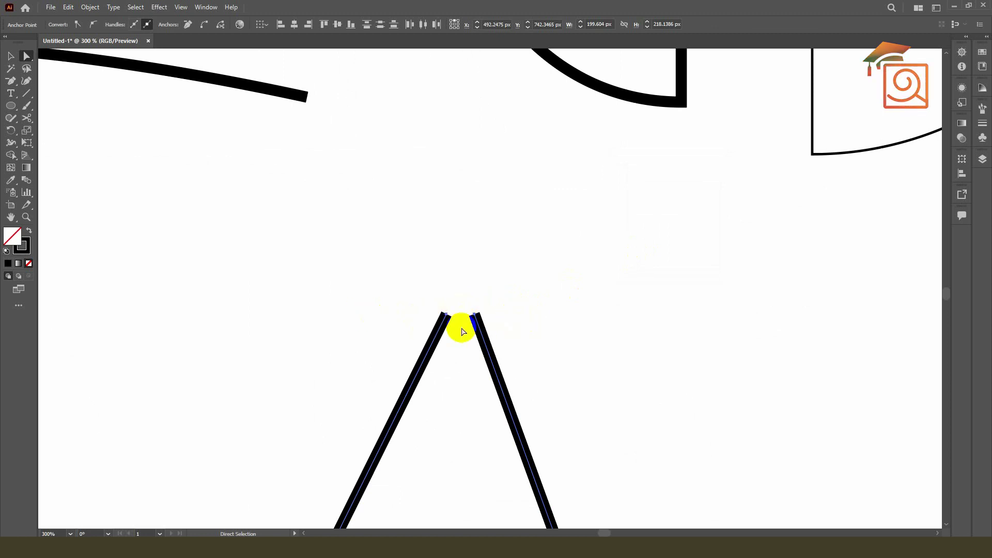
click(441, 325)
key(ctrl+z)
click(470, 356)
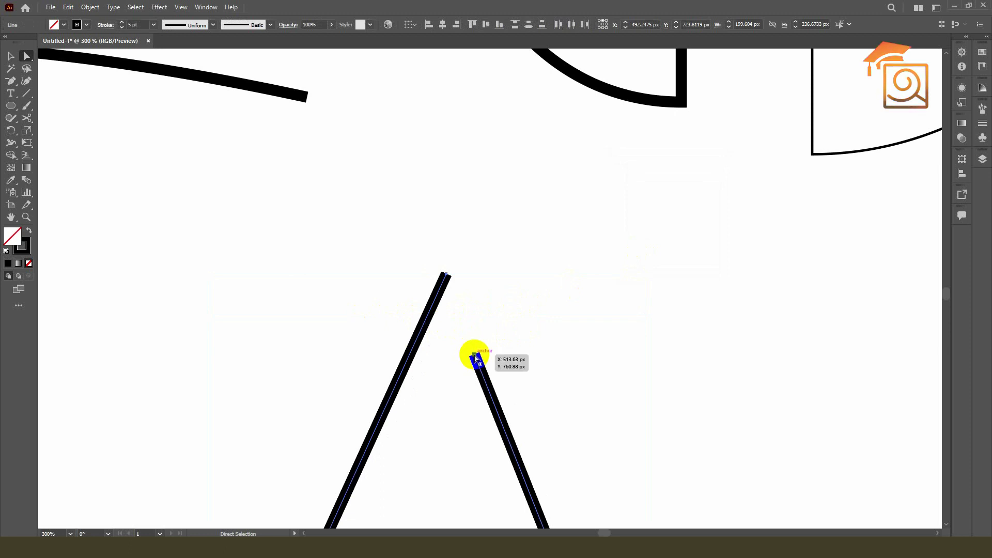
right_click(475, 357)
click(11, 58)
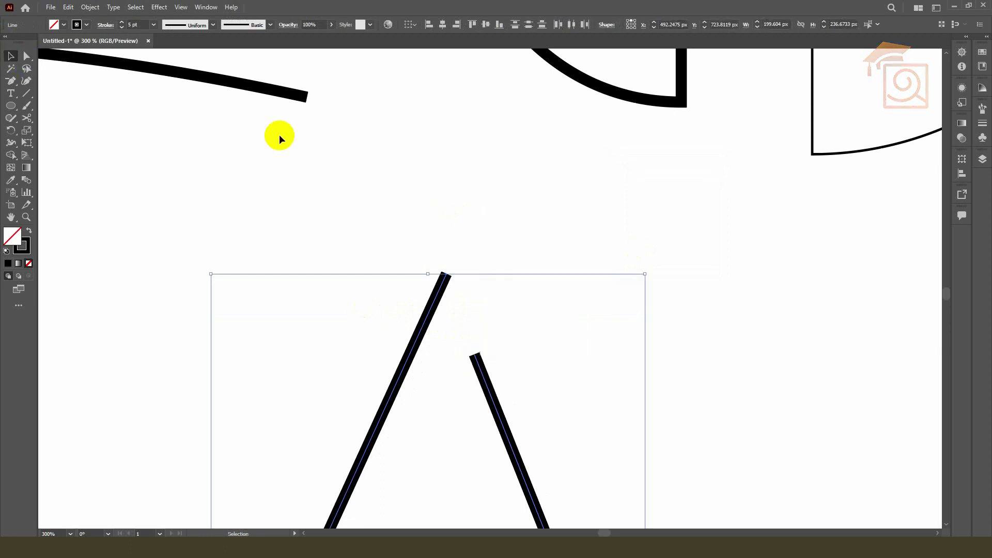
scroll(279, 155, down, 4)
drag(337, 273, 406, 262)
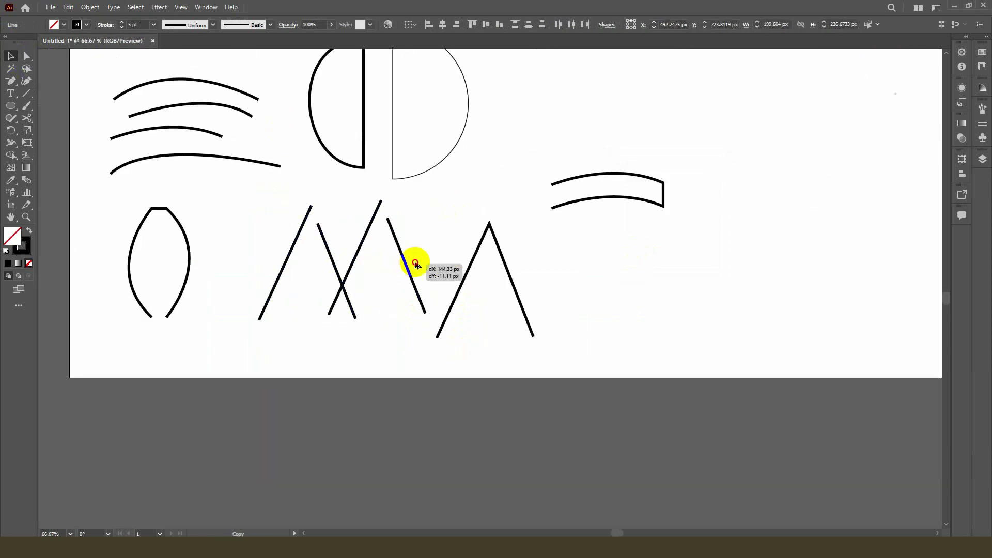
Step: Zoom in and average the copied pair's top anchors horizontally
key(ctrl+plus)
key(ctrl+plus)
key(ctrl+plus)
click(27, 56)
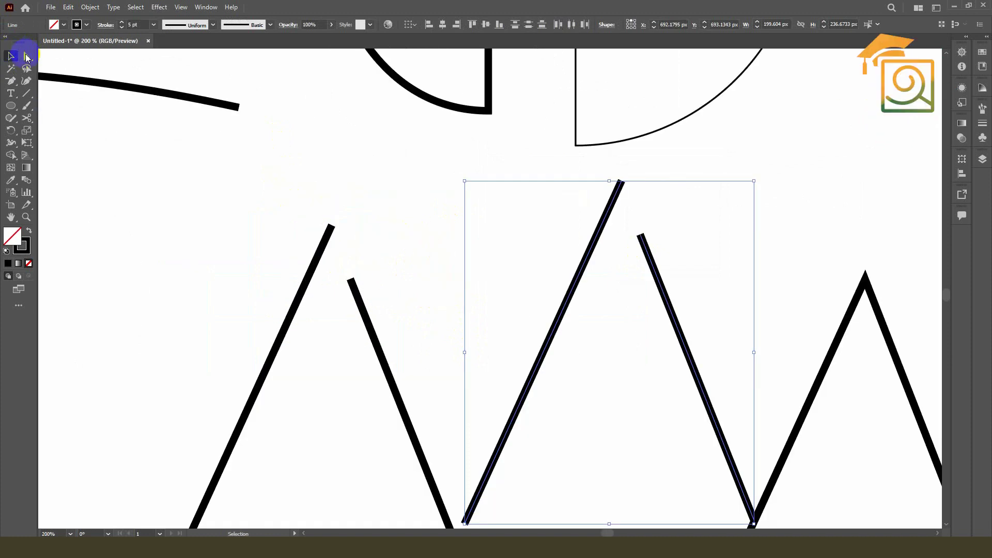
click(641, 237)
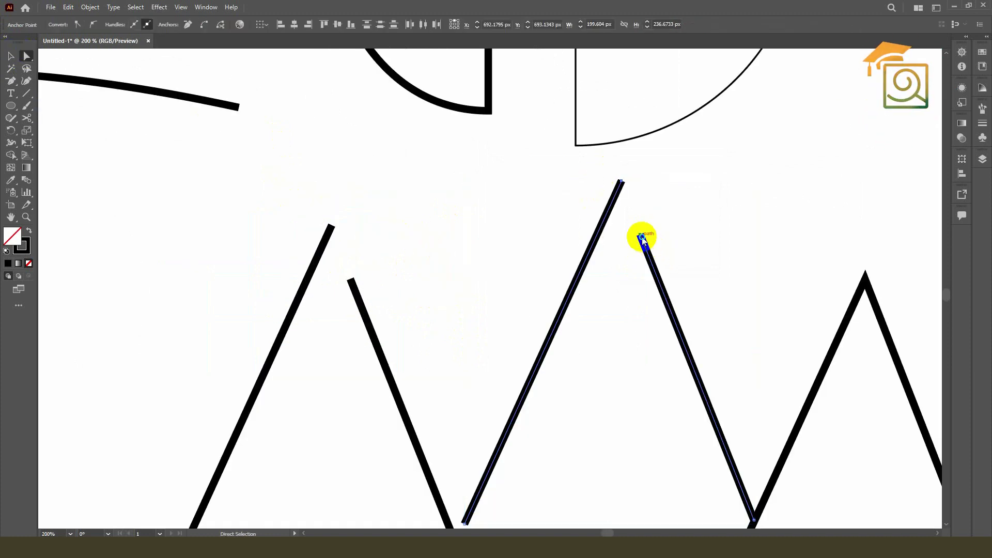
right_click(641, 237)
click(678, 326)
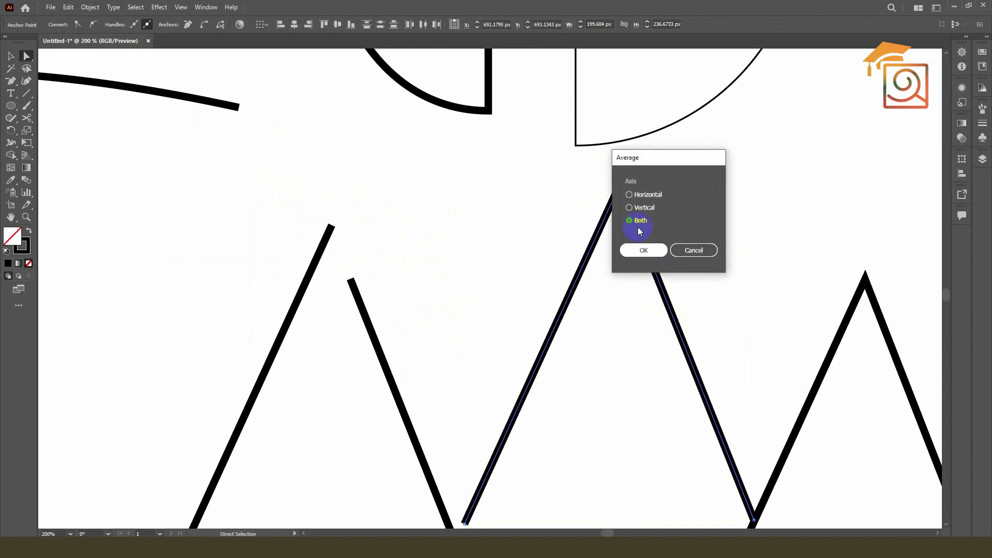
click(636, 199)
click(652, 250)
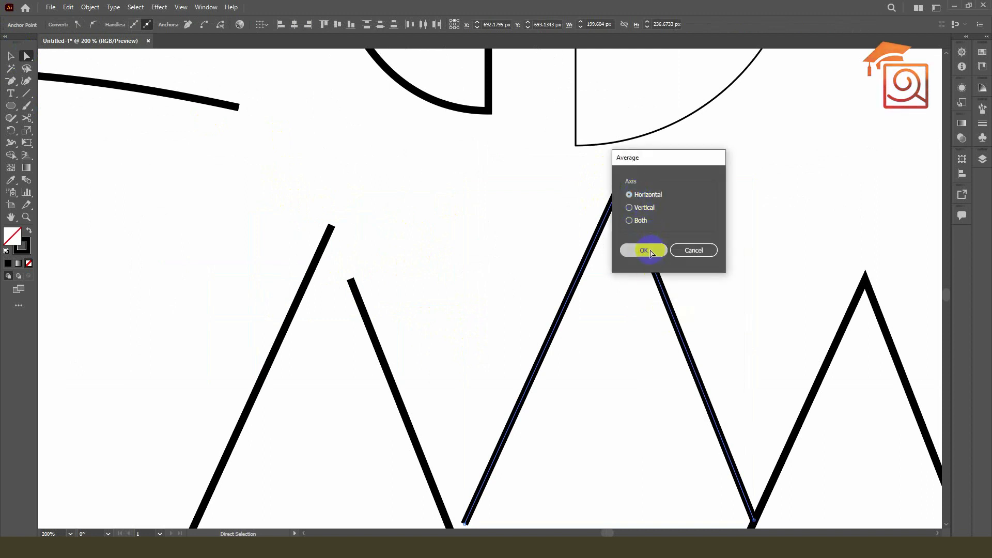
Step: Average the original pair's top ends vertically so they share one horizontal position
drag(317, 213, 357, 299)
right_click(355, 287)
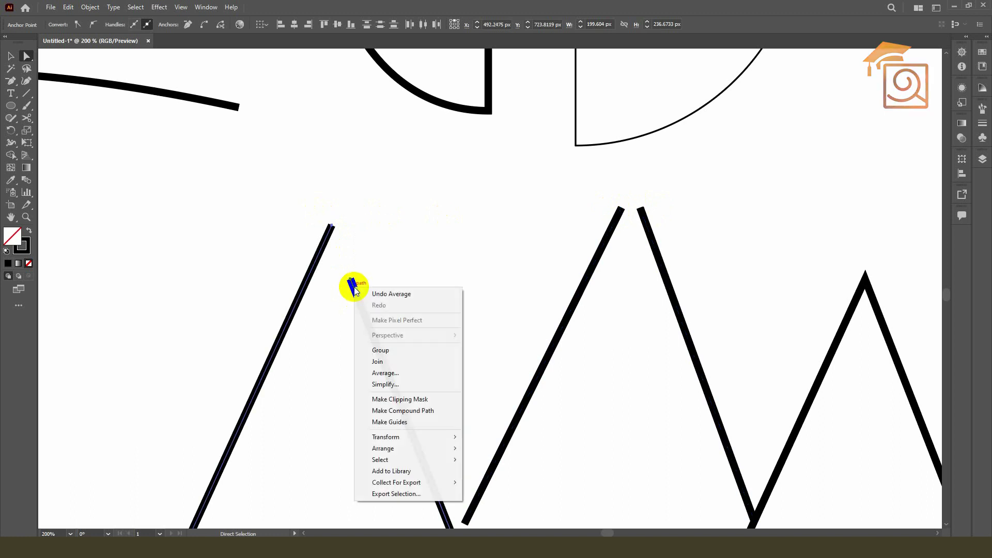
click(394, 374)
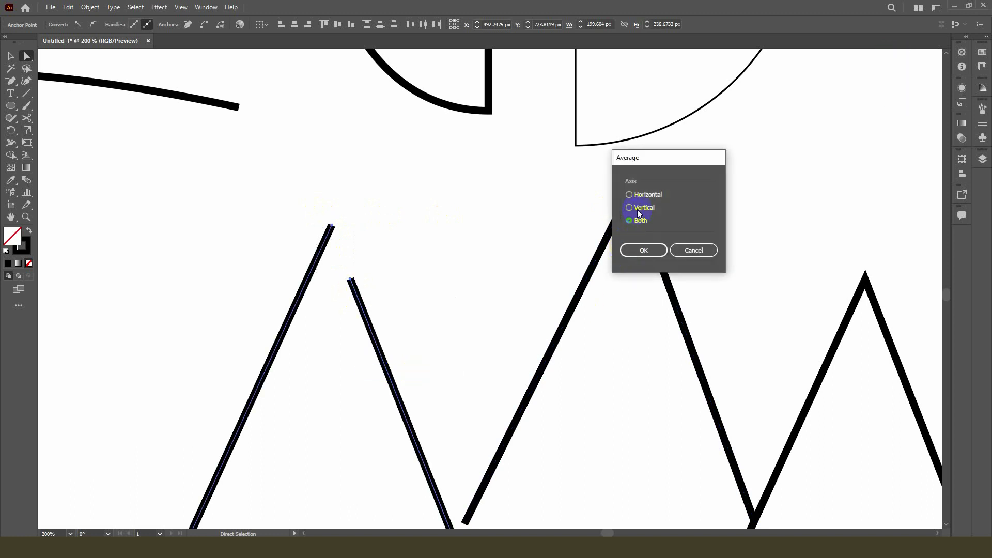
click(643, 250)
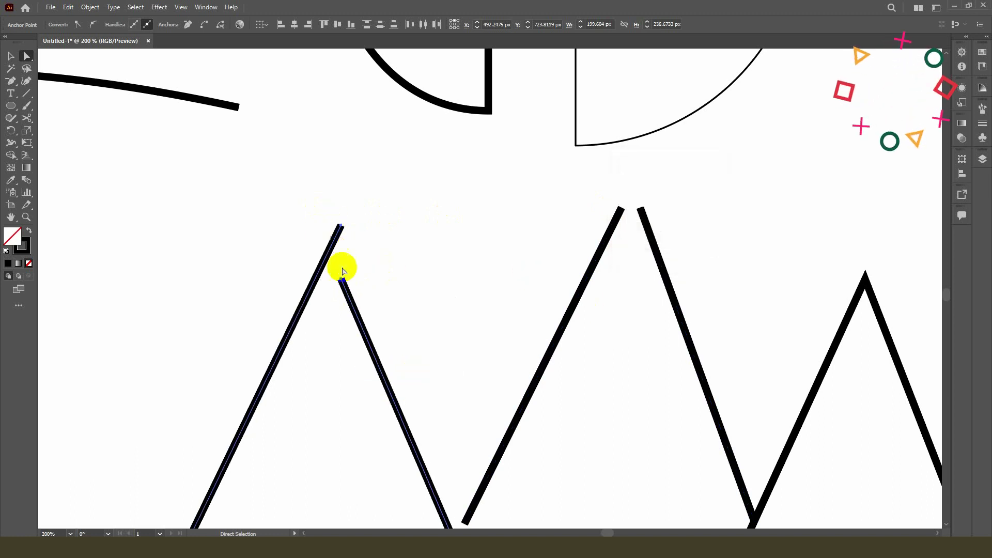
click(436, 253)
scroll(516, 290, down, 3)
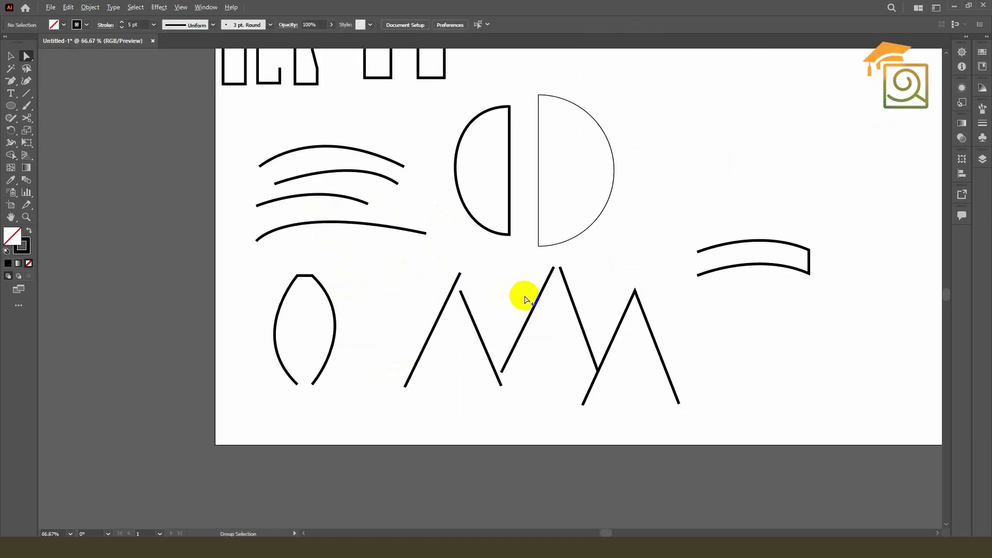
Step: Average the curves' left end anchors along the vertical axis, then undo it
mouse_move(230, 136)
mouse_down()
mouse_move(282, 253)
mouse_move(268, 251)
mouse_up()
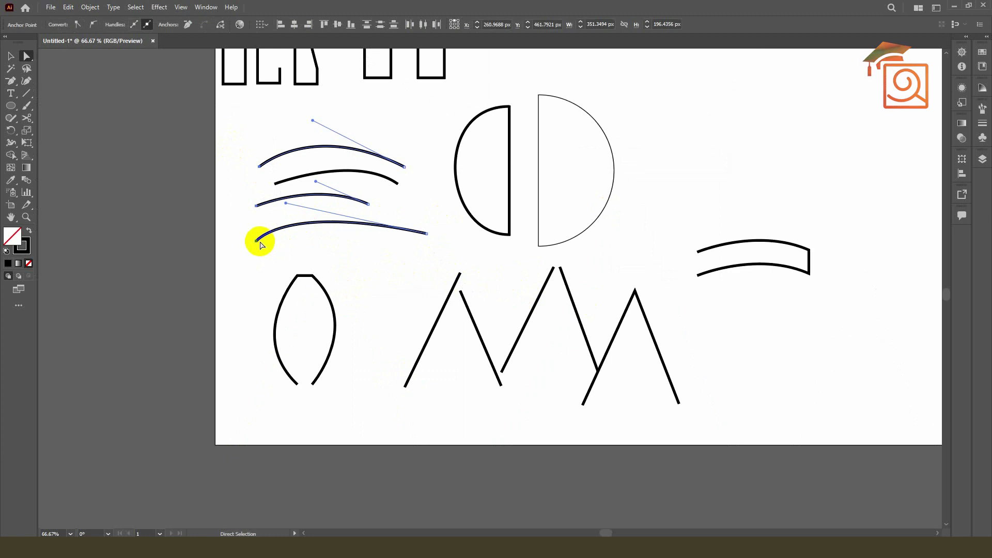
right_click(259, 242)
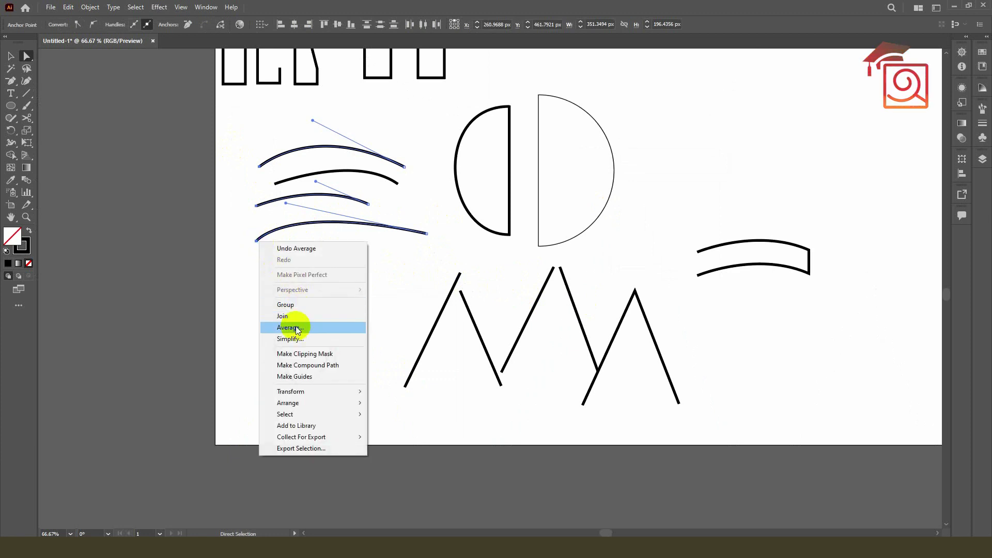
click(302, 328)
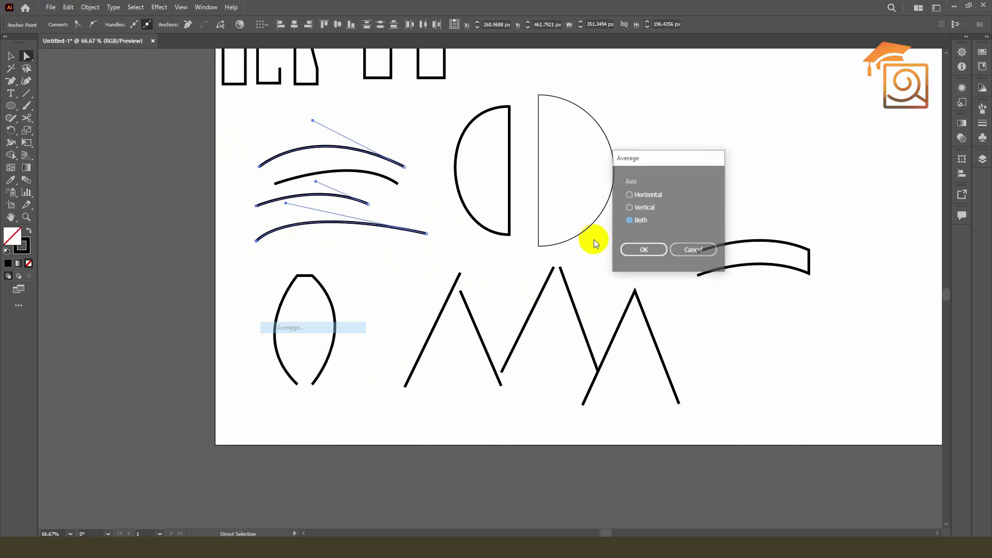
click(628, 208)
click(644, 251)
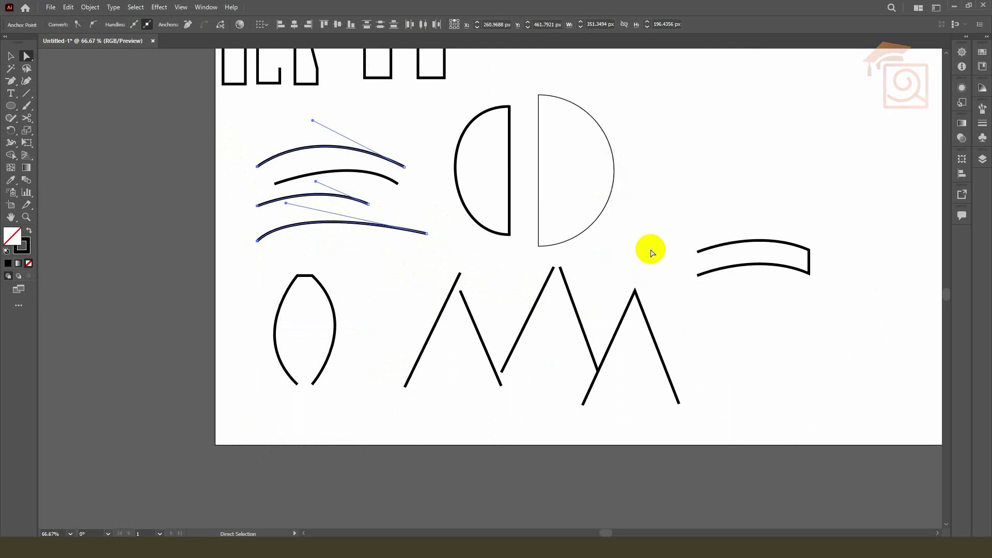
scroll(271, 182, up, 2)
drag(280, 187, 282, 191)
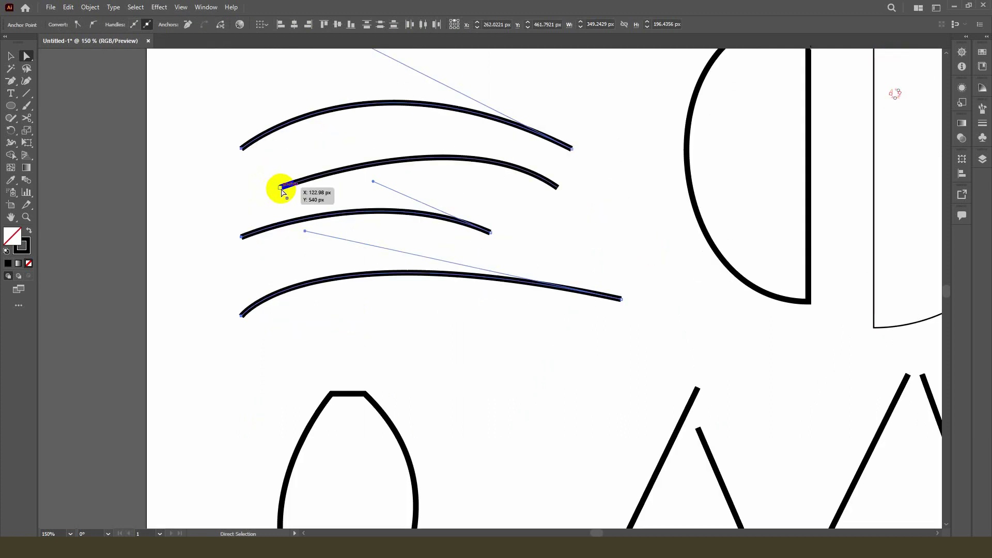
key(ctrl+z)
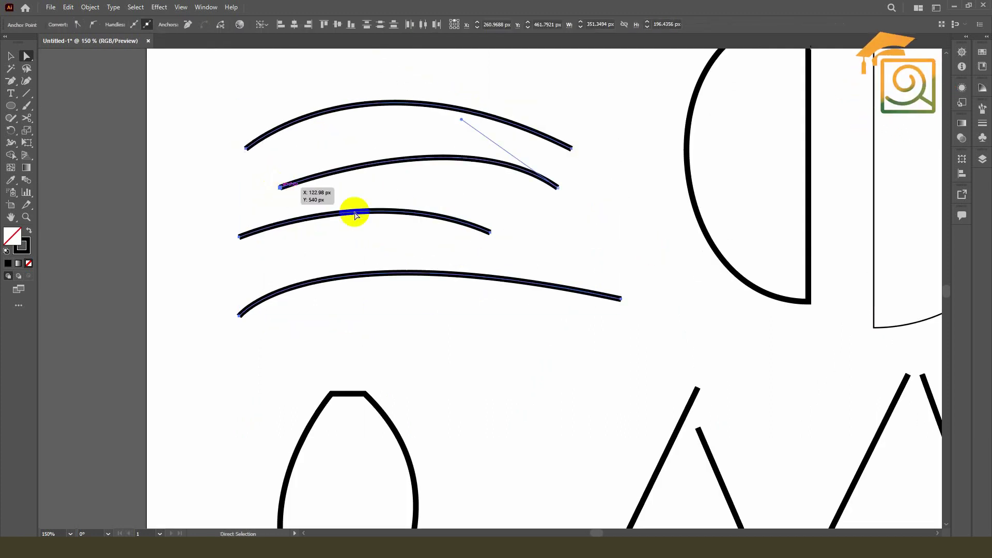
Step: Retry the vertical Average on the curve ends, undo it again, and deselect
right_click(281, 188)
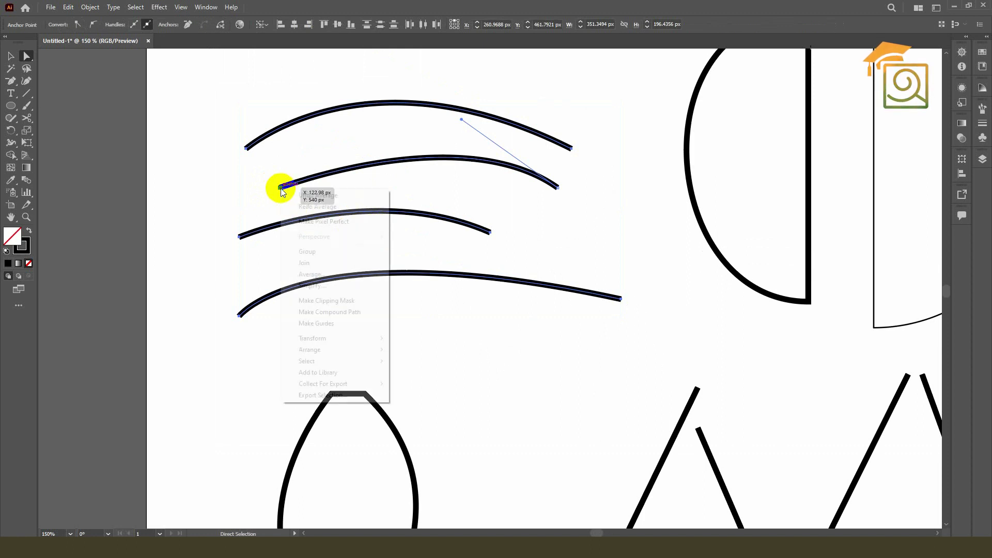
click(315, 274)
click(629, 207)
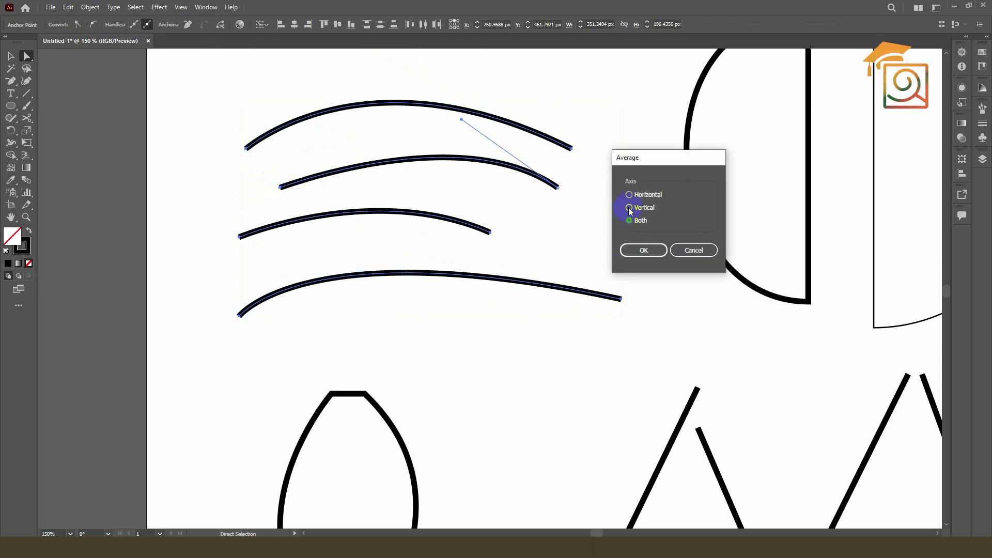
click(640, 251)
key(ctrl+z)
click(547, 337)
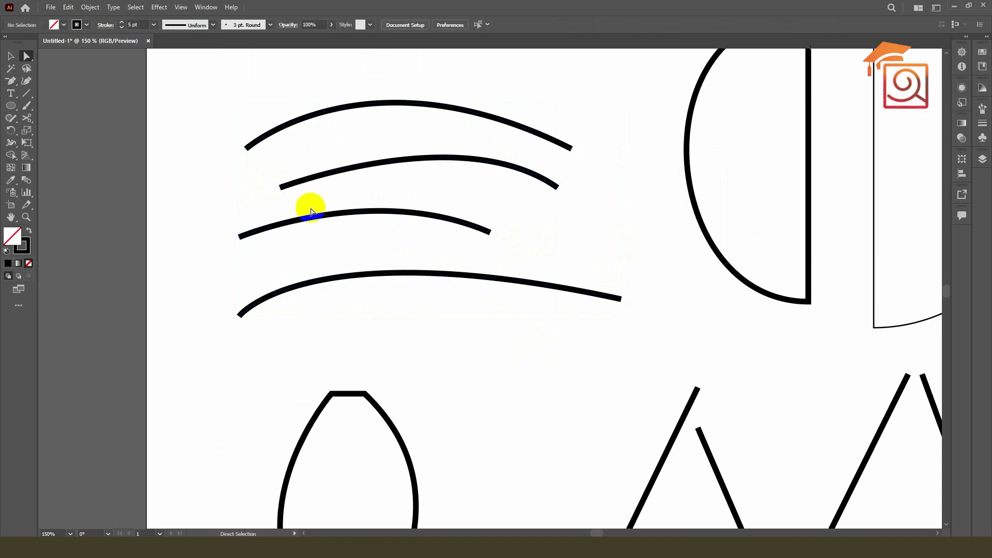
Step: Select all four stacked curves and vertically average their left ends
drag(195, 100, 291, 351)
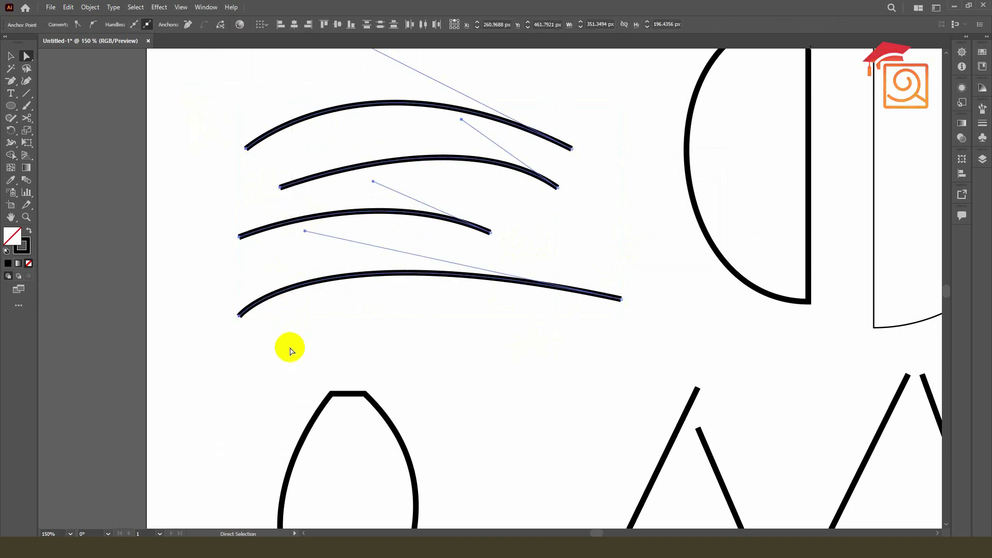
scroll(393, 215, up, 1)
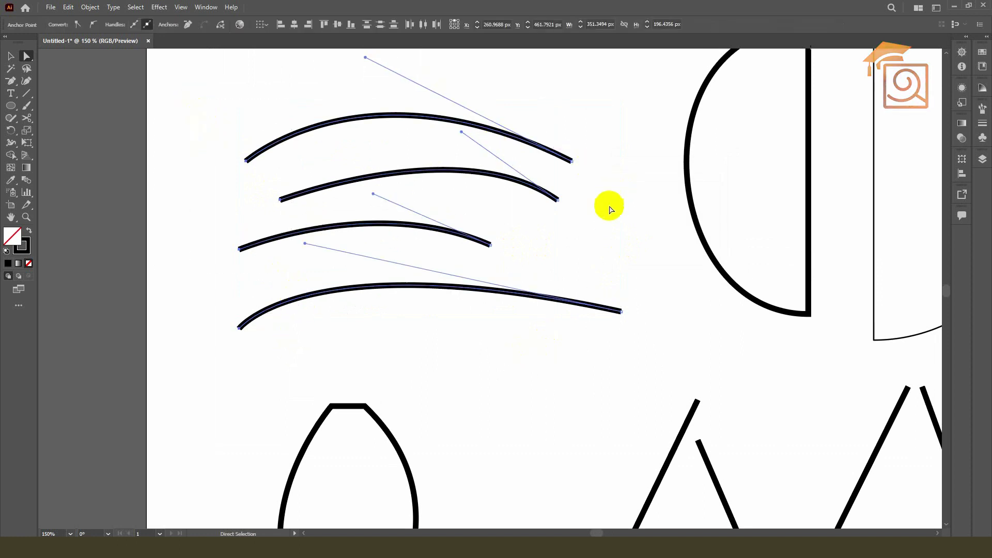
right_click(281, 201)
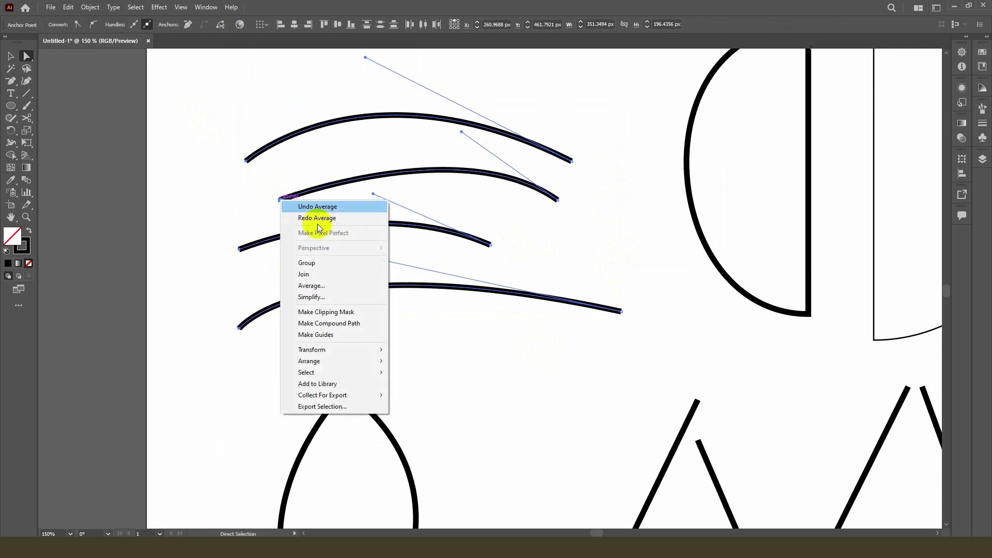
click(317, 286)
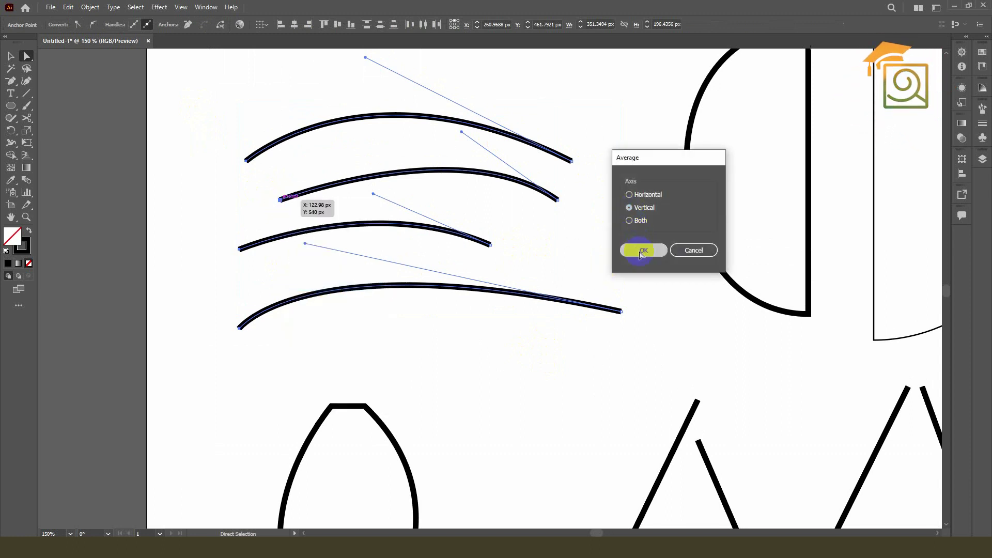
click(641, 253)
Step: Average the four curves' right end anchors to one shared position
drag(227, 116, 268, 368)
drag(217, 121, 273, 357)
drag(663, 340, 459, 136)
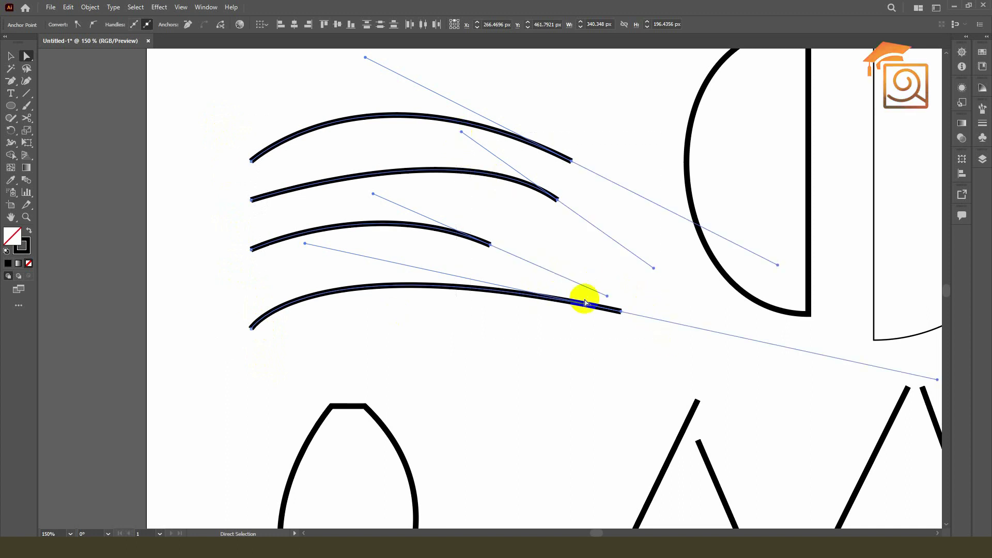
right_click(621, 313)
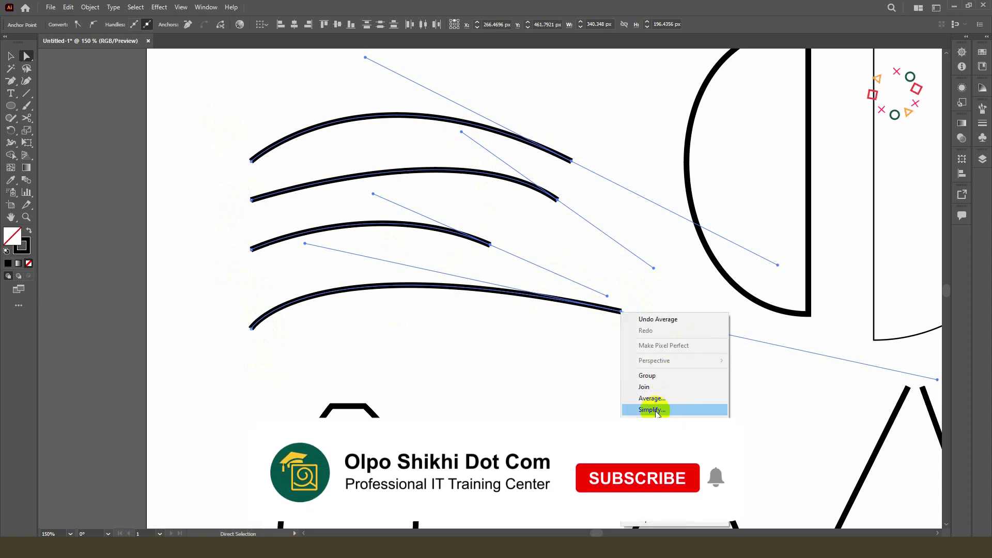
click(652, 398)
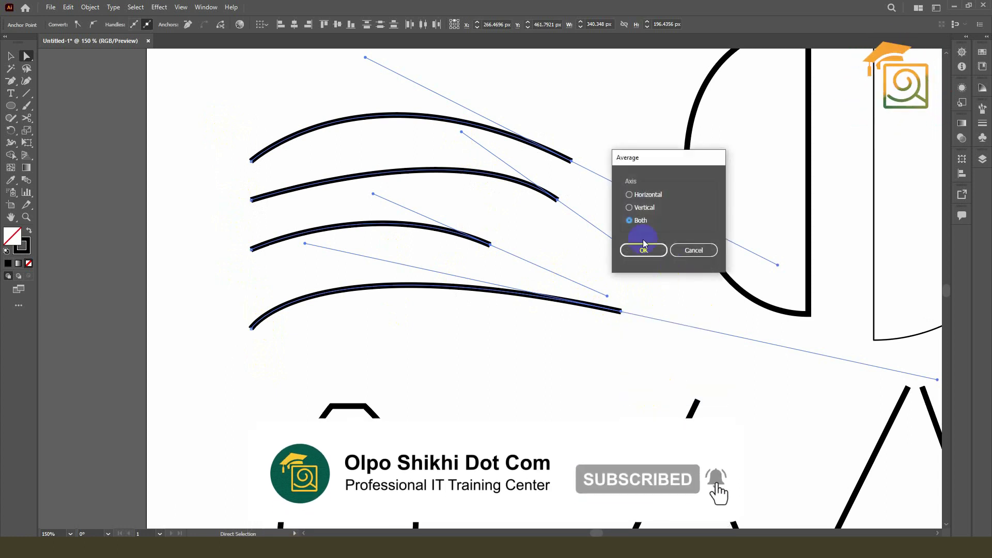
click(644, 249)
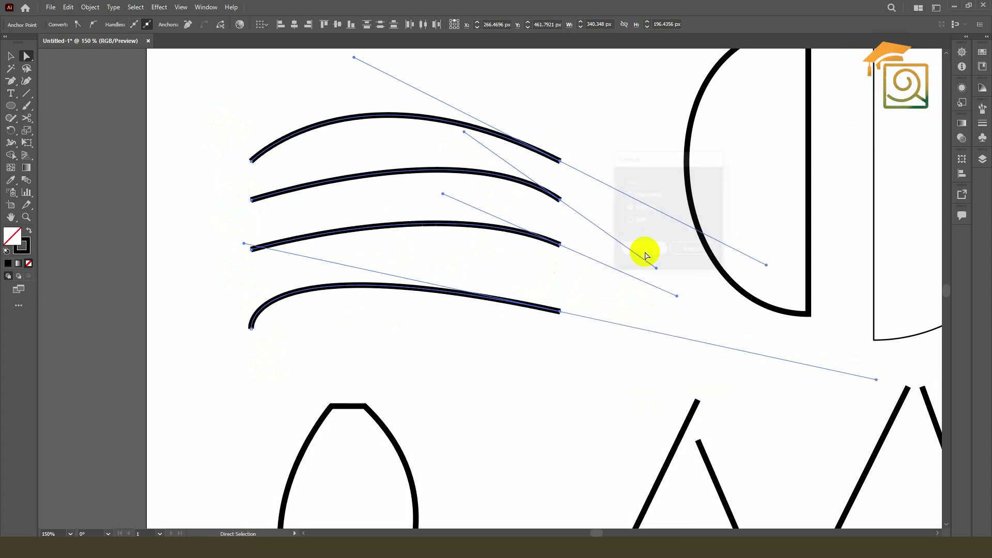
alt+scroll(384, 298, down, 1)
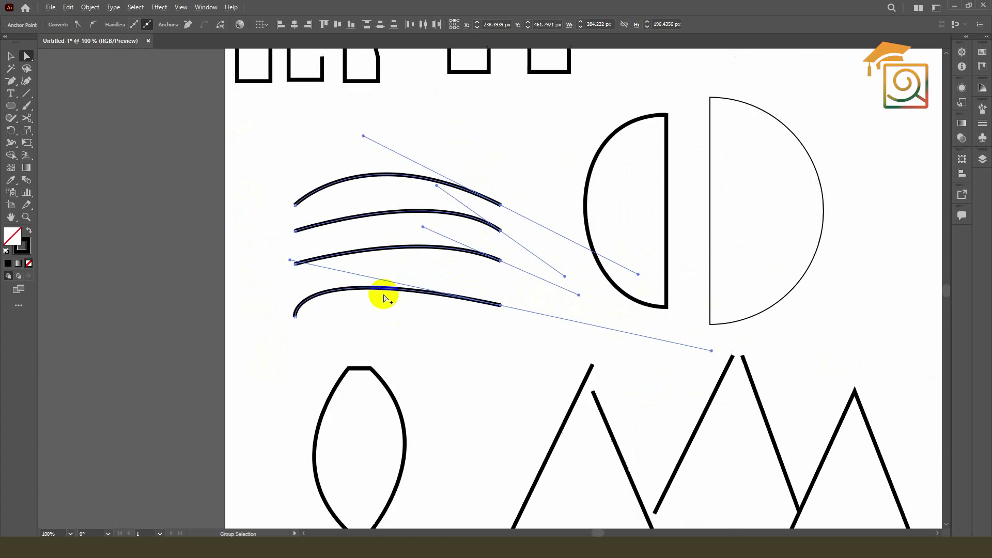
Step: Average the left V's two top end points (Both) into a single apex
click(349, 304)
alt+scroll(465, 217, down, 1)
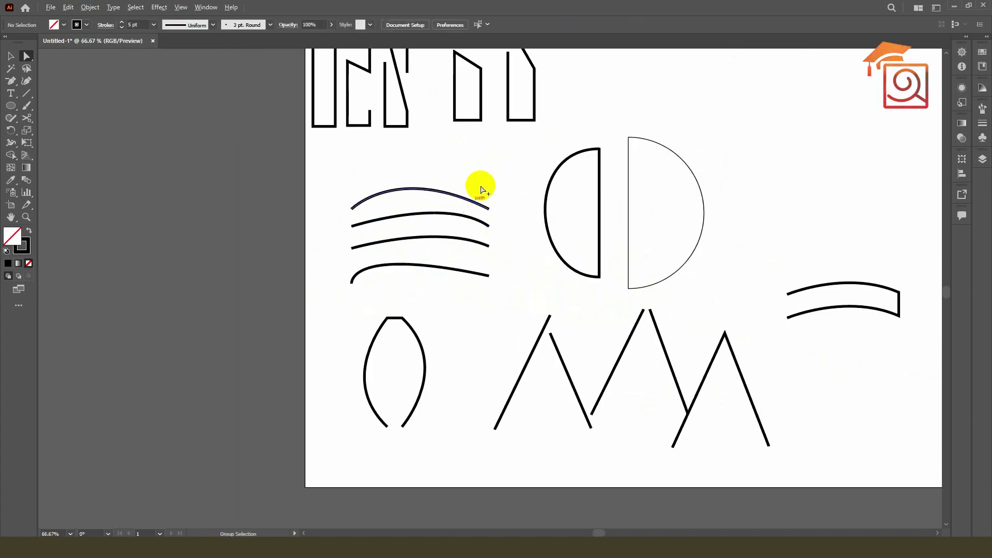
drag(478, 173, 491, 331)
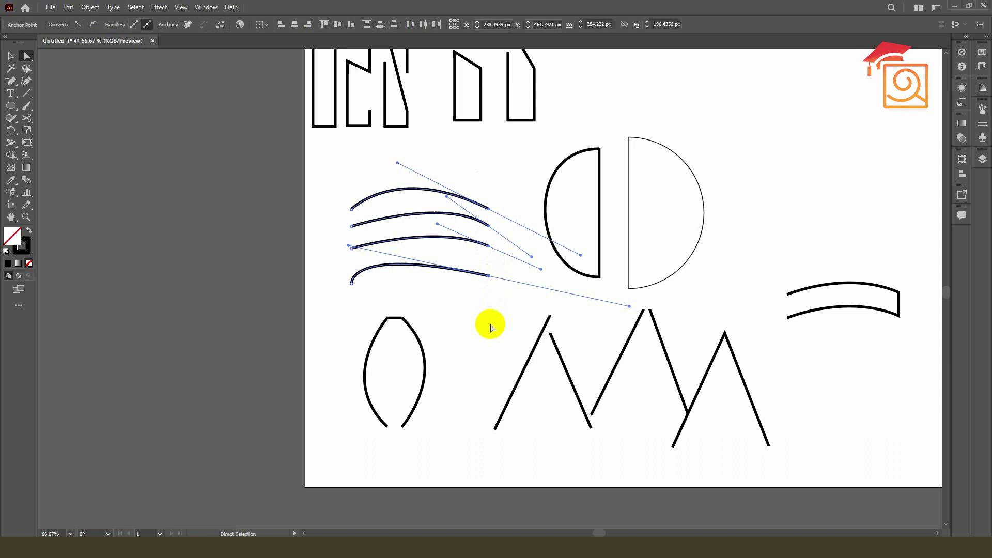
click(595, 341)
alt+scroll(638, 356, up, 1)
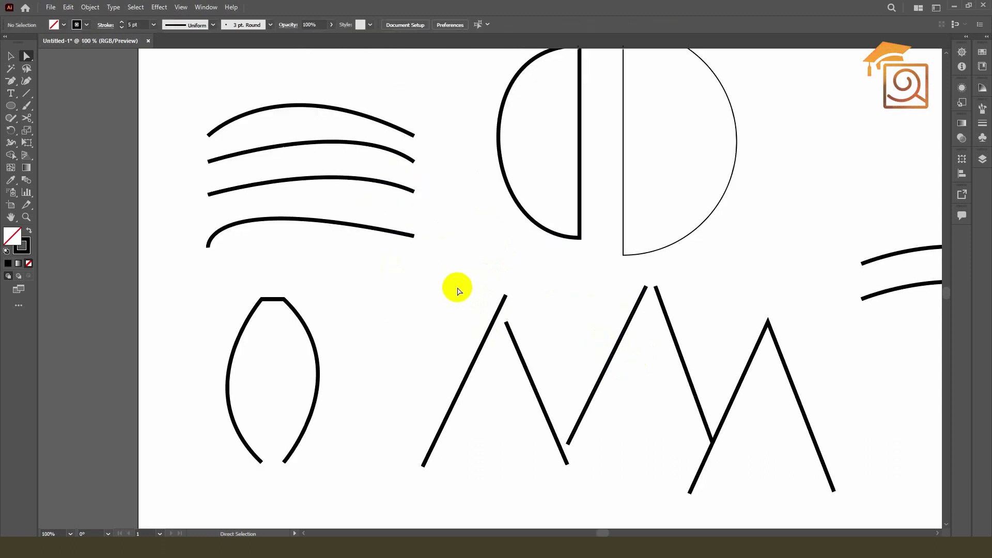
click(507, 324)
right_click(507, 326)
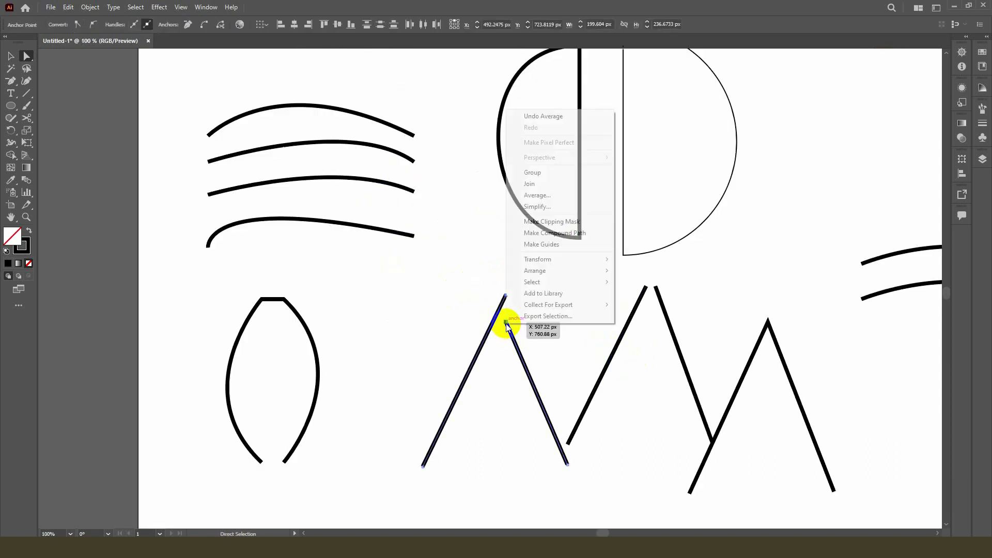
click(536, 195)
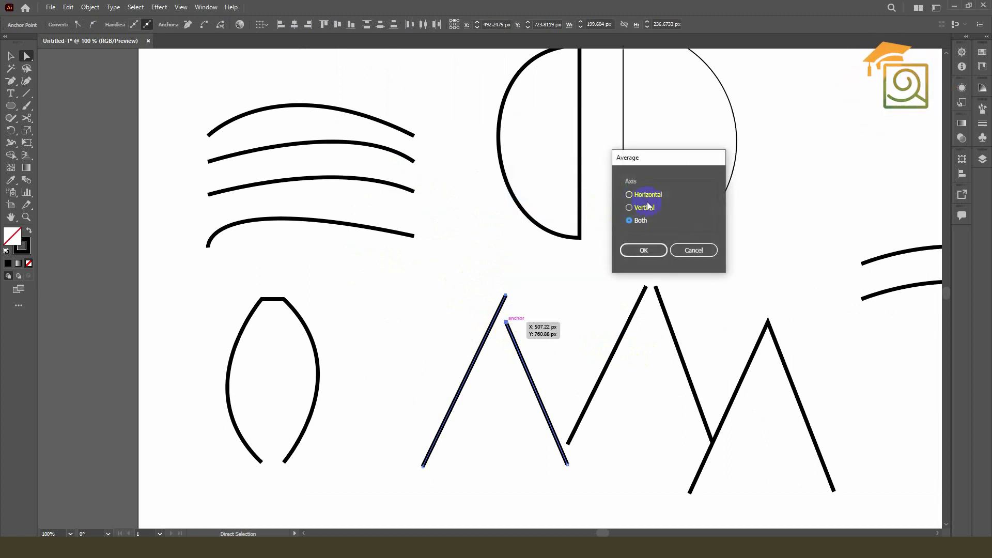
click(642, 250)
scroll(527, 316, up, 5)
scroll(433, 302, down, 5)
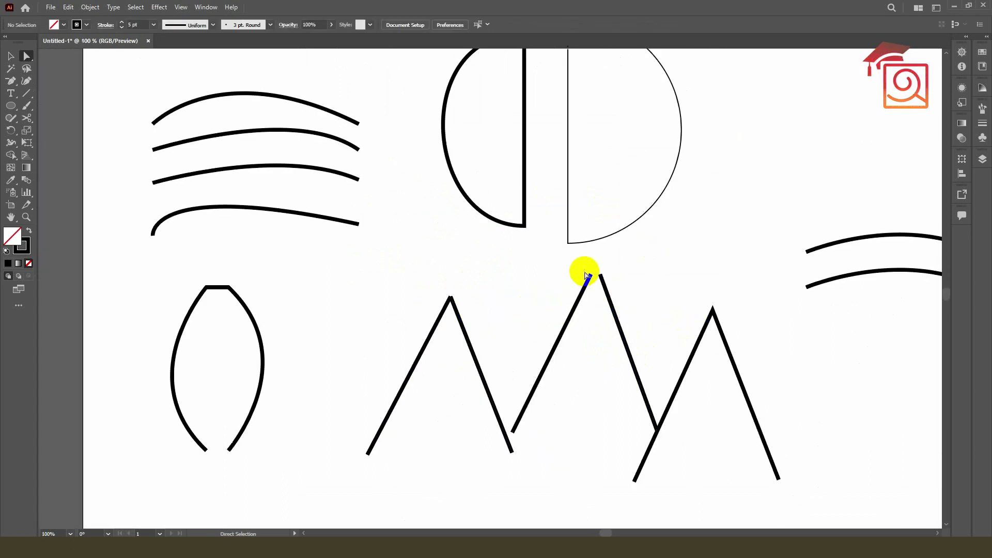
Step: Join the middle peaked shape's two top ends into one stroke
click(614, 286)
scroll(611, 286, up, 2)
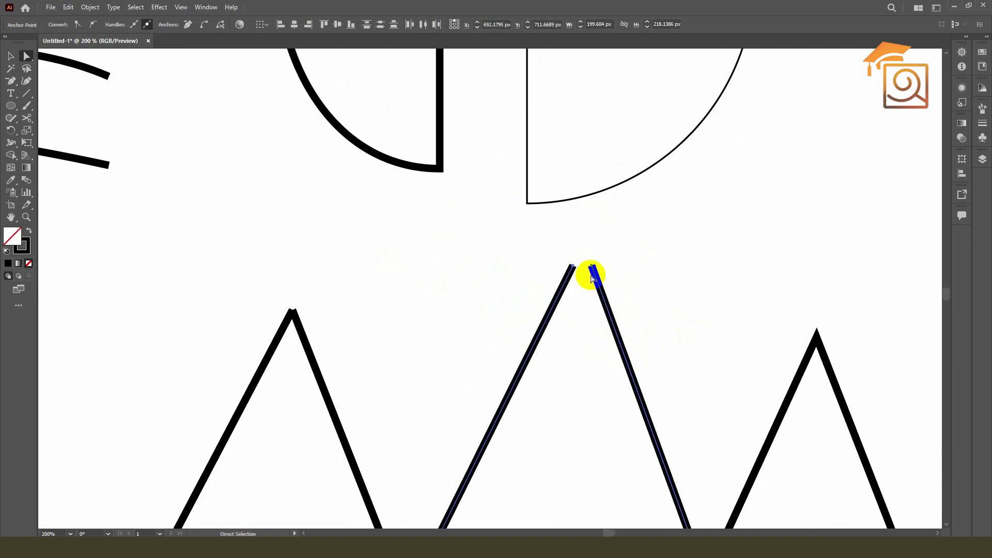
right_click(594, 270)
click(634, 350)
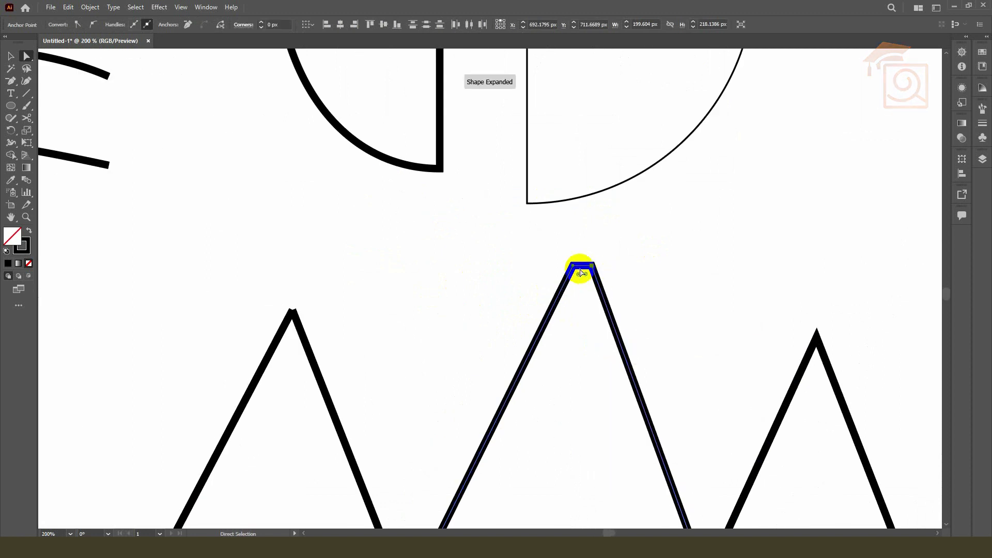
Step: Join the left peaked shape's strokes at its apex
click(280, 319)
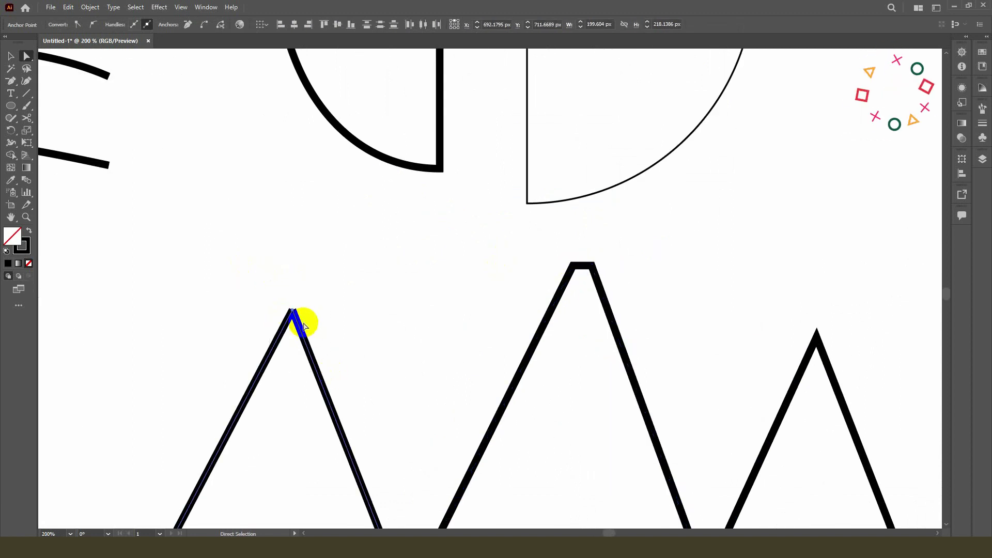
right_click(295, 316)
click(330, 395)
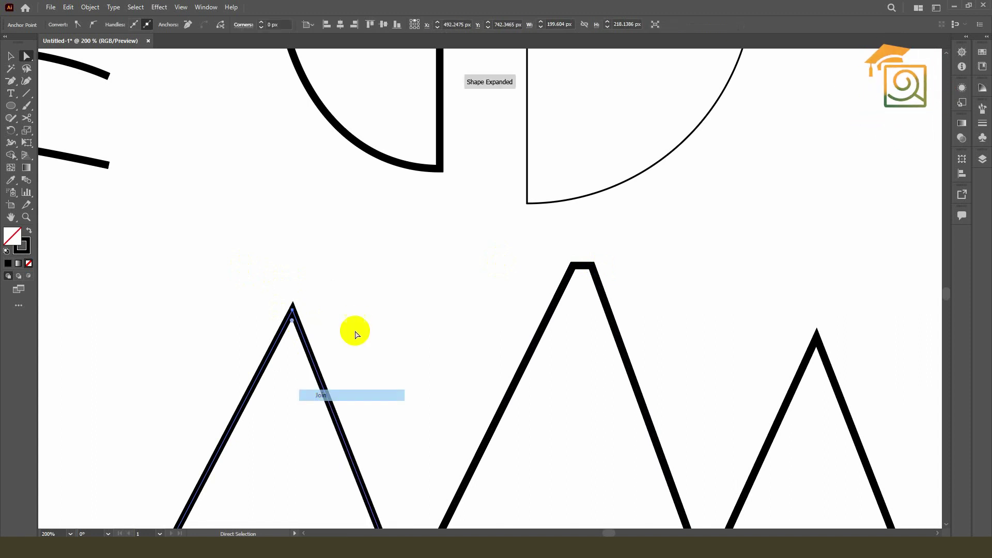
scroll(350, 337, down, 4)
scroll(348, 338, up, 1)
scroll(344, 335, up, 1)
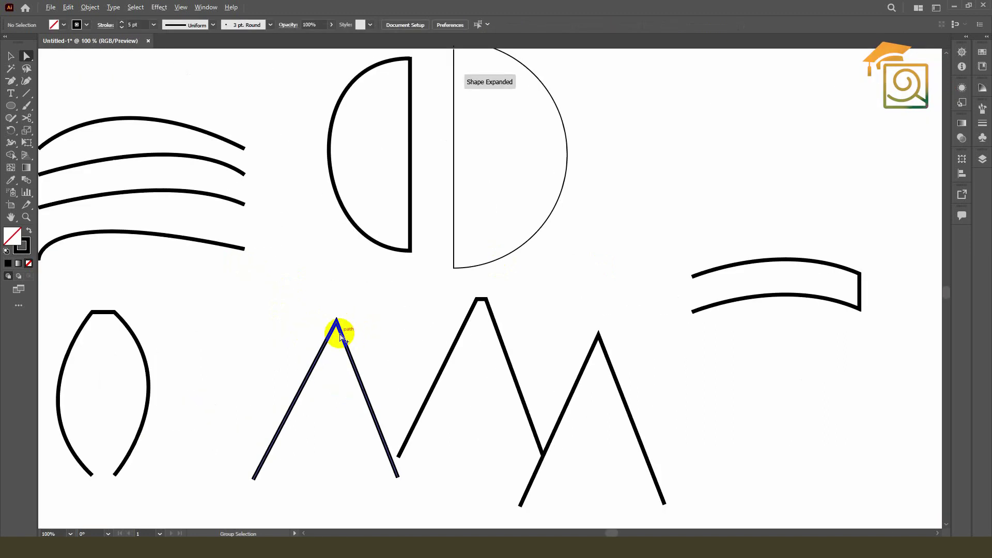
scroll(338, 346, down, 2)
scroll(226, 412, up, 1)
scroll(312, 413, up, 1)
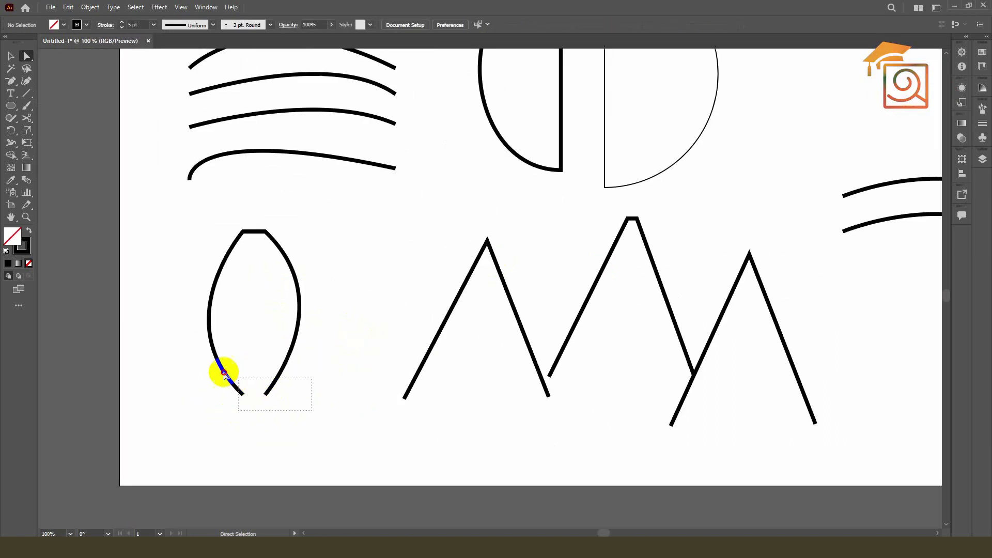
Step: Average the lens's two open bottom anchors (Both) into one pointed tip
drag(312, 414, 222, 375)
right_click(265, 396)
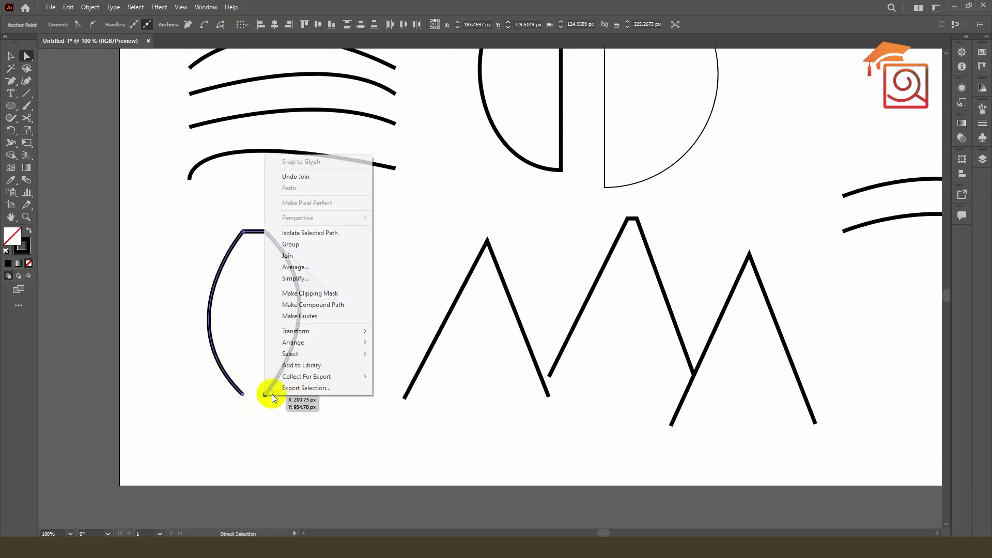
click(297, 267)
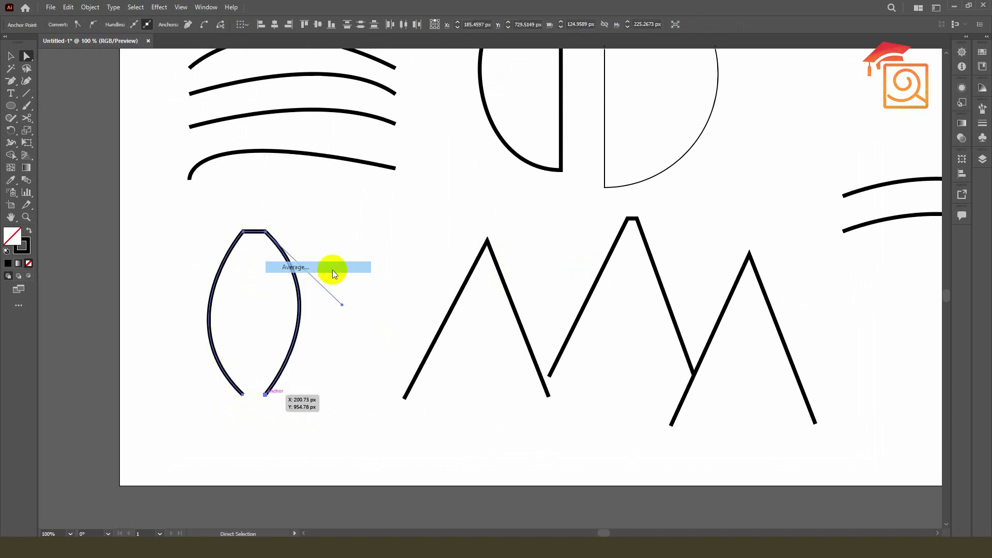
click(630, 220)
click(643, 251)
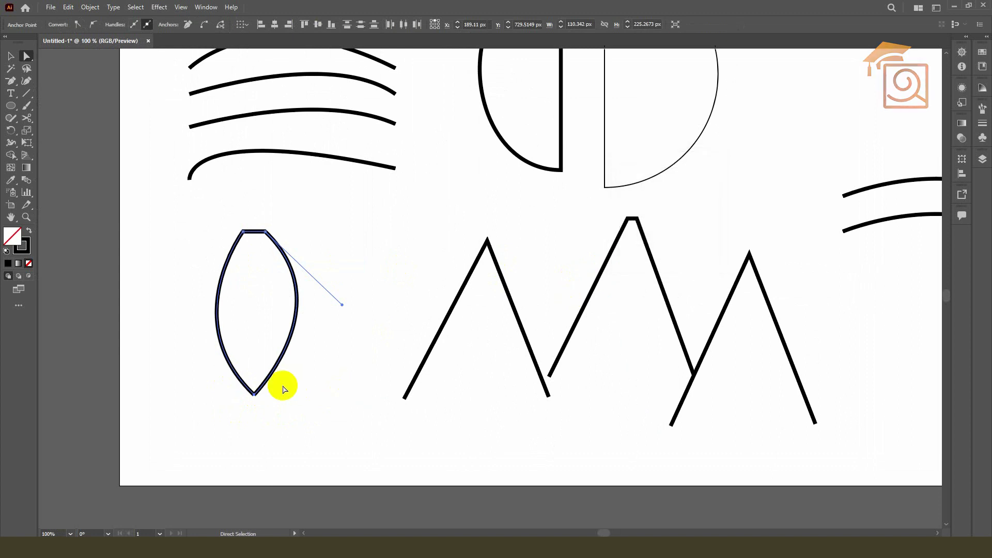
scroll(262, 392, down, 1)
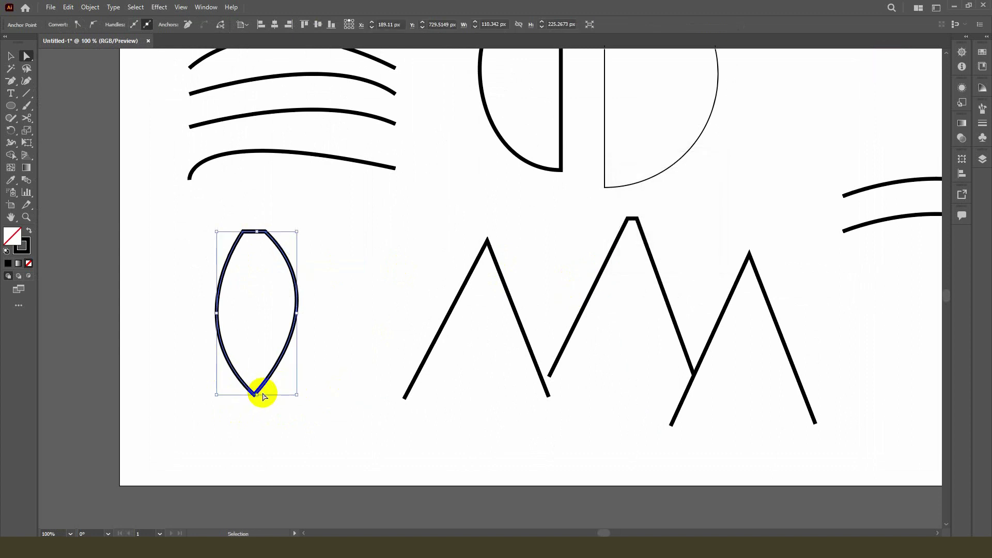
click(258, 384)
drag(197, 149, 223, 262)
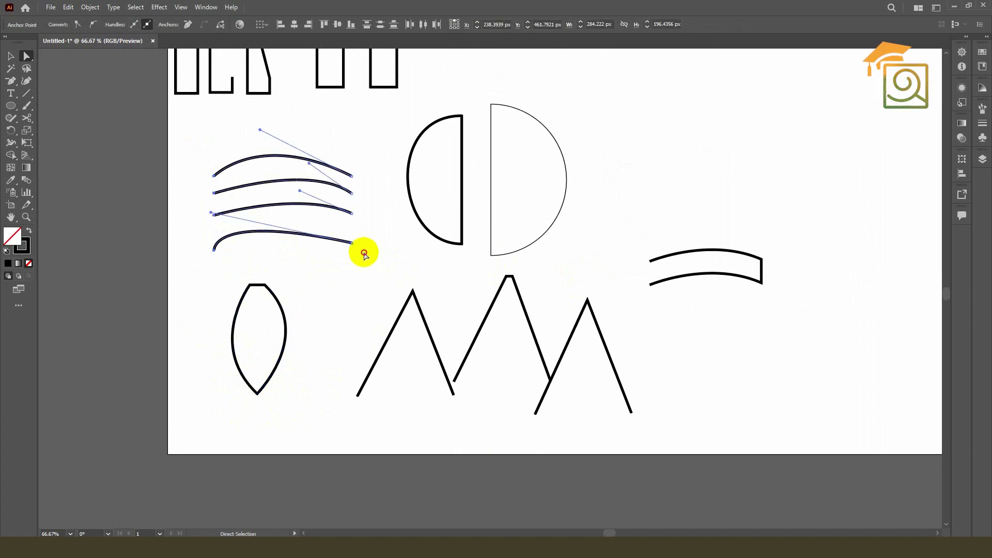
Step: Average the four arcs' right end anchors (Both) to one point and attempt joining them
drag(363, 252, 332, 161)
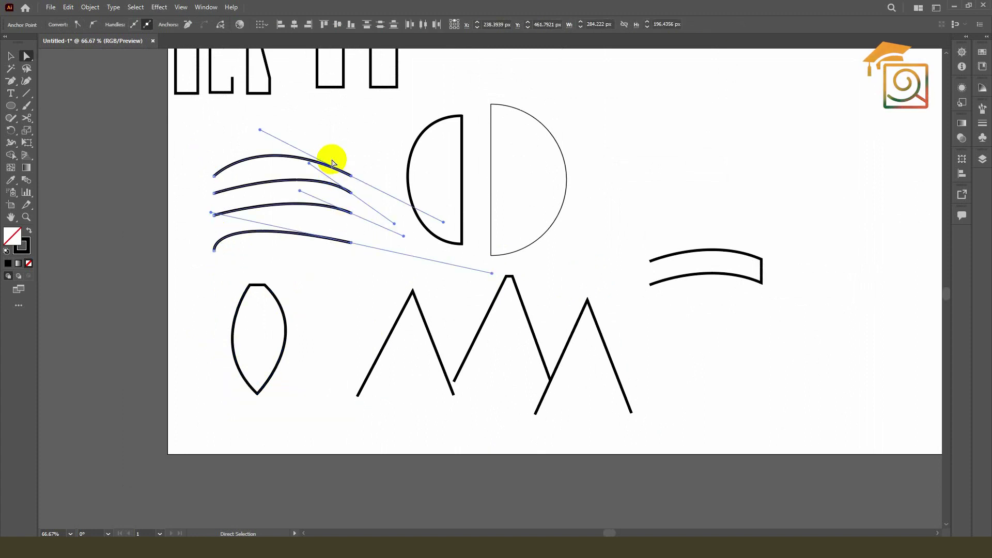
right_click(352, 212)
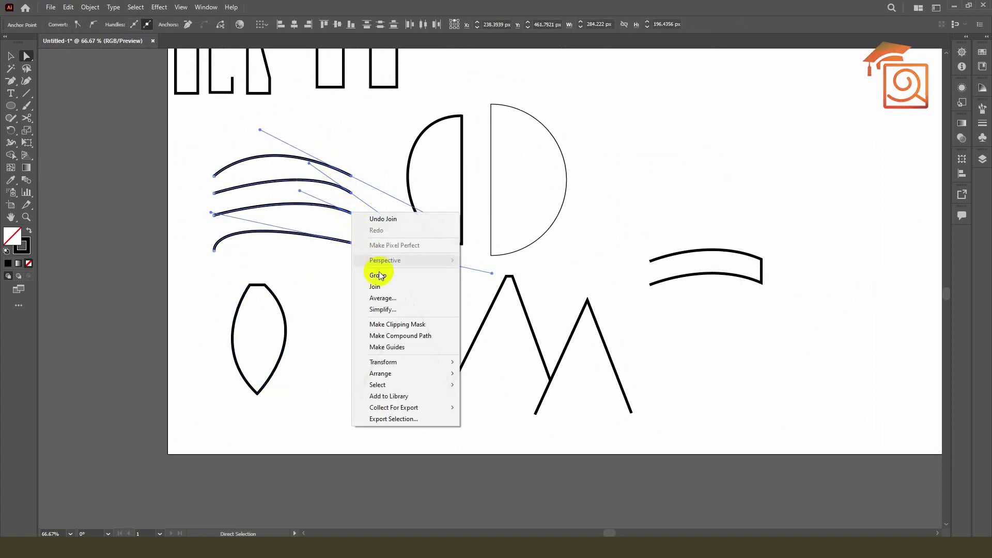
click(386, 298)
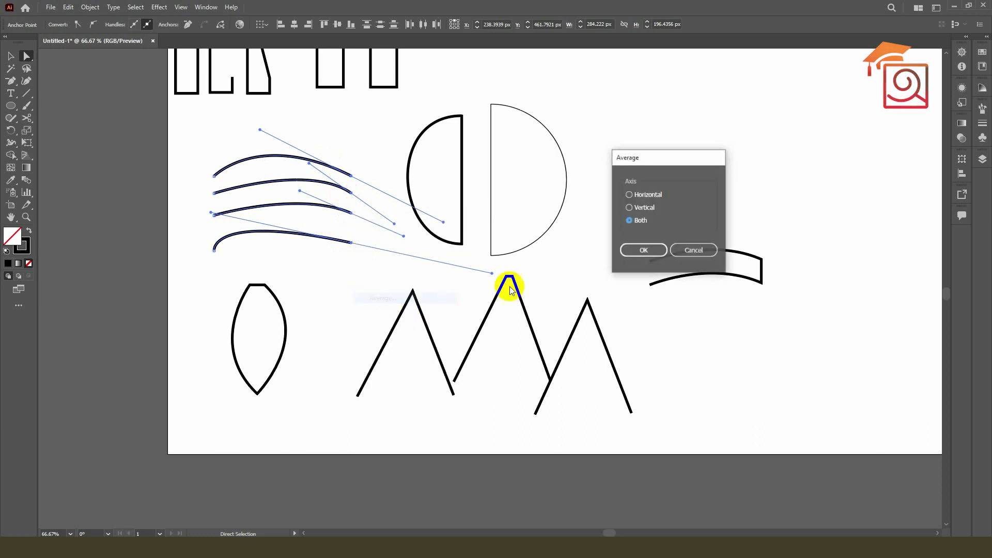
click(653, 251)
key(v)
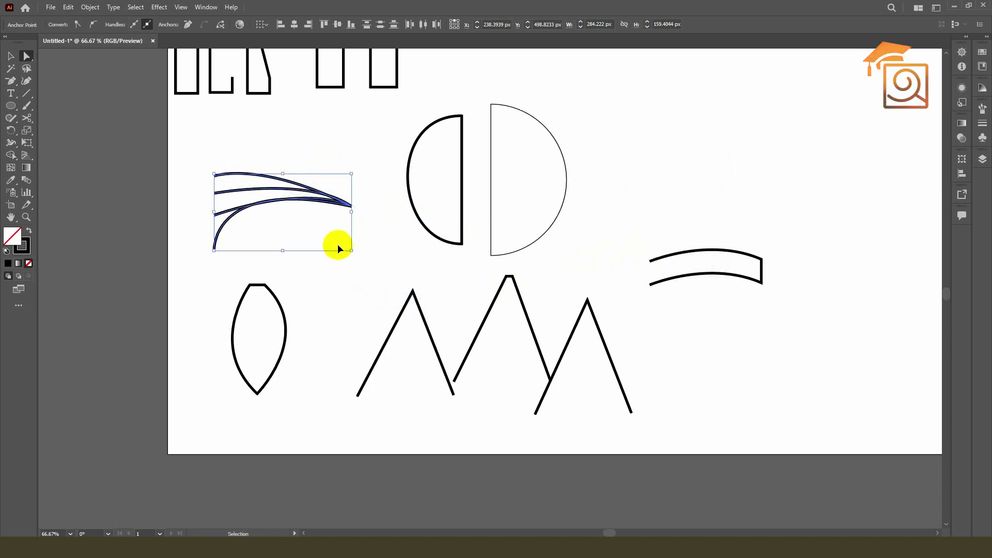
key(ctrl+j)
click(592, 288)
Step: Check the arcs' shared end point and the lowest arc's left end, then deselect
key(a)
click(341, 200)
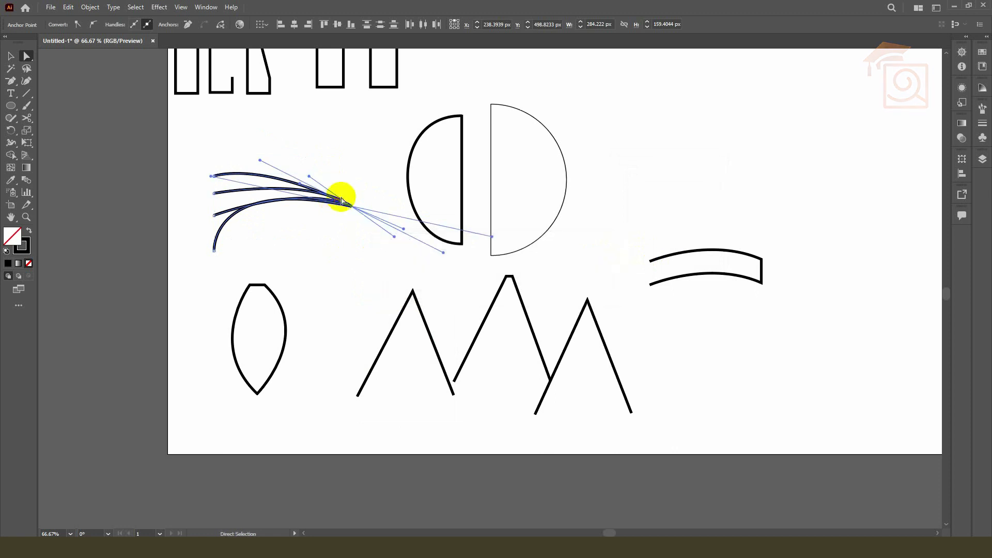
click(355, 192)
scroll(351, 207, up, 2)
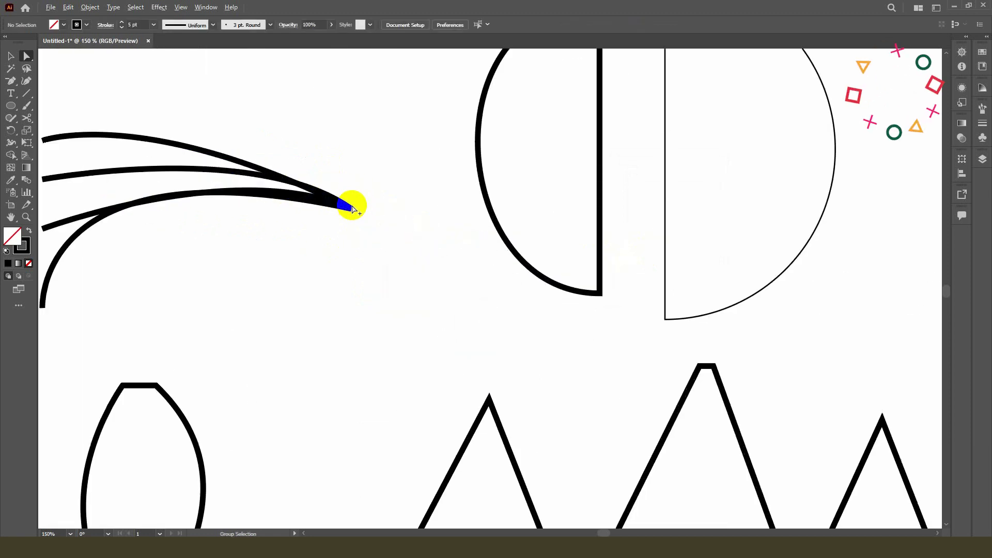
click(351, 209)
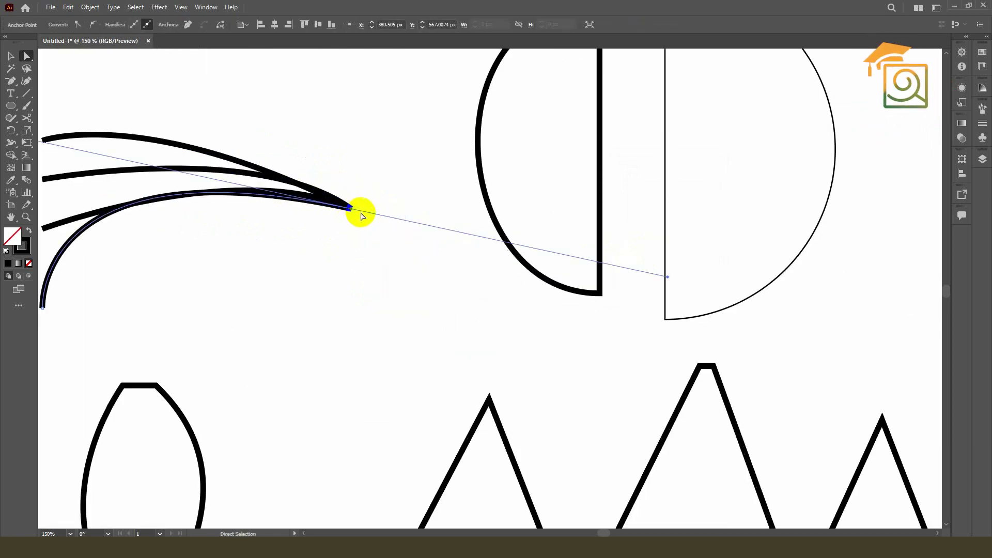
scroll(375, 229, down, 1)
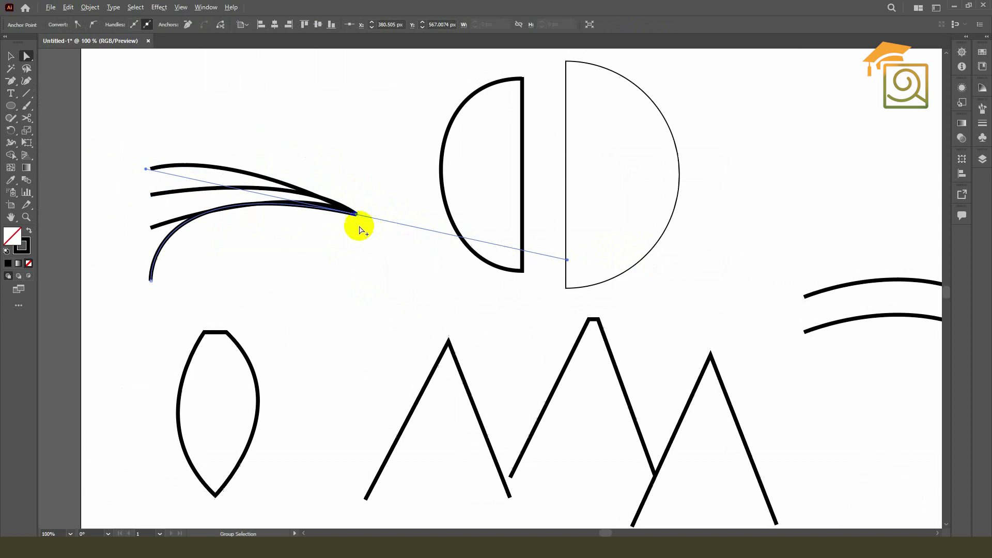
click(152, 280)
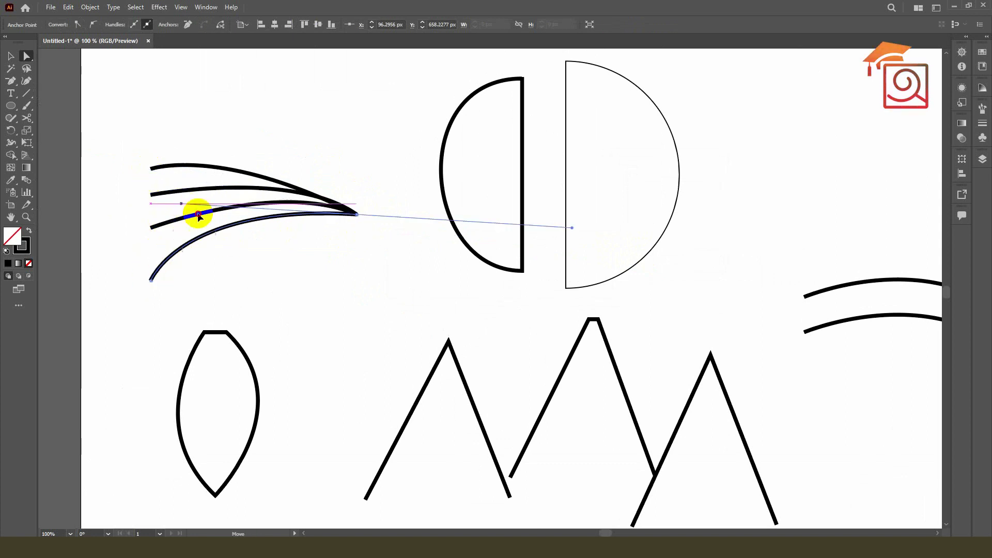
click(298, 281)
scroll(279, 292, down, 3)
scroll(232, 248, down, 1)
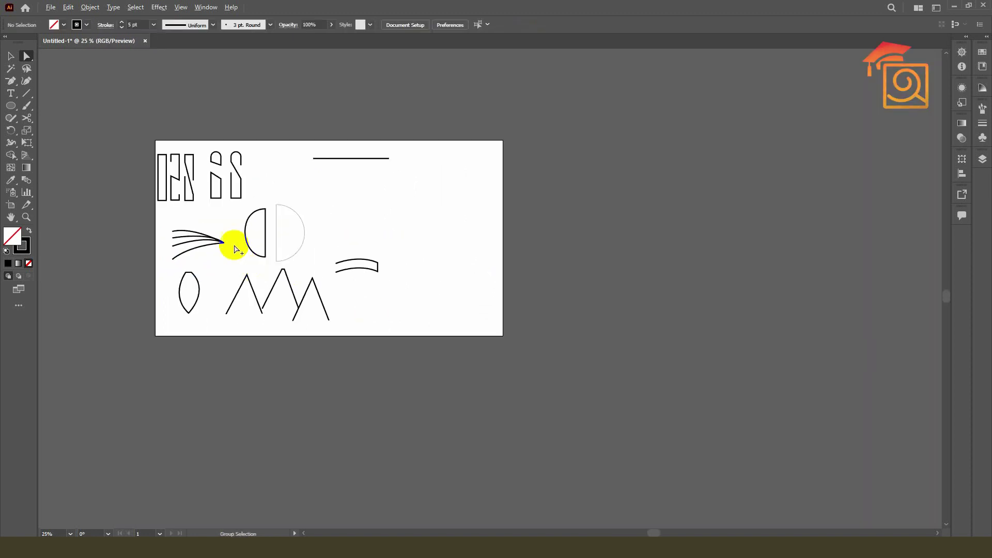
scroll(199, 206, up, 2)
drag(576, 242, 590, 254)
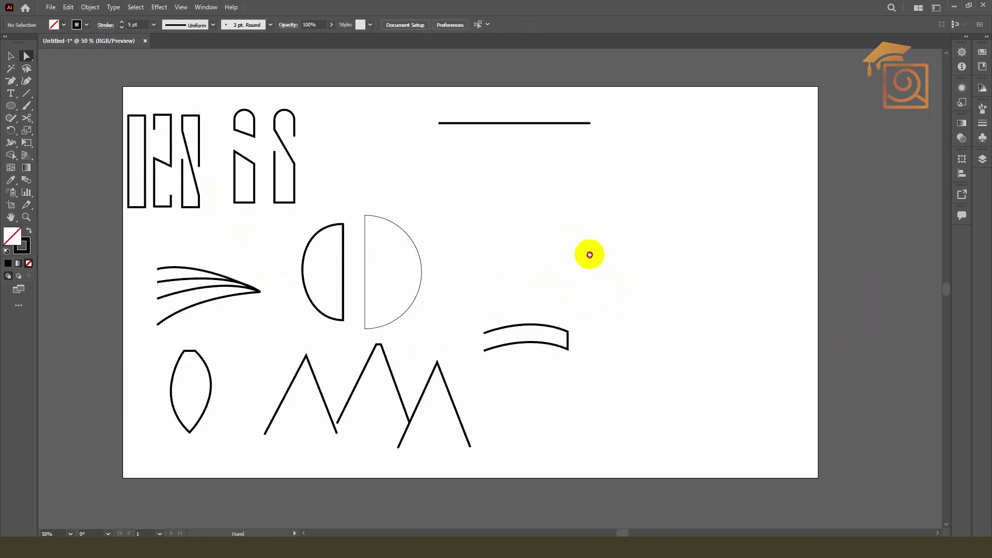